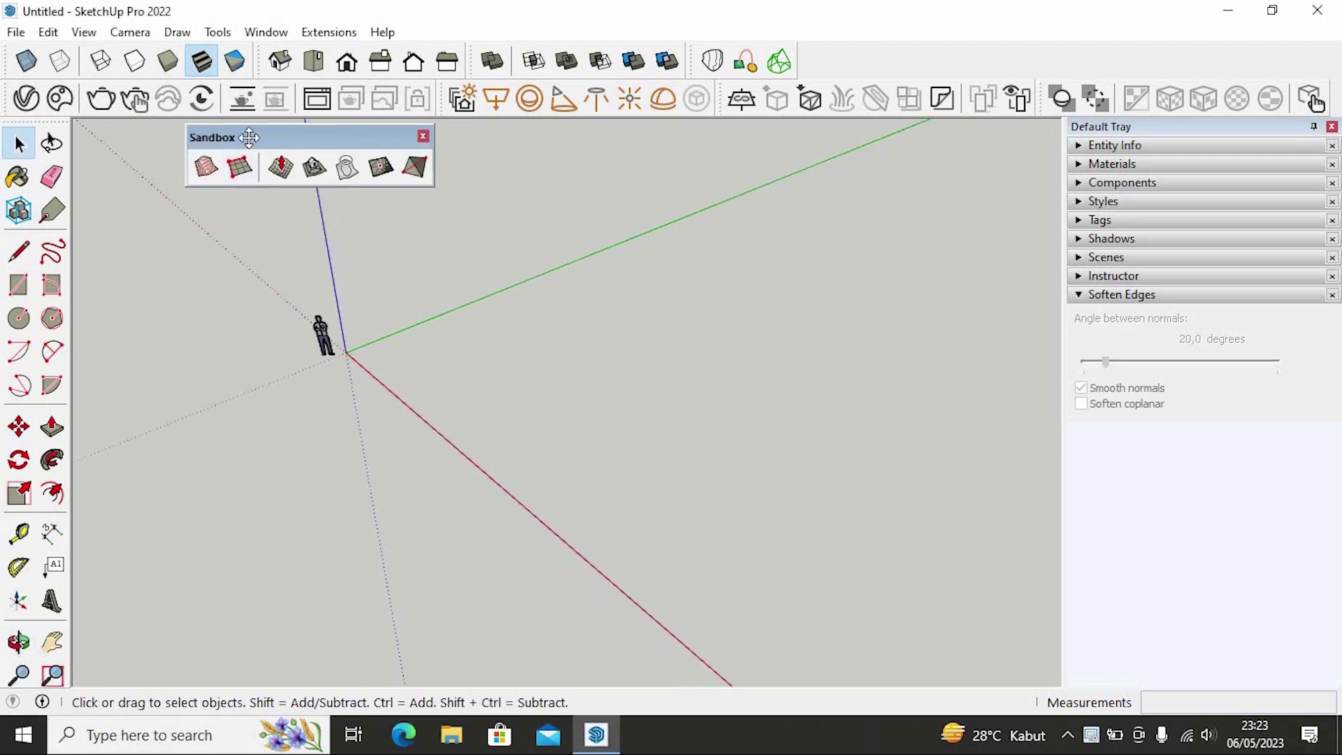
Step: Check that the Sandbox toolbar is enabled and reposition it near the drawing tools
left_click_drag(249, 137, 447, 161)
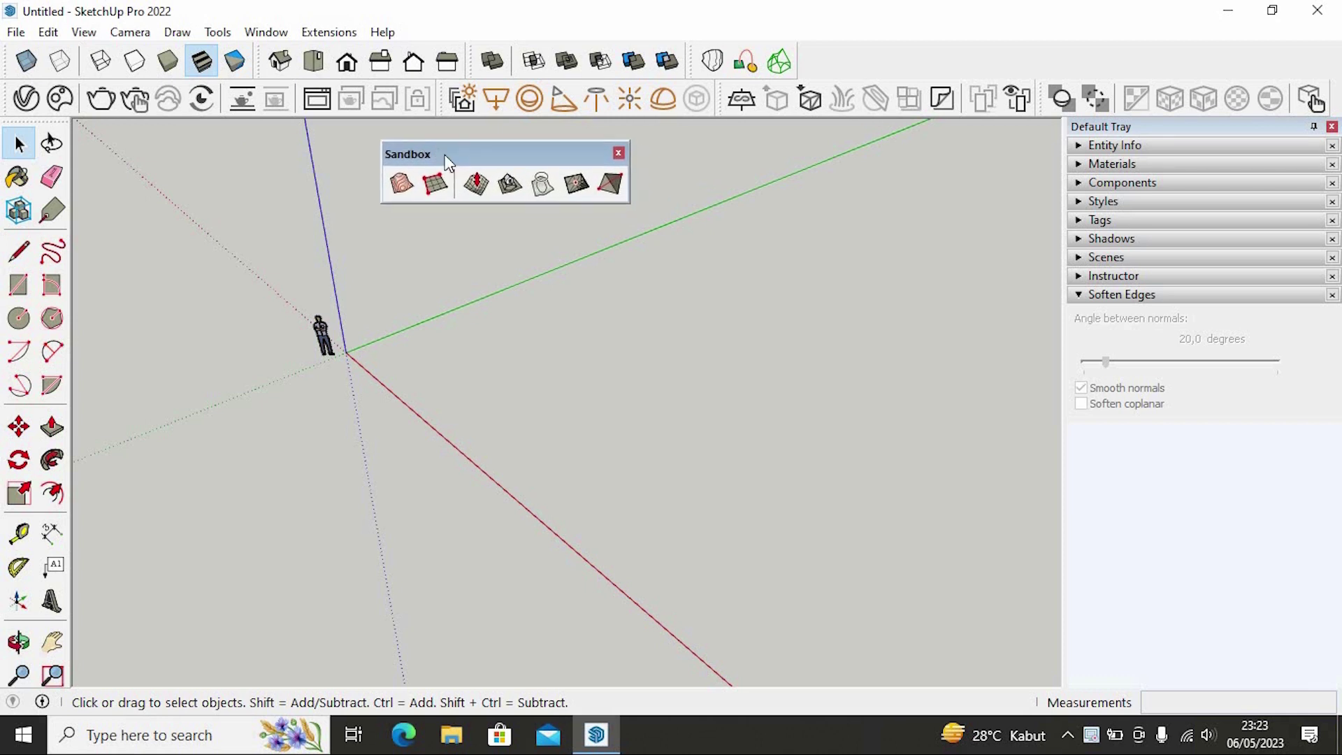
right_click(825, 60)
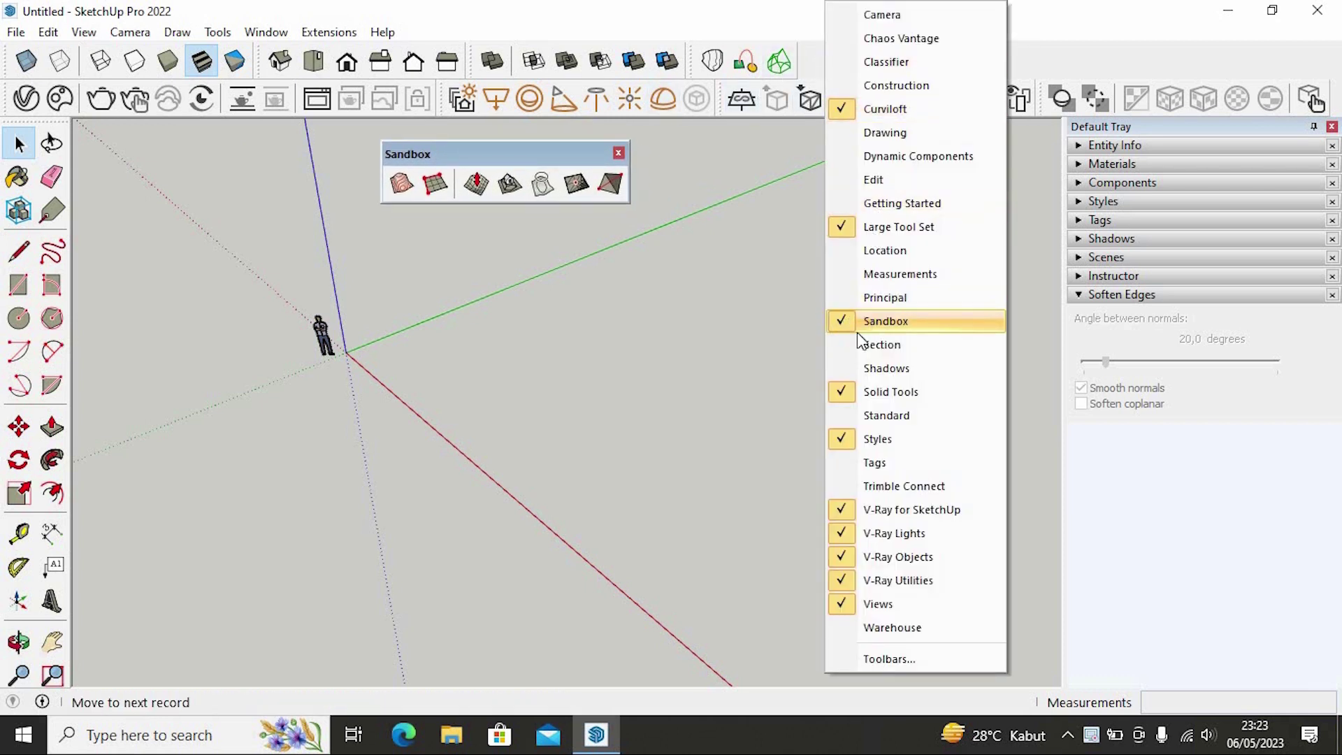
left_click(487, 166)
left_click_drag(419, 149, 169, 140)
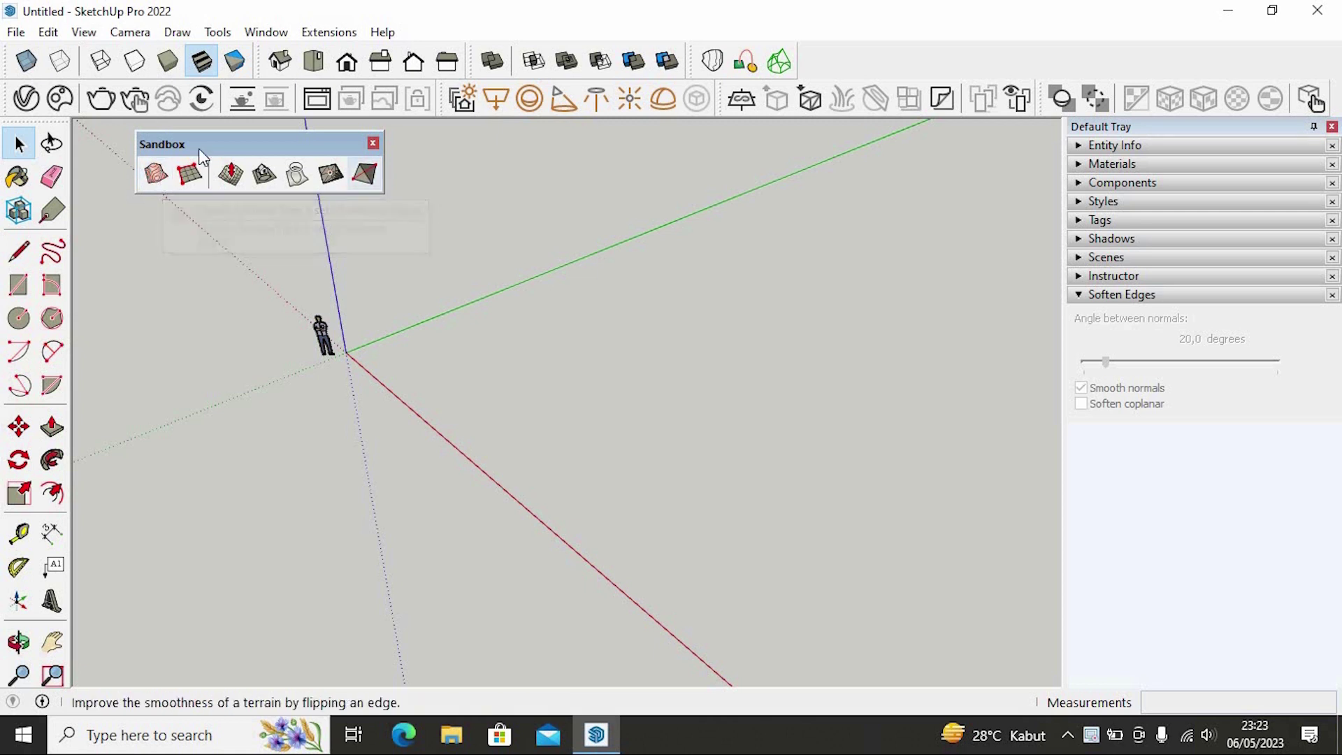
left_click_drag(202, 143, 192, 144)
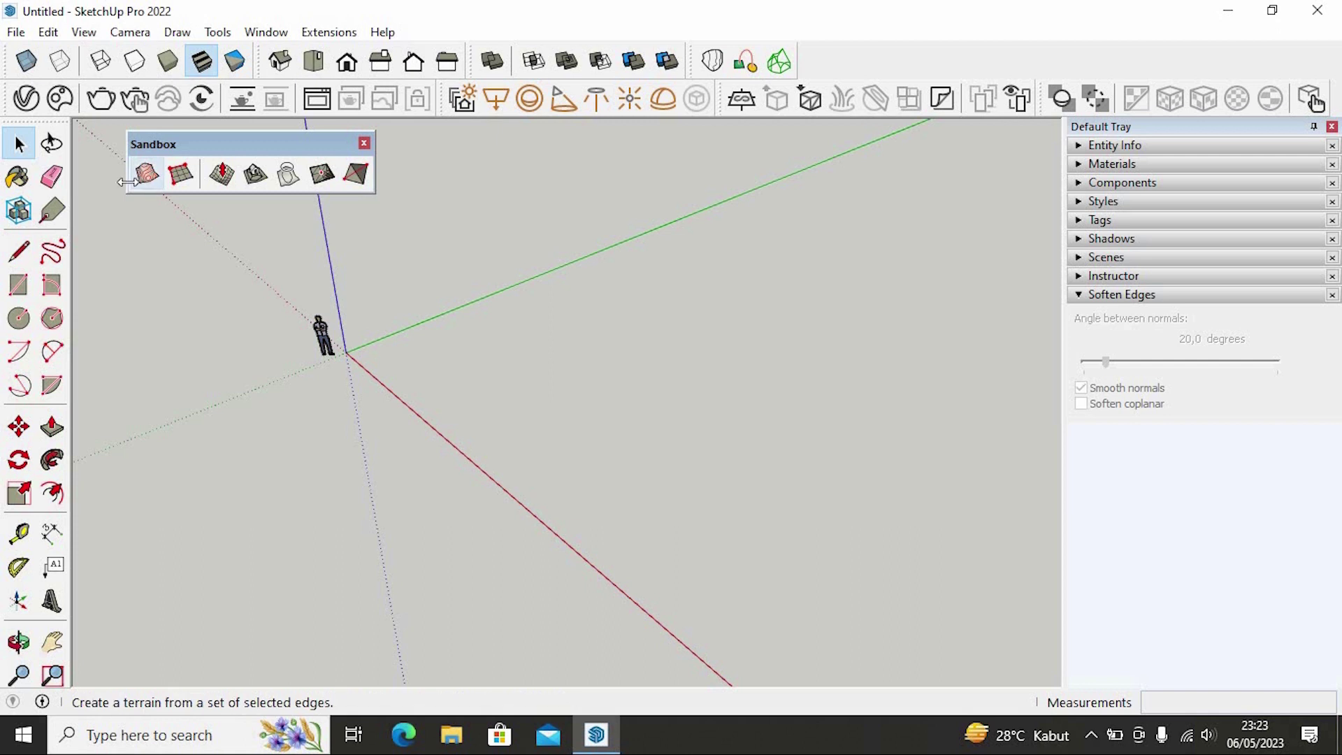
Step: Draw five roughly parallel wavy freehand curves on the ground plane between the red and green axes
left_click(56, 254)
left_click_drag(430, 340, 657, 537)
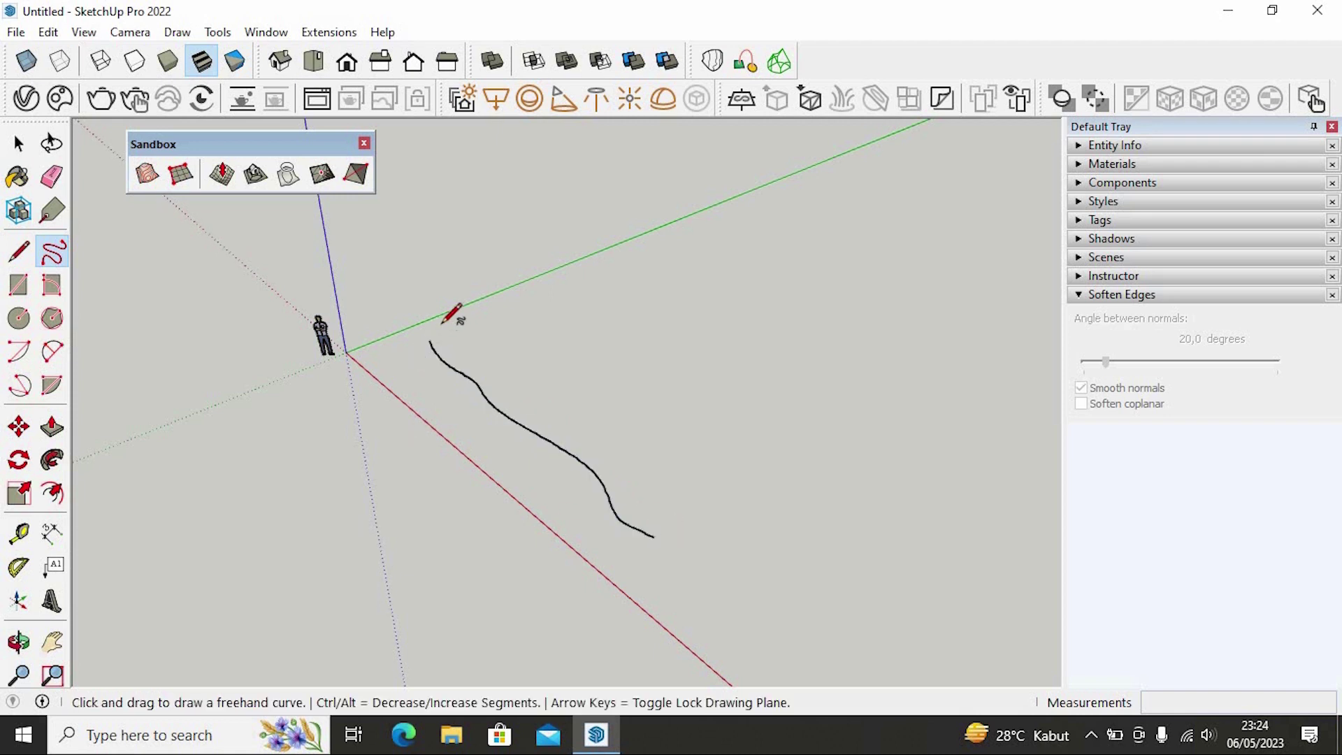
left_click_drag(489, 317, 693, 503)
left_click_drag(559, 292, 730, 475)
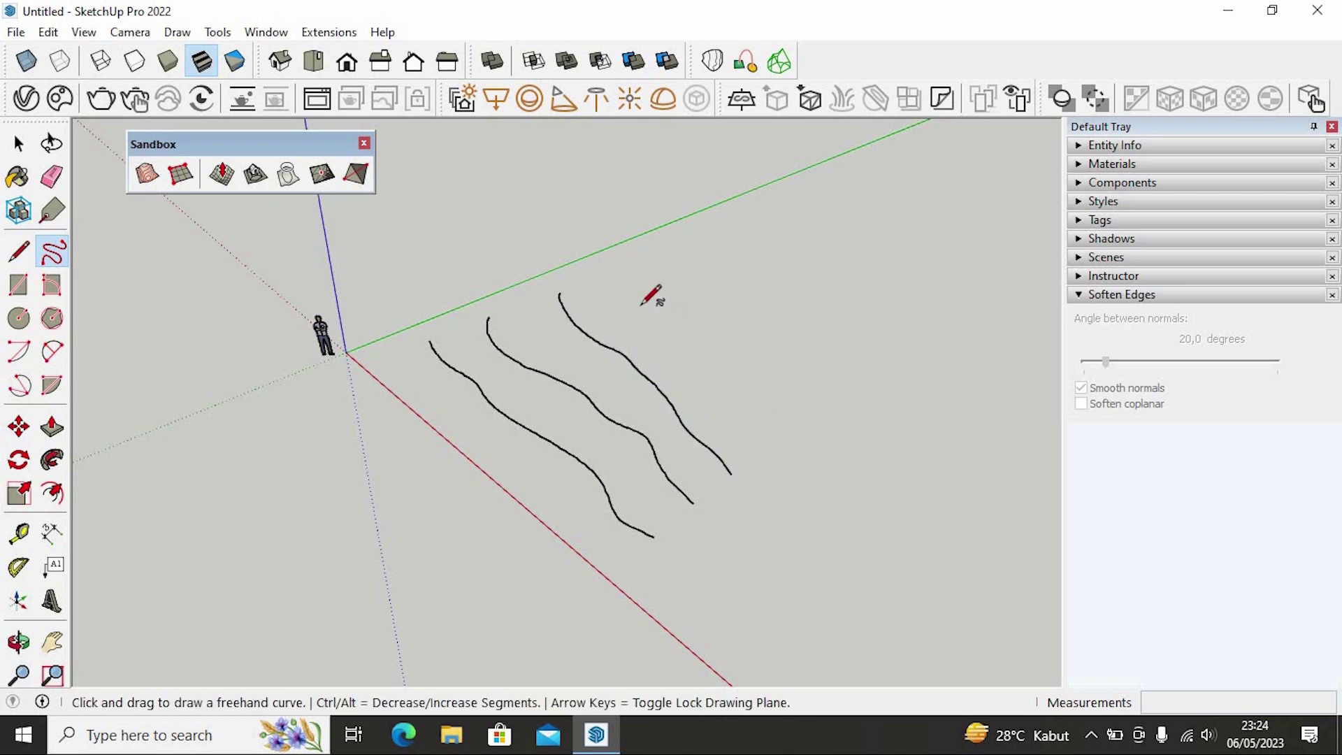
mouse_move(607, 274)
left_mouse_down()
mouse_move(735, 372)
mouse_move(781, 439)
left_mouse_up()
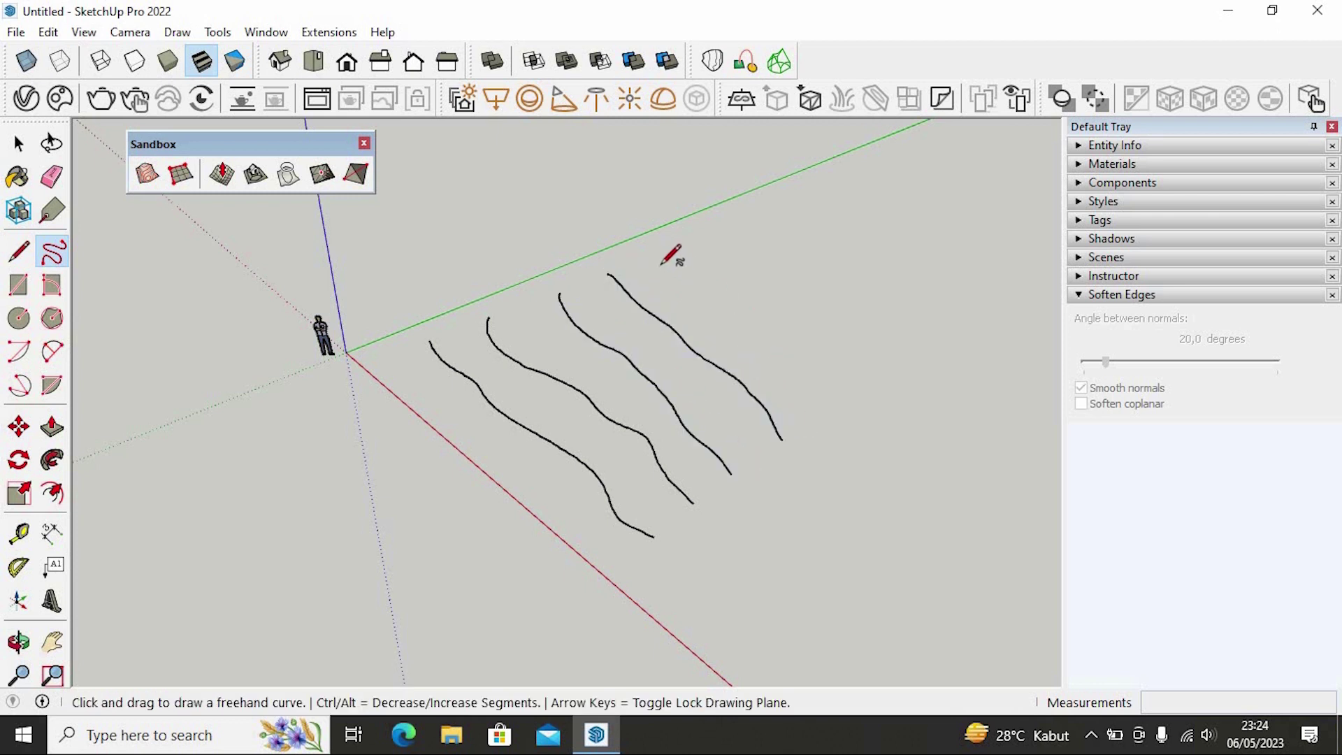
left_click_drag(652, 249, 846, 409)
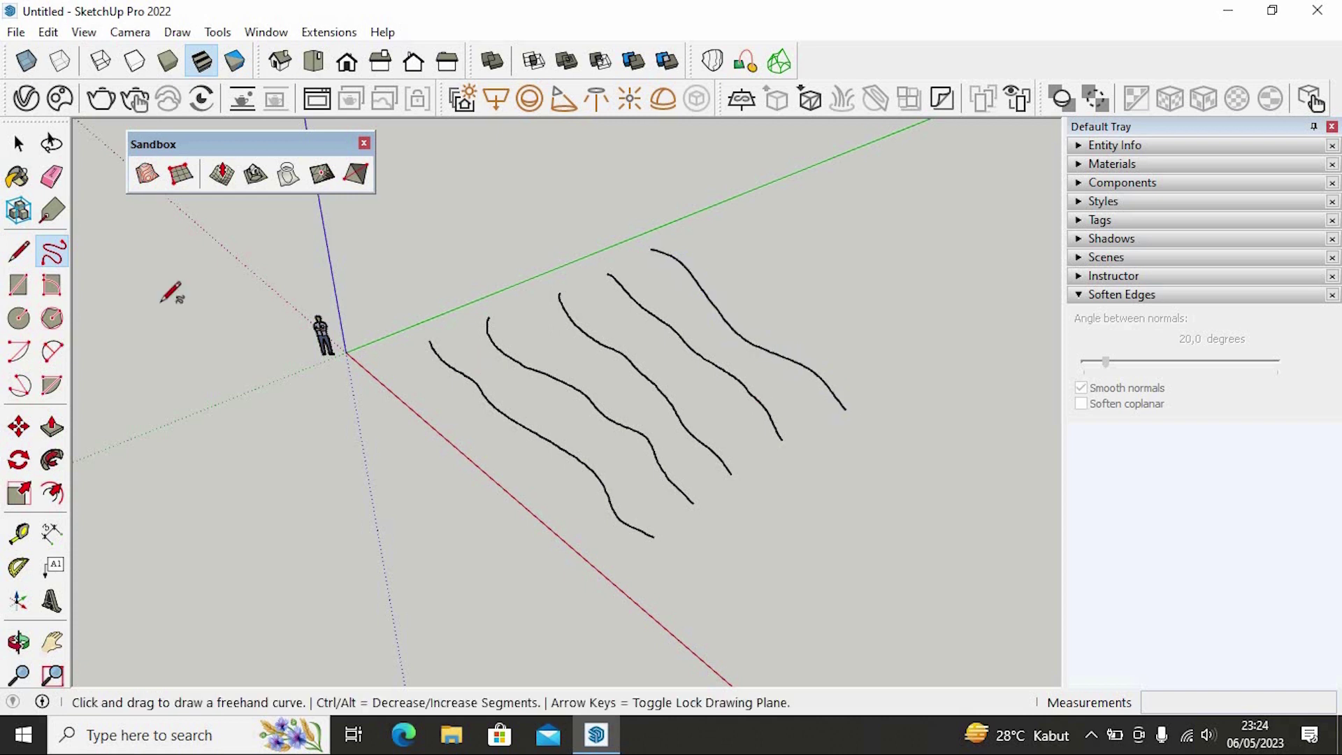
Step: Move the second curve from the red axis up along the blue axis by about 1556 mm
left_click(18, 144)
left_click(648, 440)
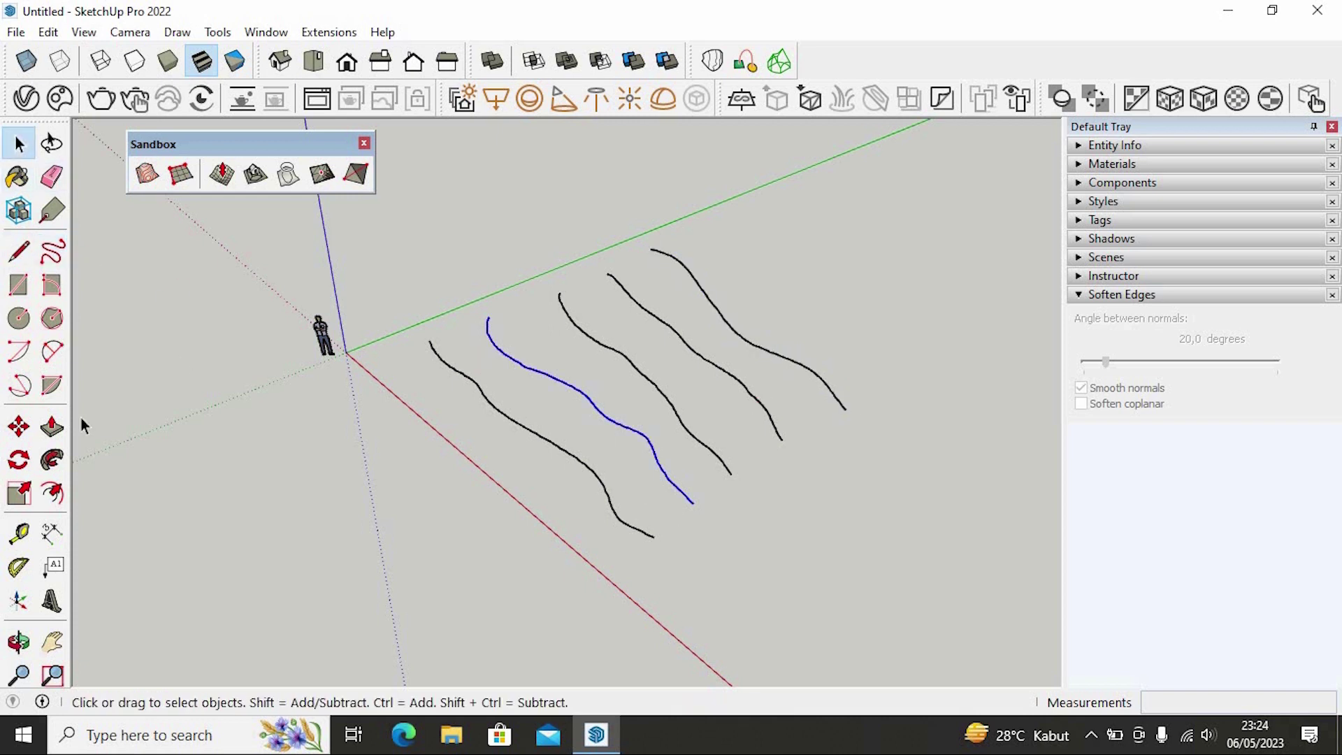
left_click(18, 427)
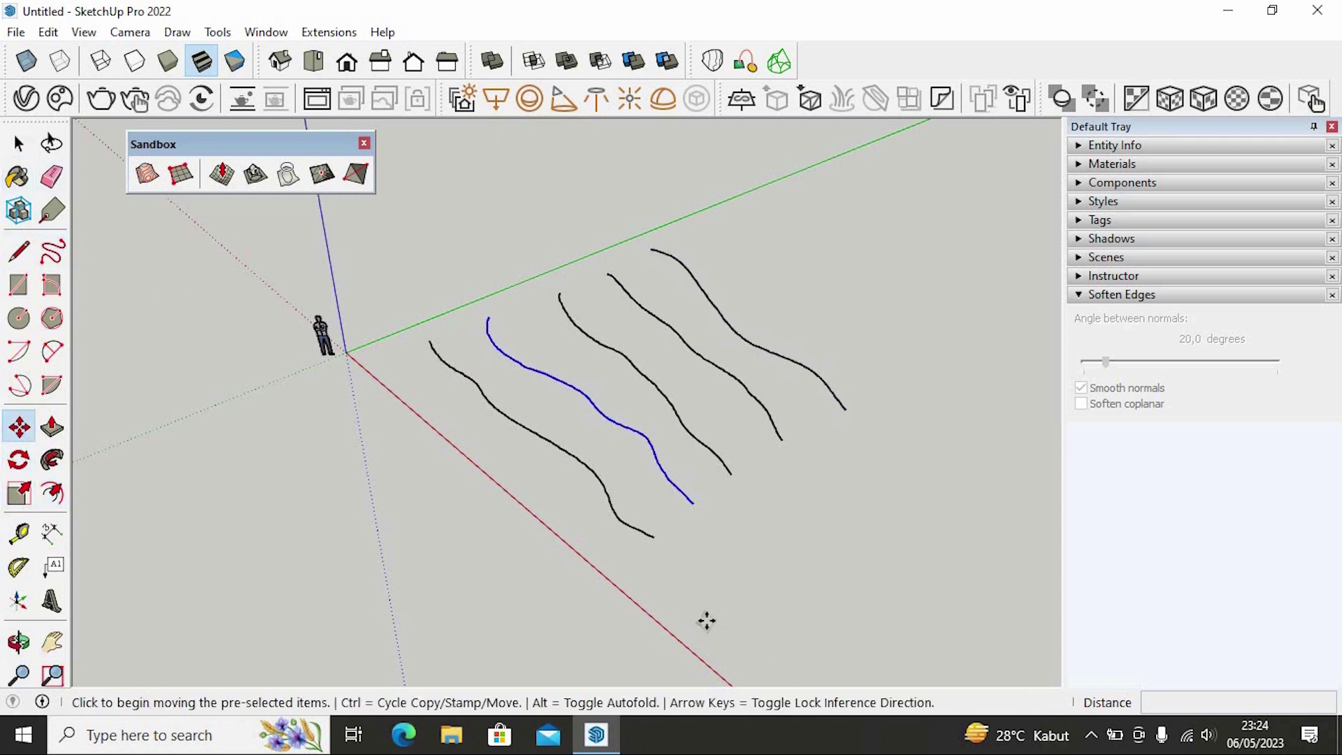
left_click(700, 572)
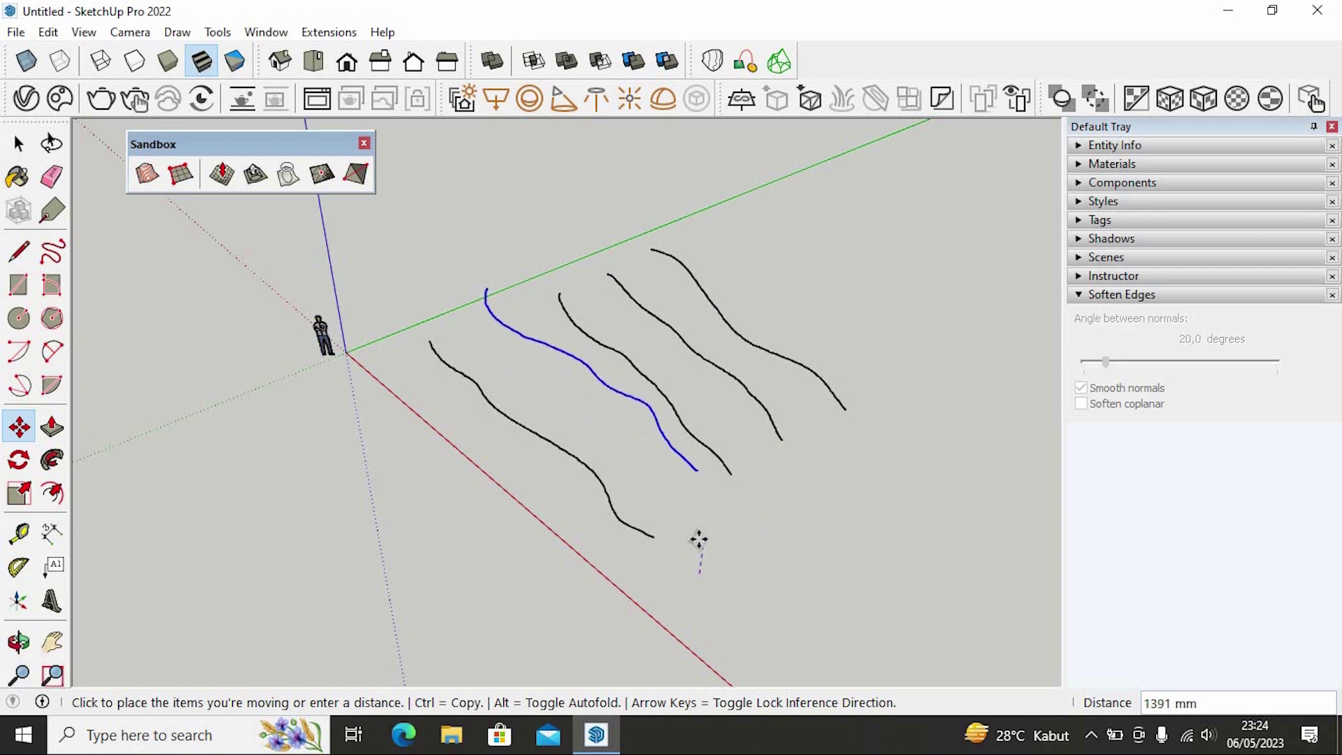
left_click(698, 539)
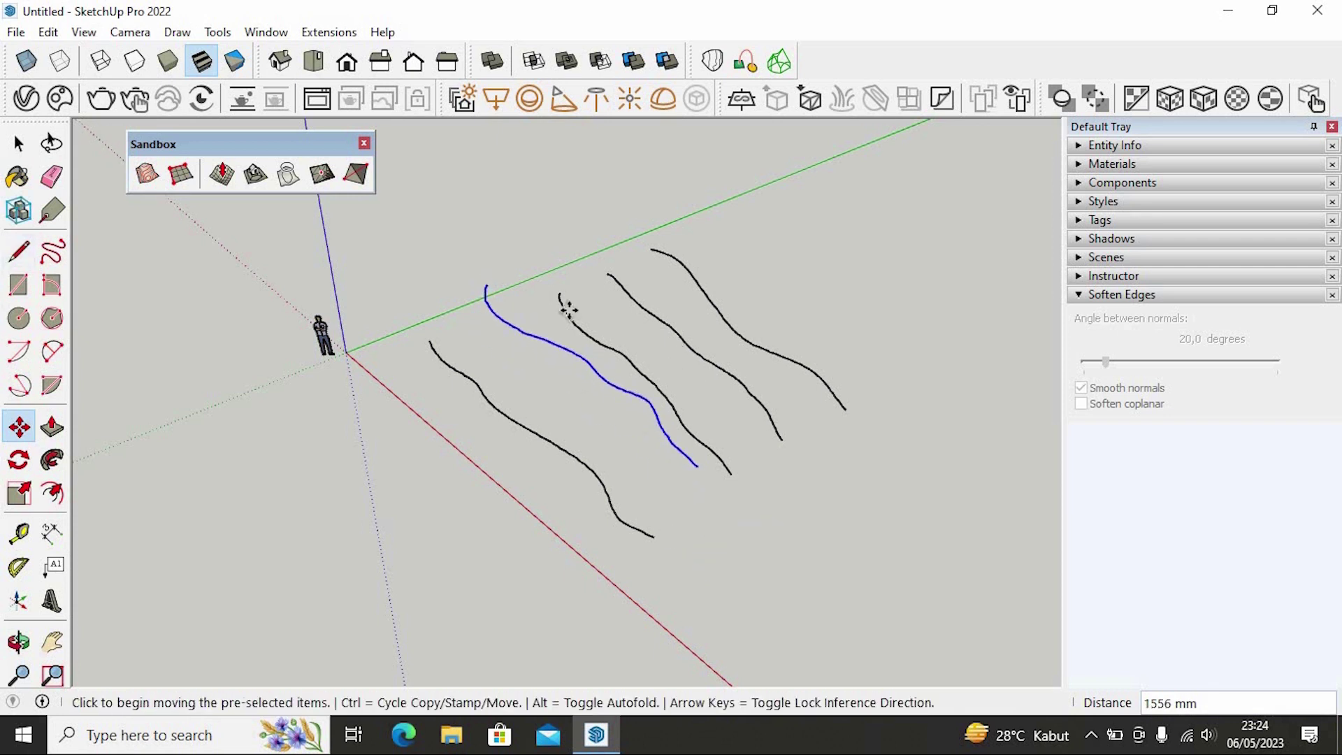
Step: Move the fourth curve up along the blue axis by about 1814 mm
key("space")
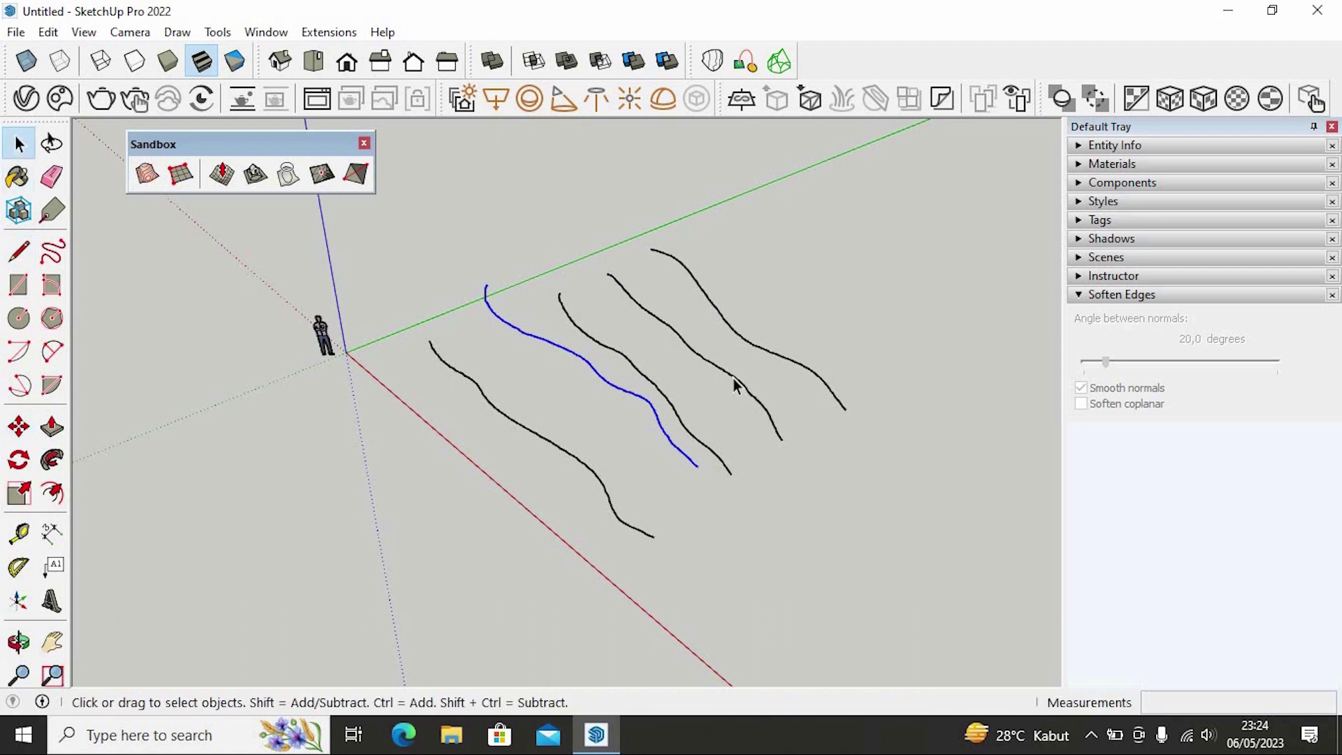
left_click(18, 427)
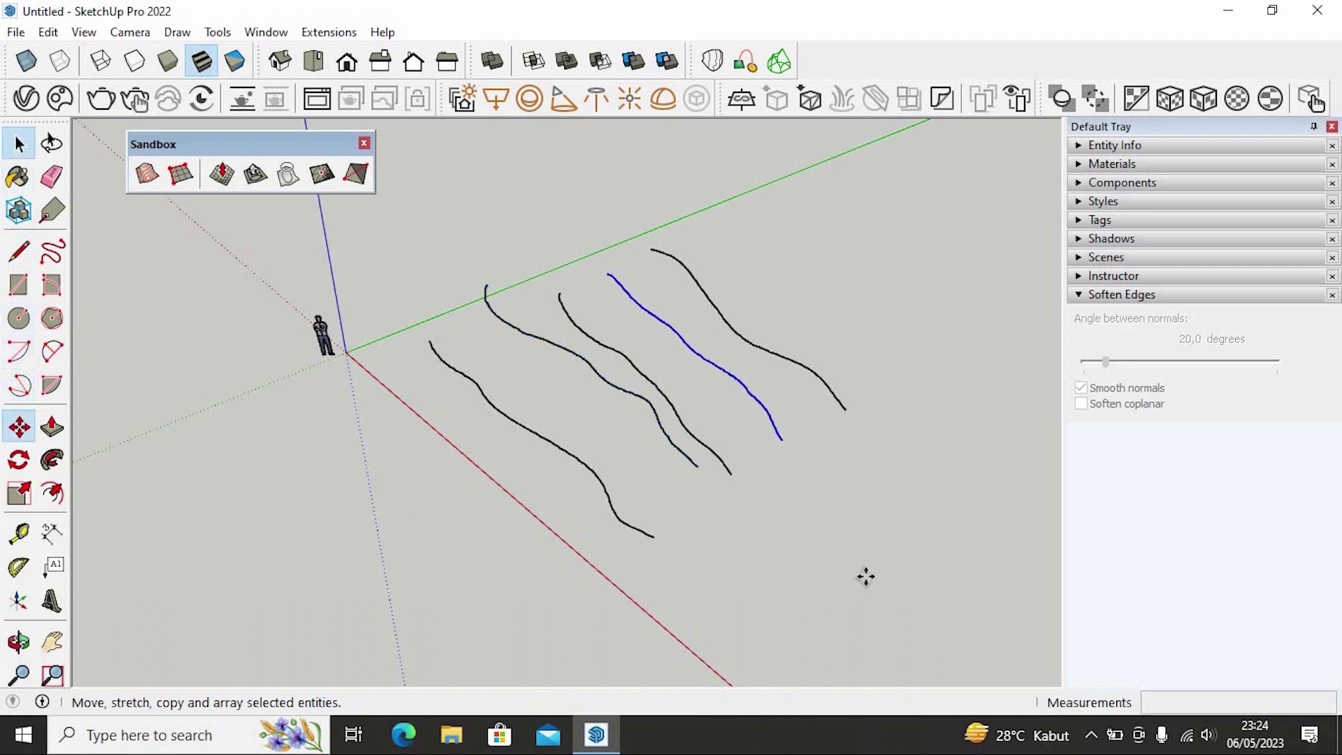
left_click(802, 518)
left_click(599, 479)
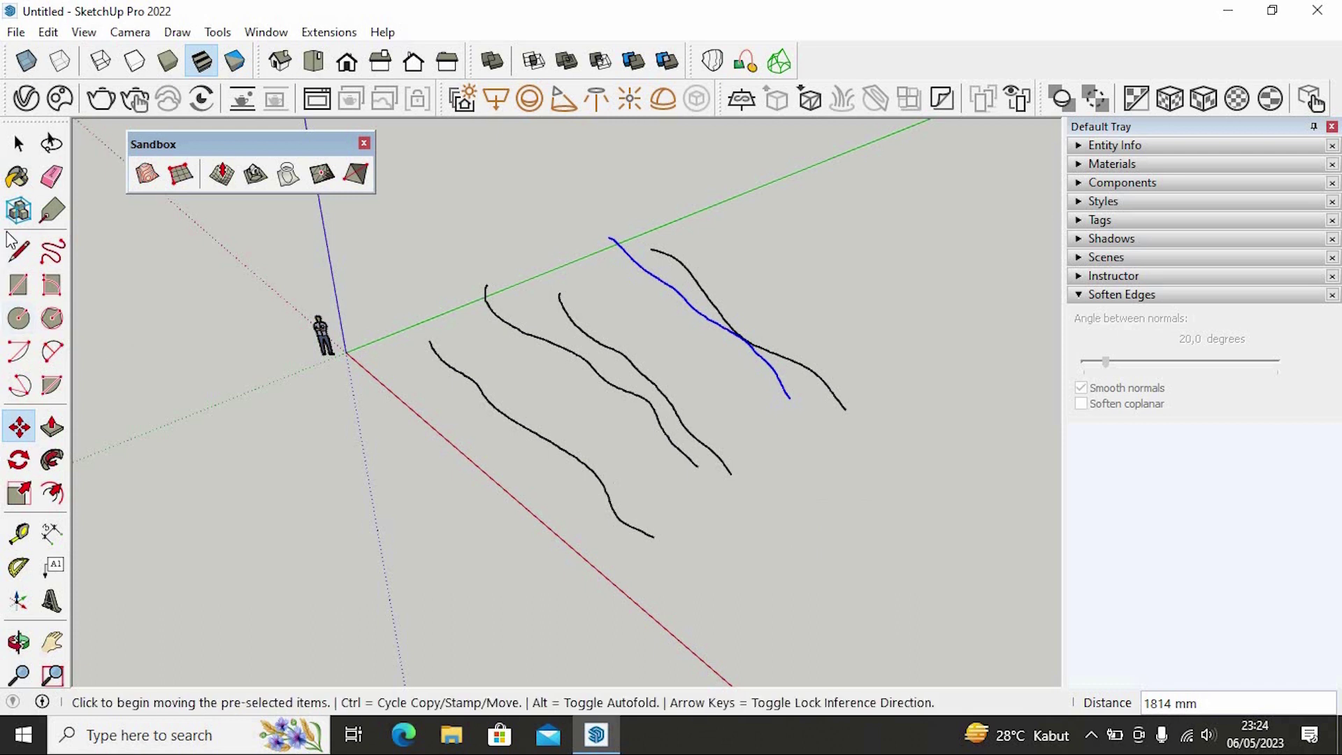
Step: Move the middle curve up along the blue axis by about 4312 mm
left_click(19, 146)
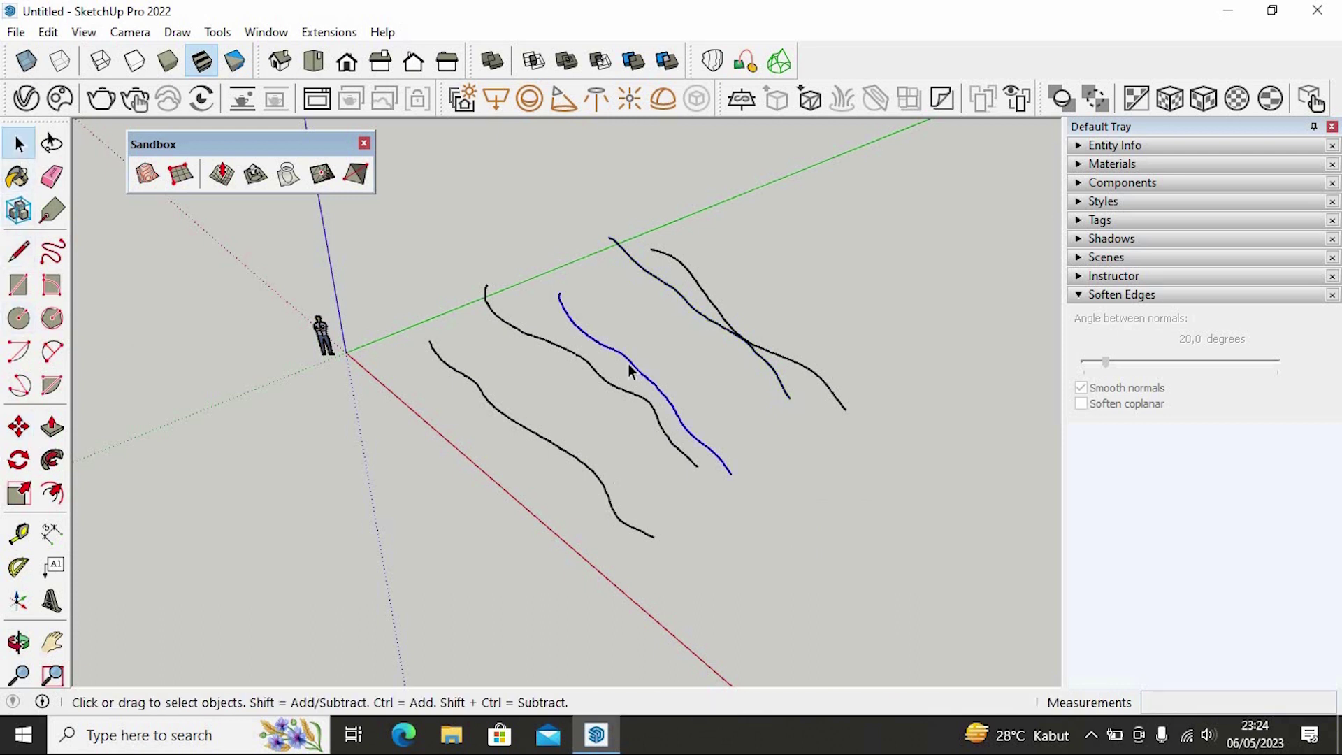
left_click(19, 426)
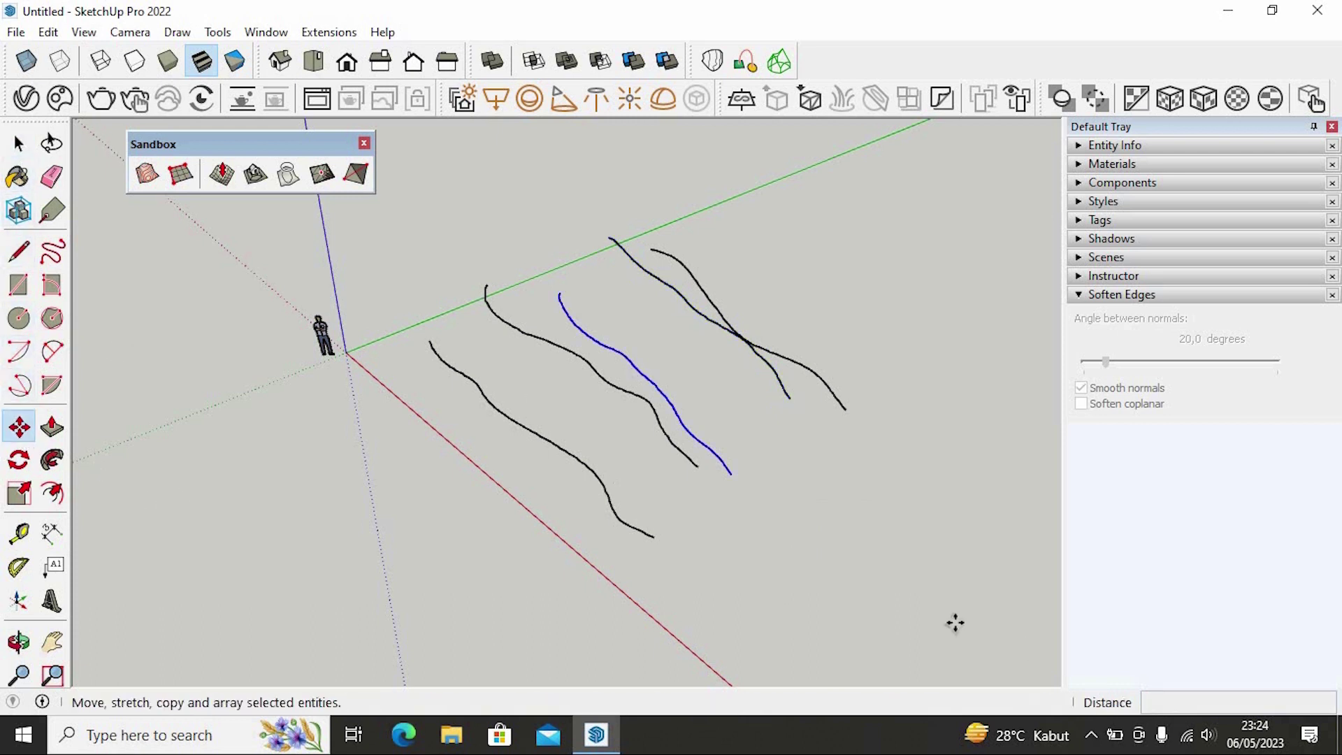
left_click(747, 557)
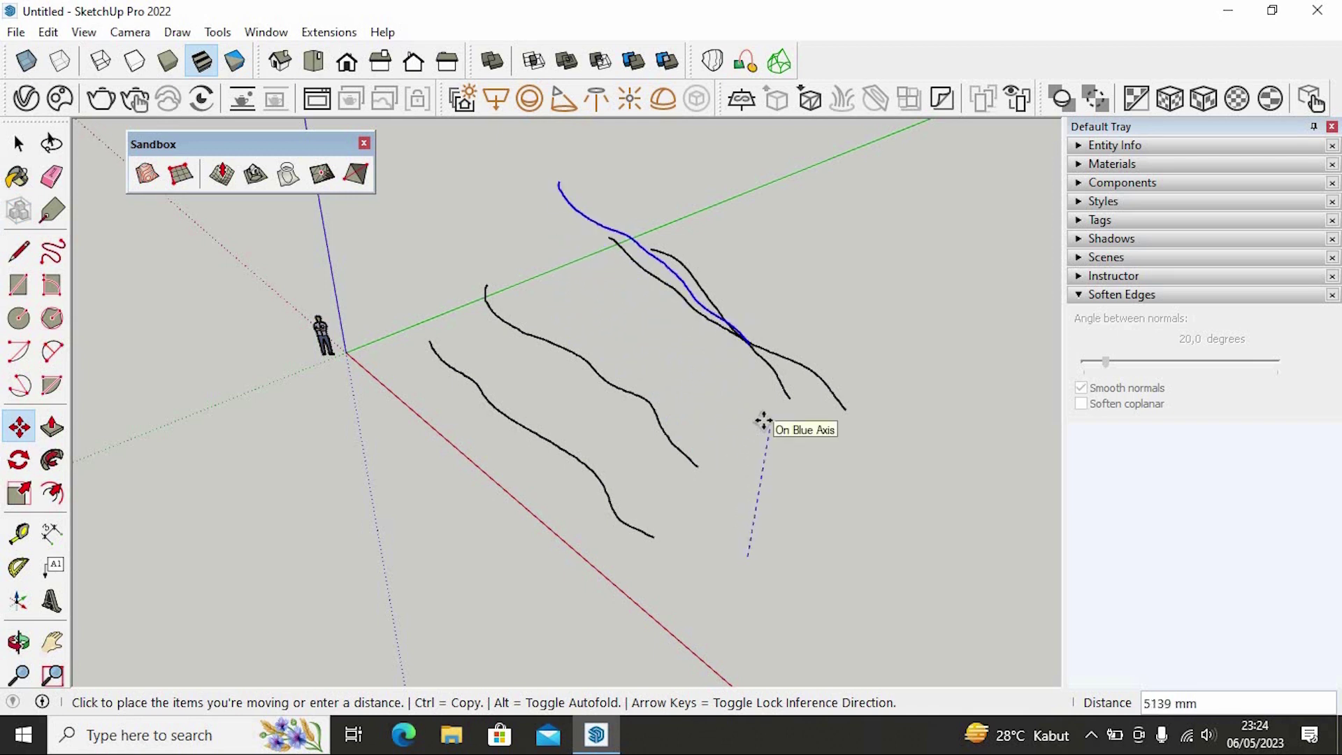
left_click(760, 446)
left_click(52, 250)
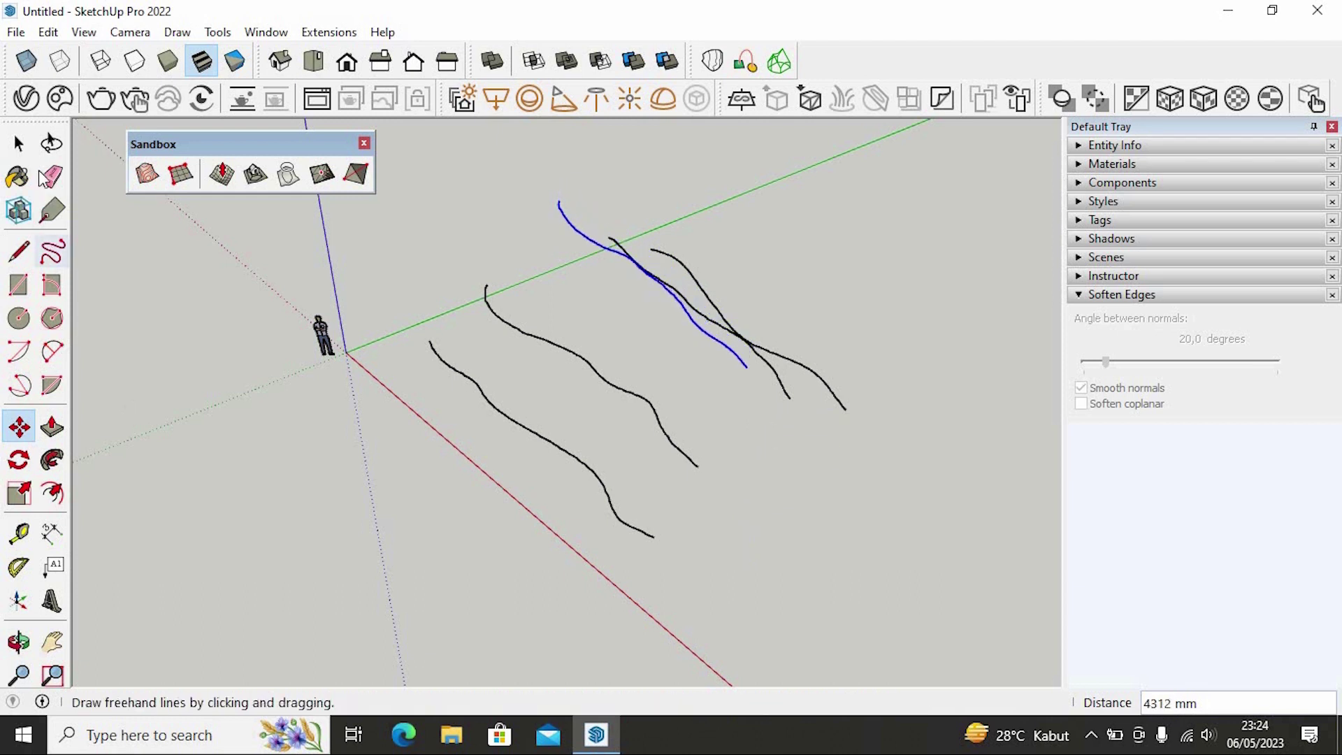
Step: Select all five curves and generate a terrain surface from them with the Sandbox From Contours tool
left_click(19, 144)
left_click(791, 572)
middle_click_drag(710, 475, 788, 274)
left_click_drag(520, 474, 511, 482)
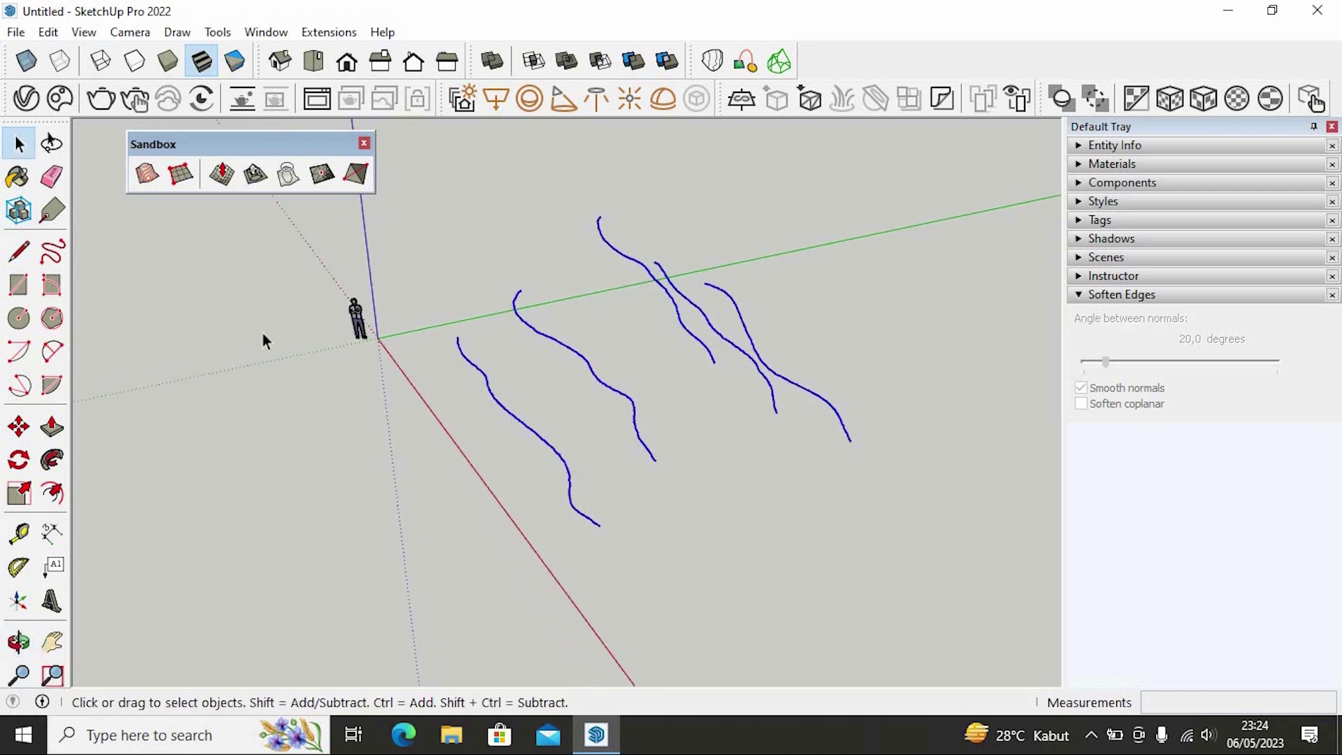
left_click(145, 185)
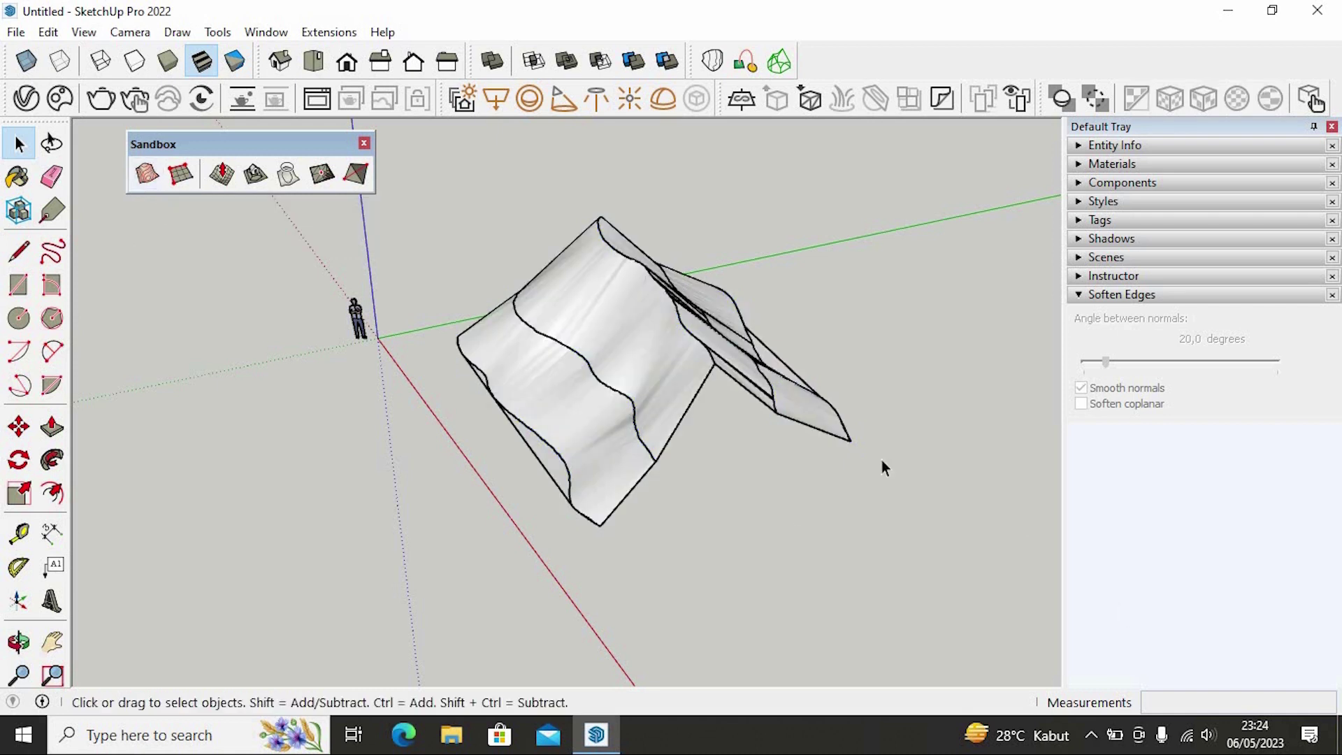
Step: Examine the shape of the generated terrain from several angles
key("o")
left_click_drag(659, 426, 694, 378)
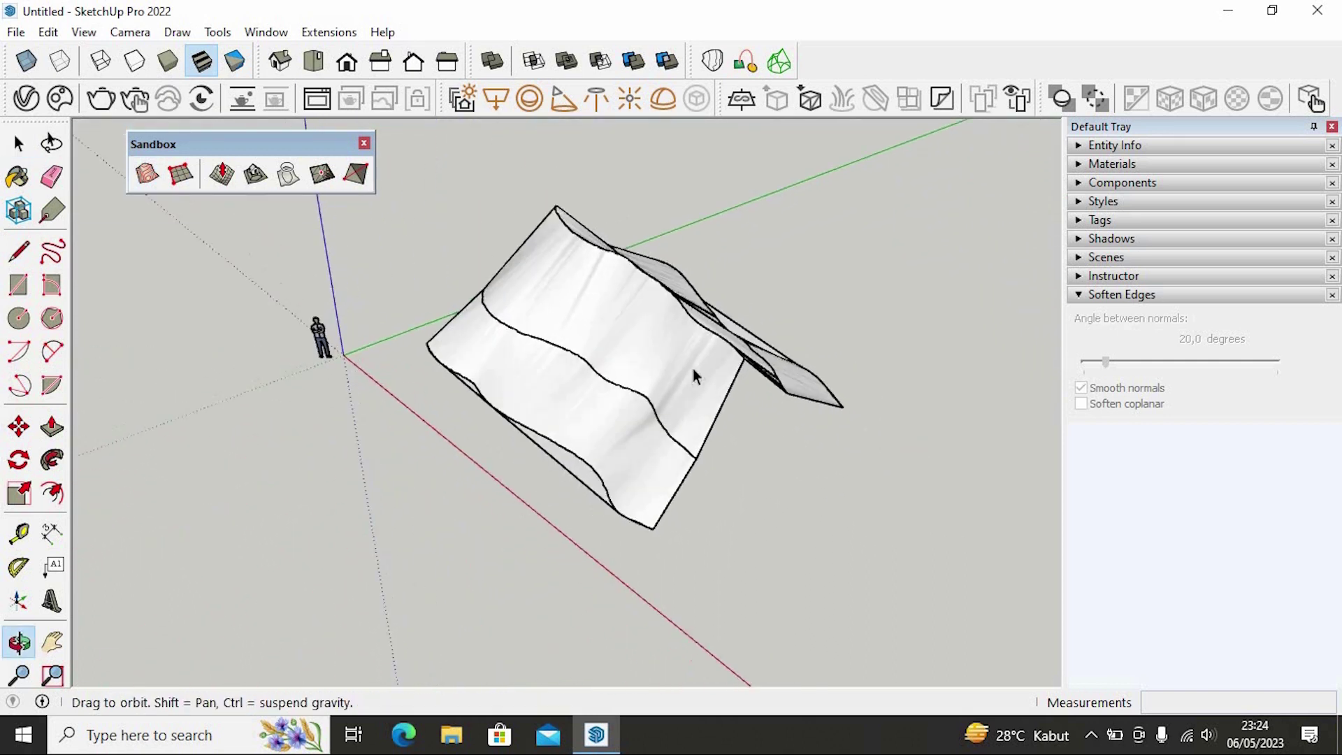
left_click(644, 308)
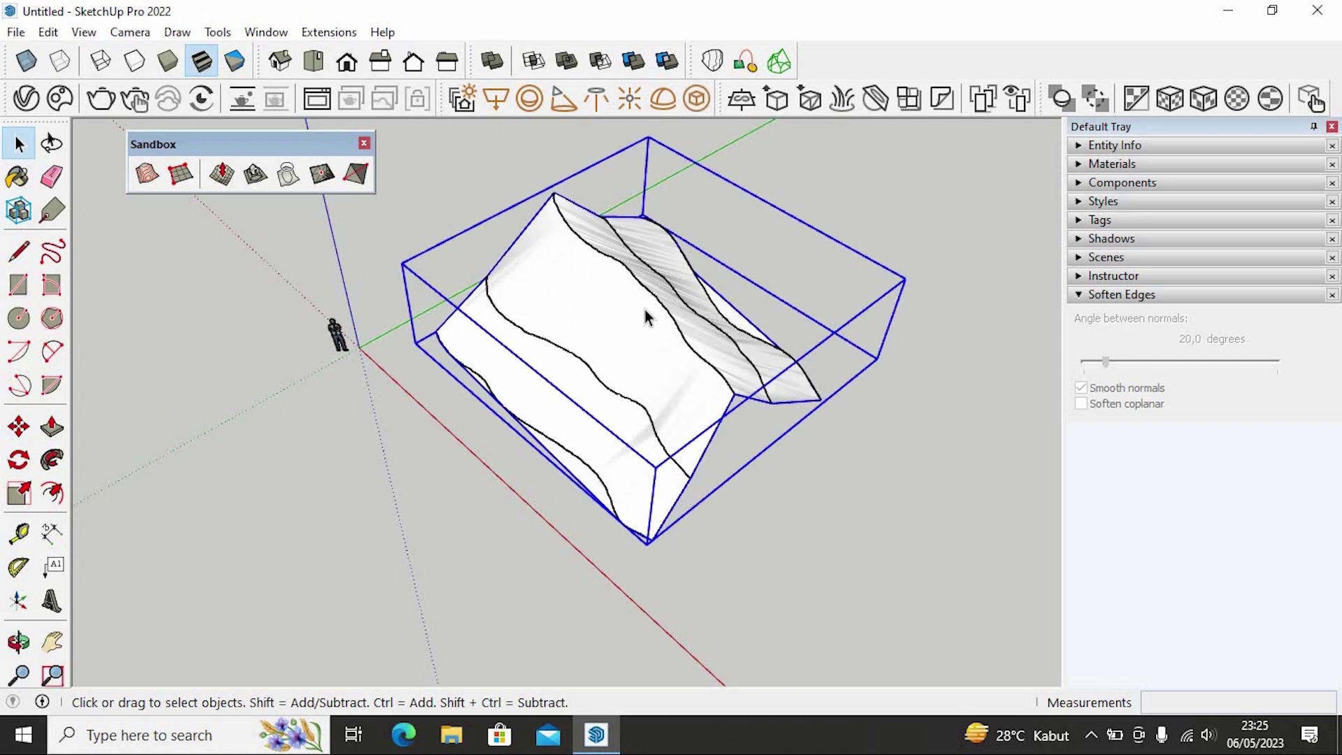
scroll(645, 307, "down", 2)
middle_click_drag(752, 429, 634, 339)
scroll(635, 338, "up", 5)
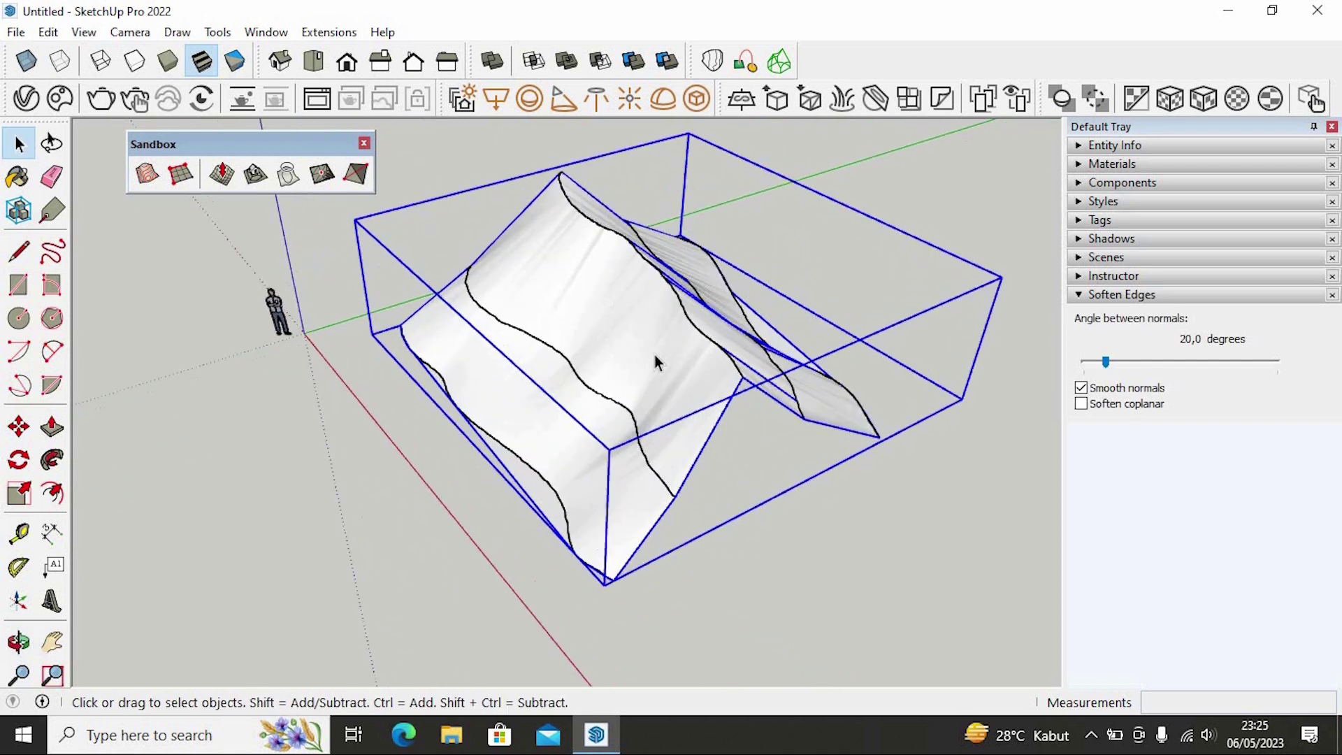
left_click(927, 597)
scroll(414, 380, "down", 2)
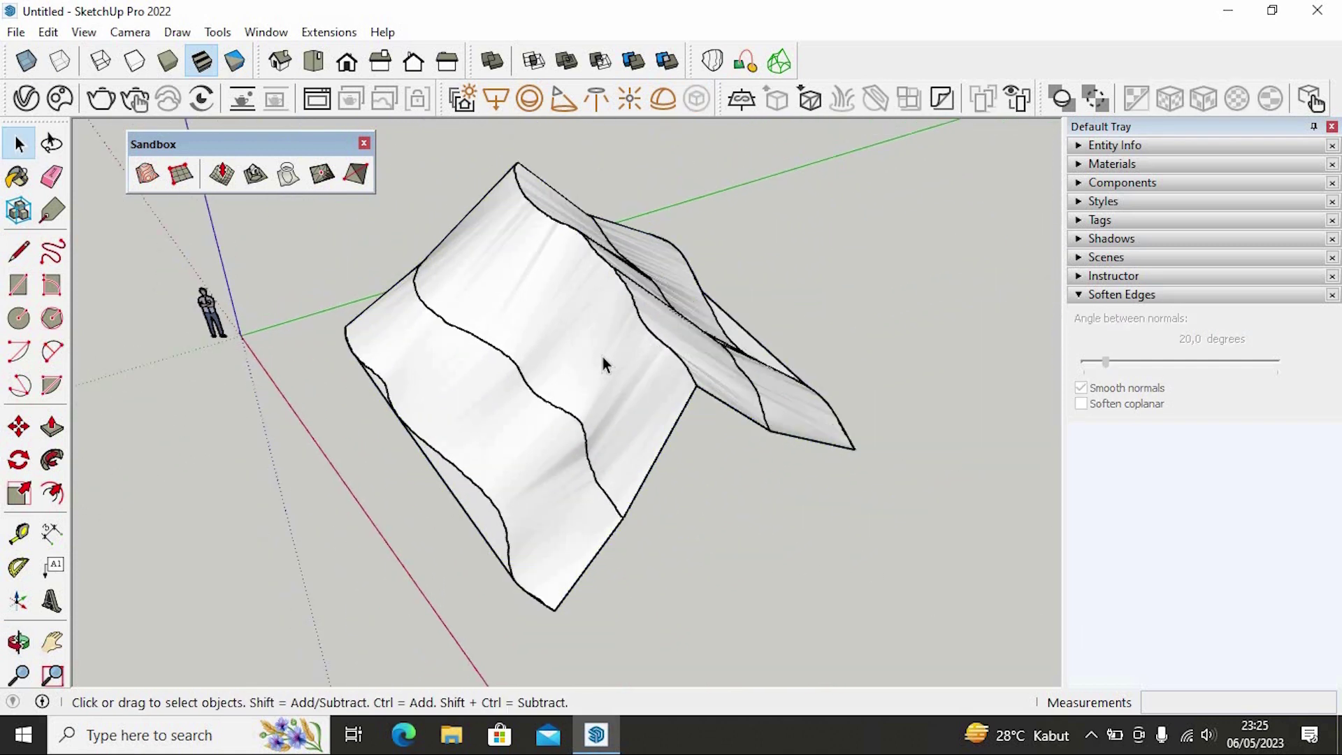
Step: Soften the terrain's edges with coplanar softening enabled and an angle between normals of 96.9 degrees
left_click(566, 322)
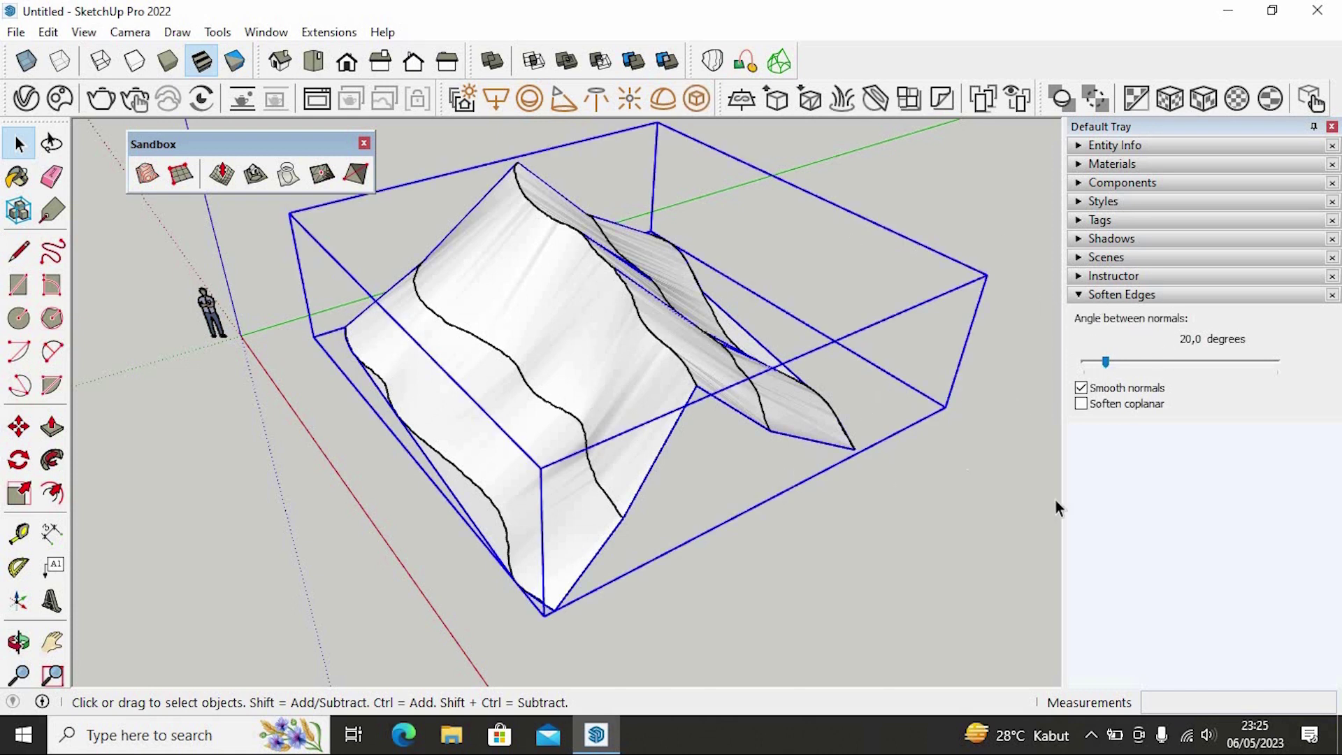
left_click(1080, 404)
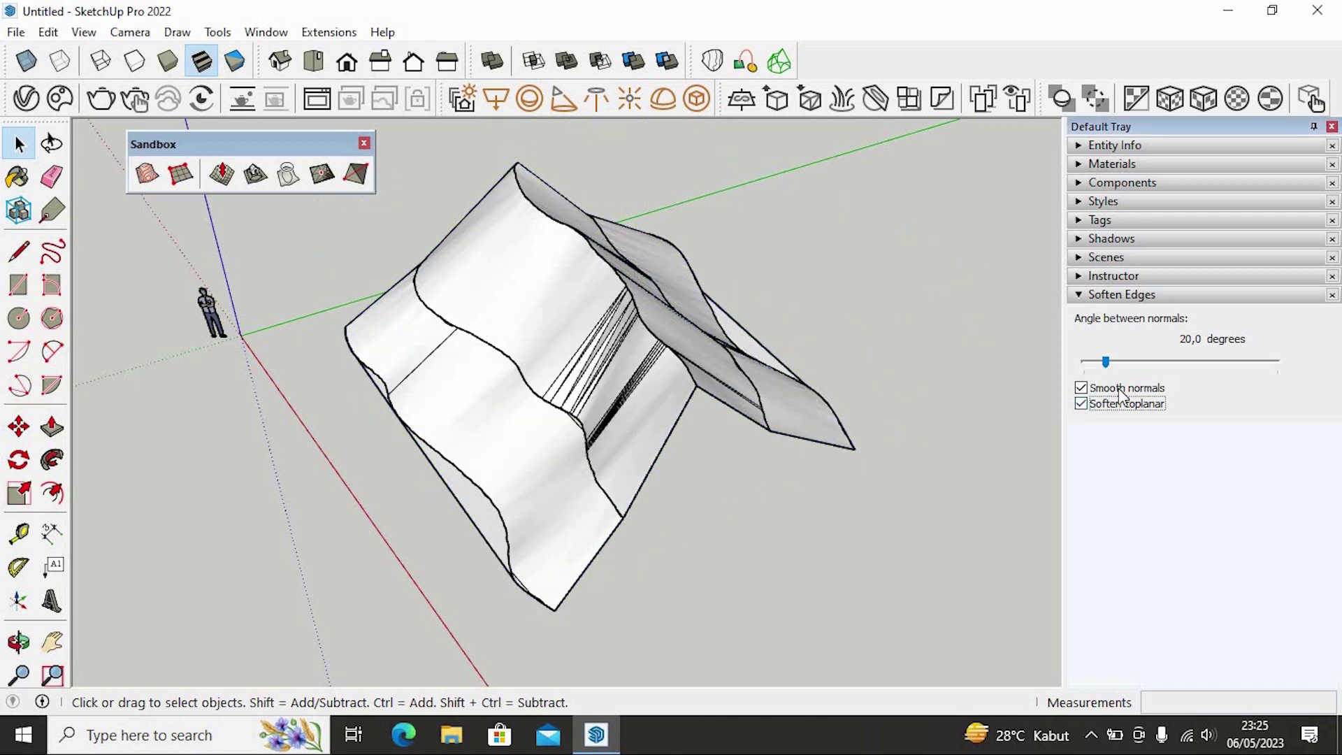
left_click_drag(1108, 364, 1165, 362)
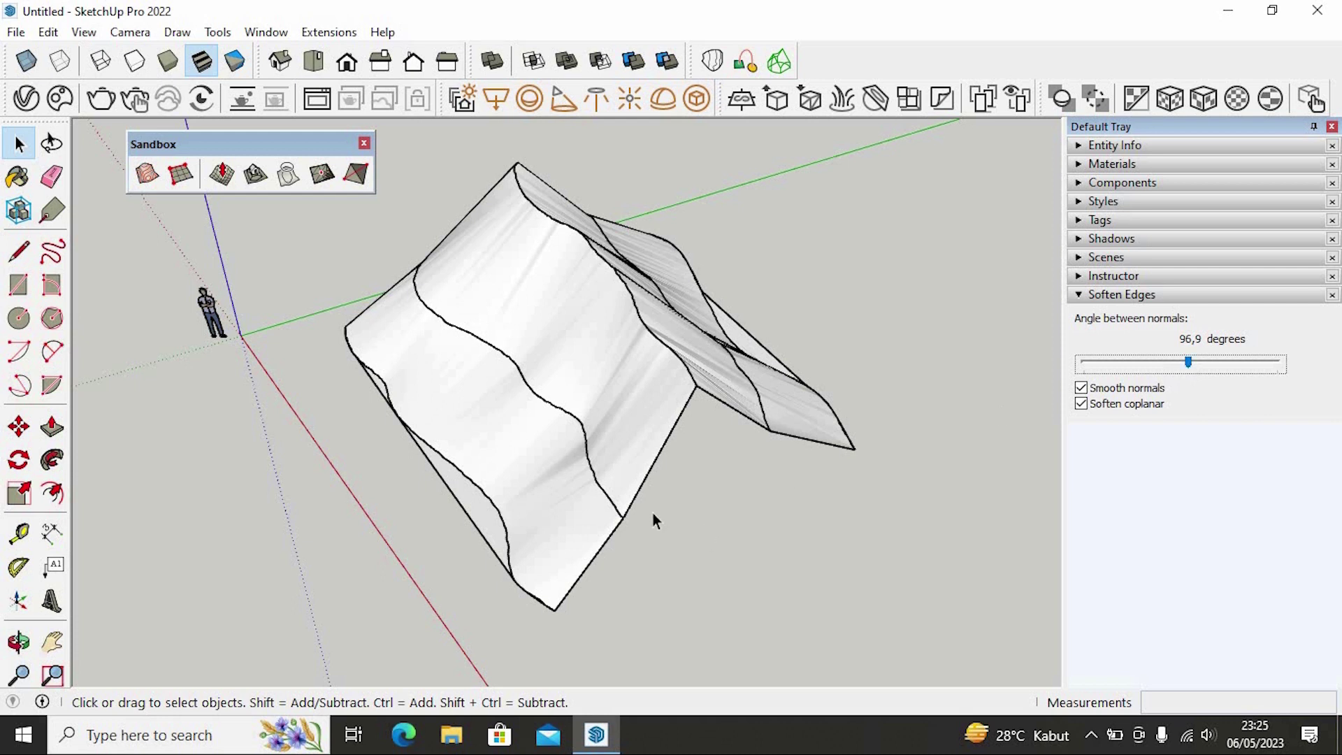
Step: Delete the contour curve crossing the middle of the terrain's front slope
left_click(472, 482)
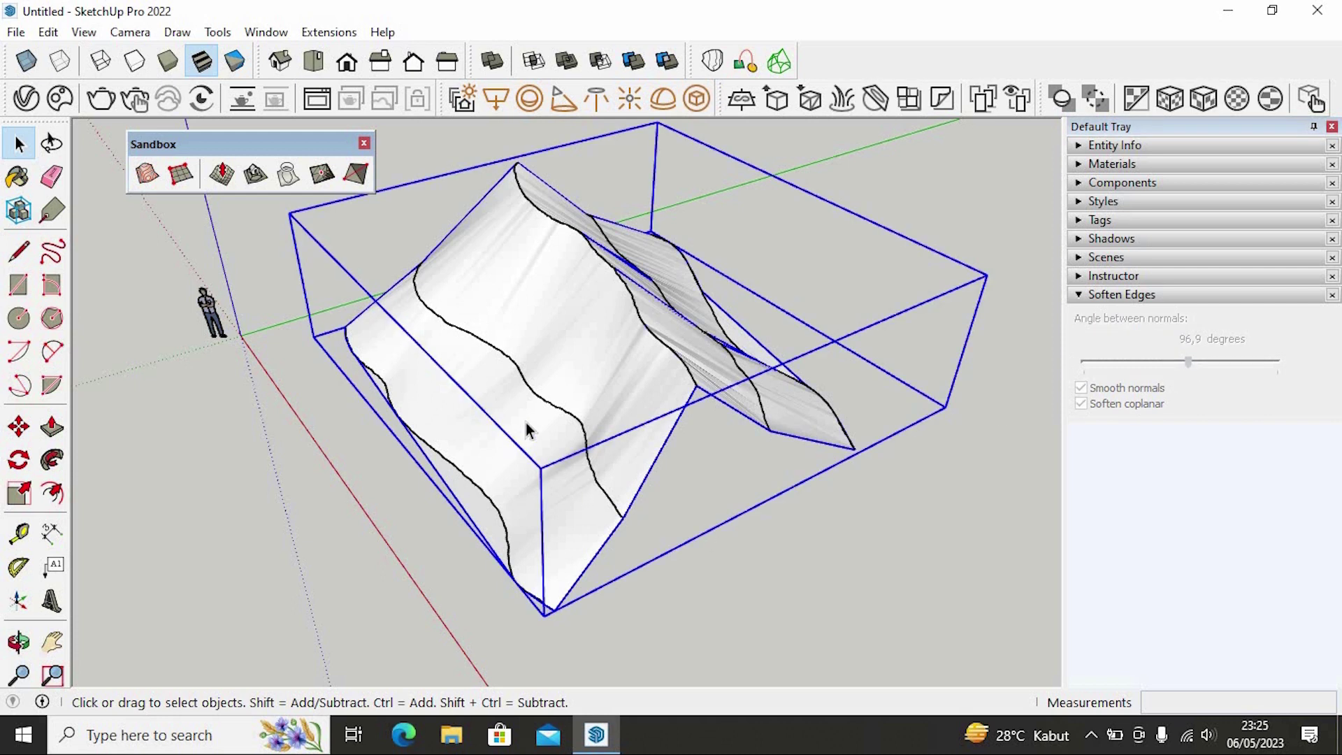
double_click(569, 382)
left_click(745, 514)
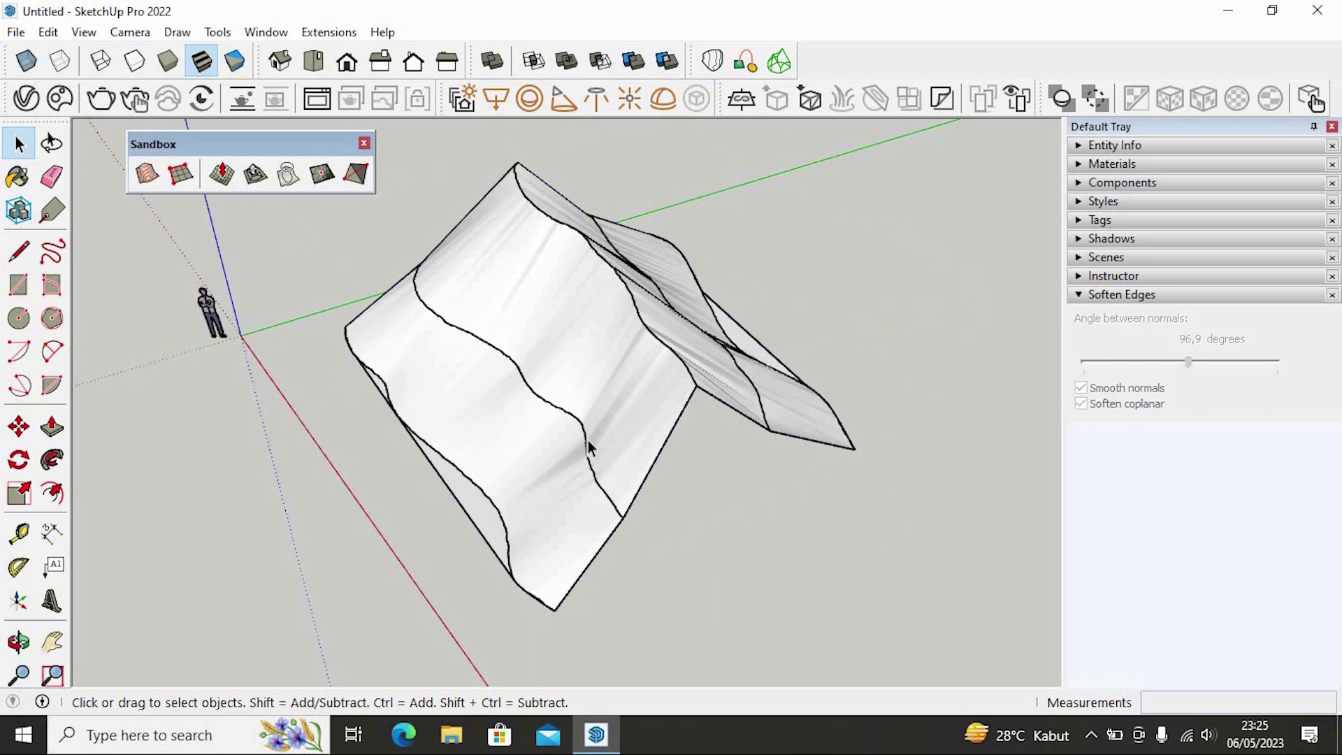
left_click(588, 440)
middle_click_drag(877, 443, 701, 476)
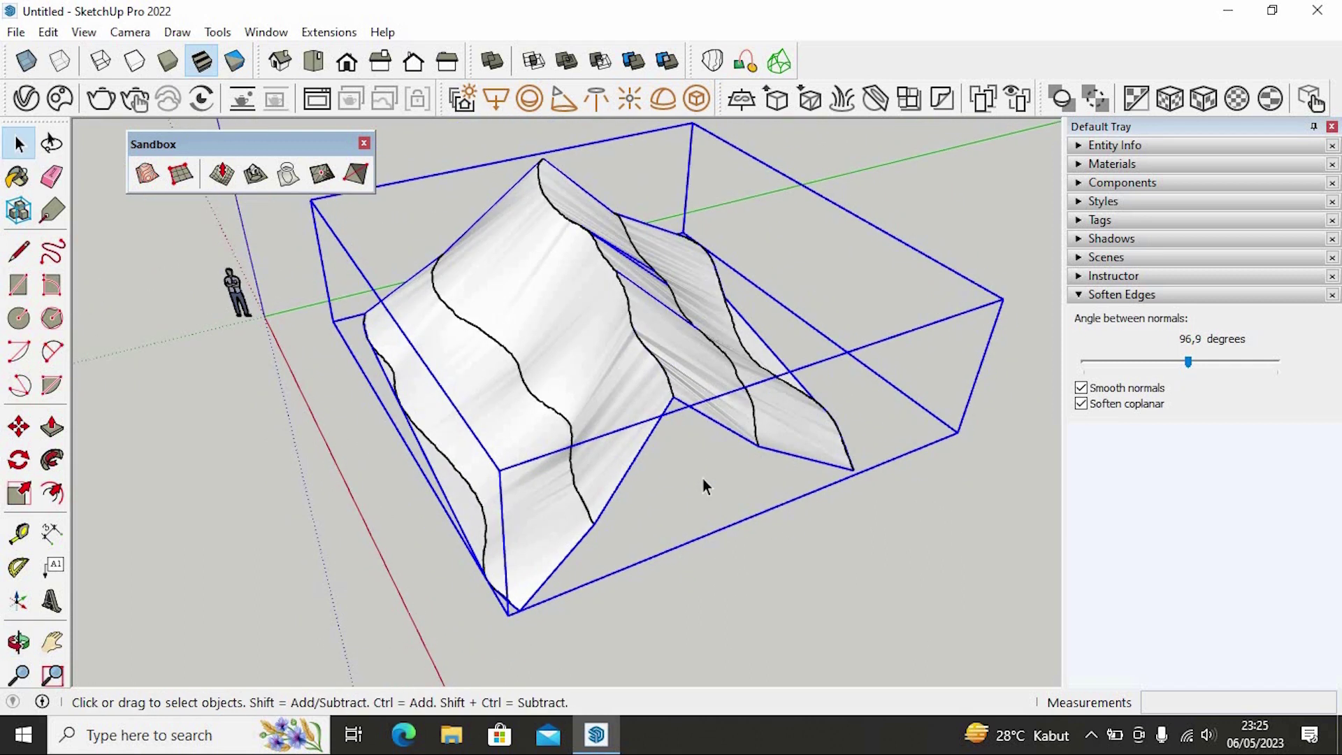
left_click(682, 467)
middle_click_drag(559, 273, 525, 414)
left_click(537, 403)
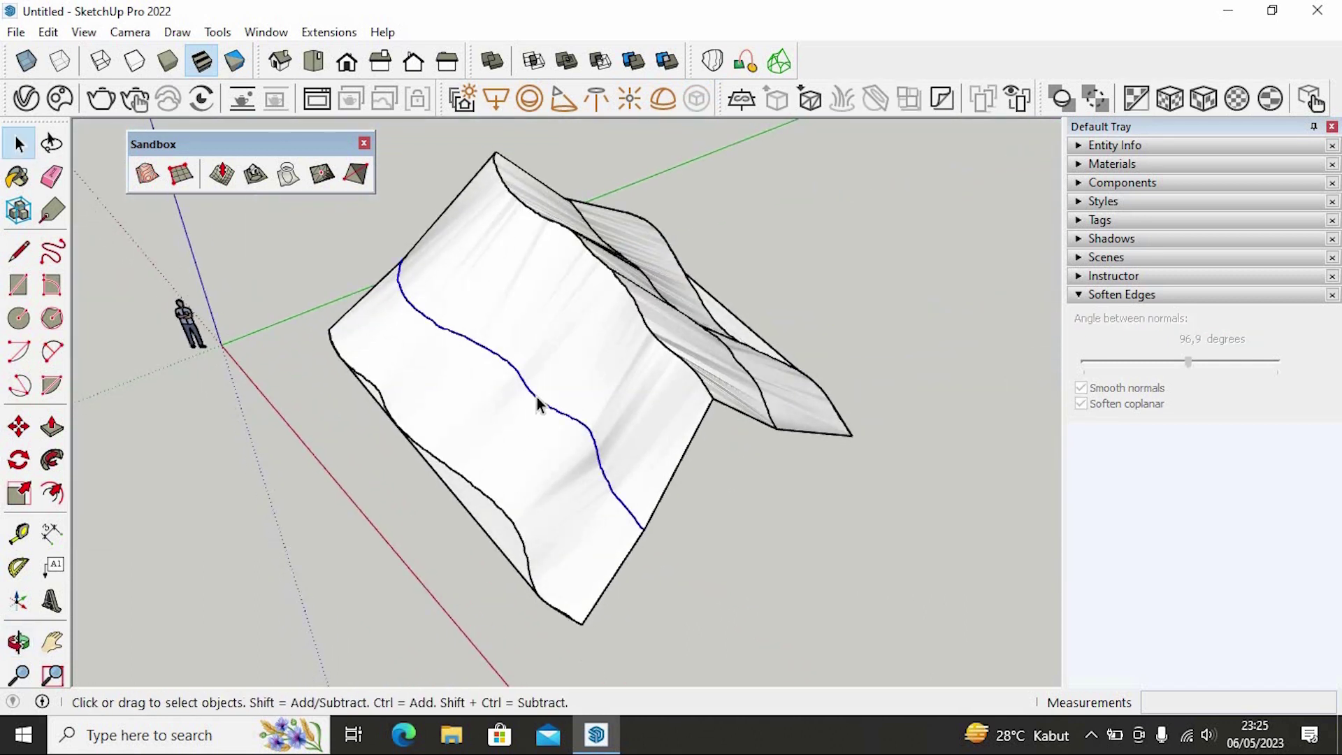
key("Delete")
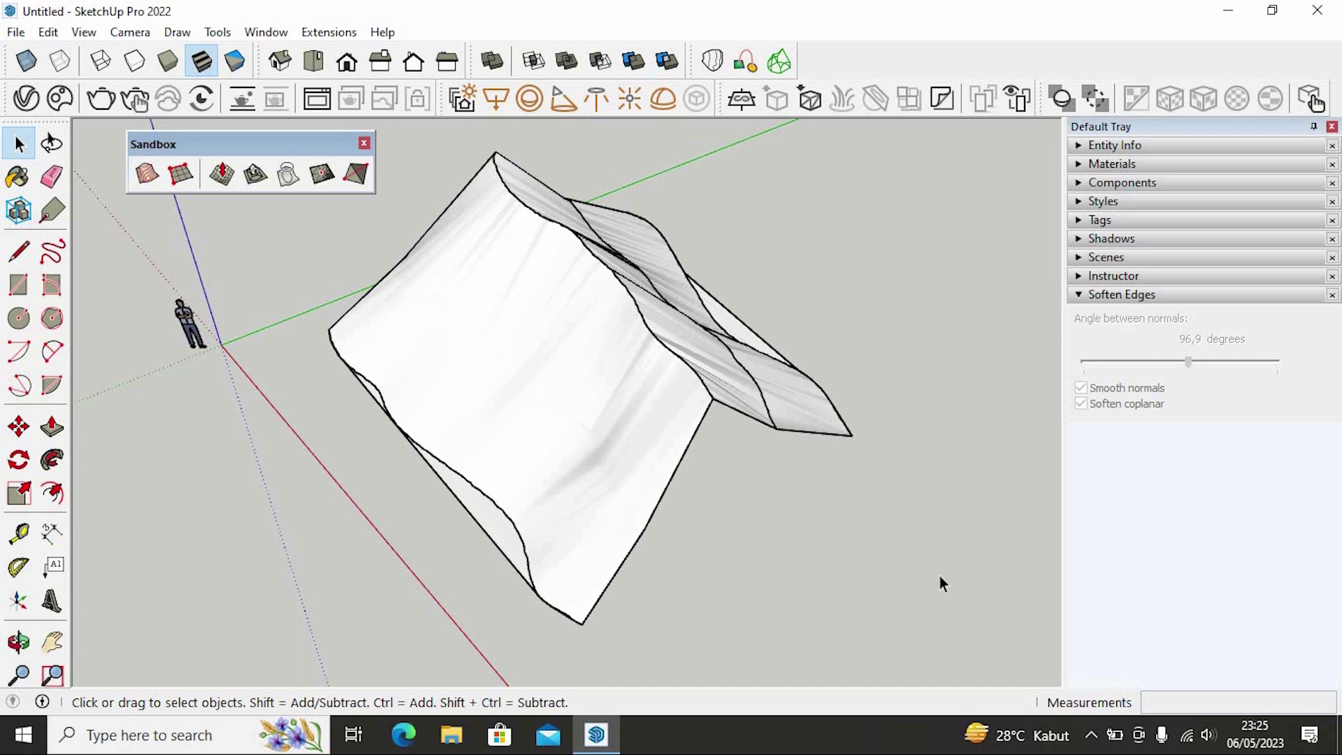
middle_click_drag(942, 481, 860, 303)
left_click(748, 419)
left_click(860, 303)
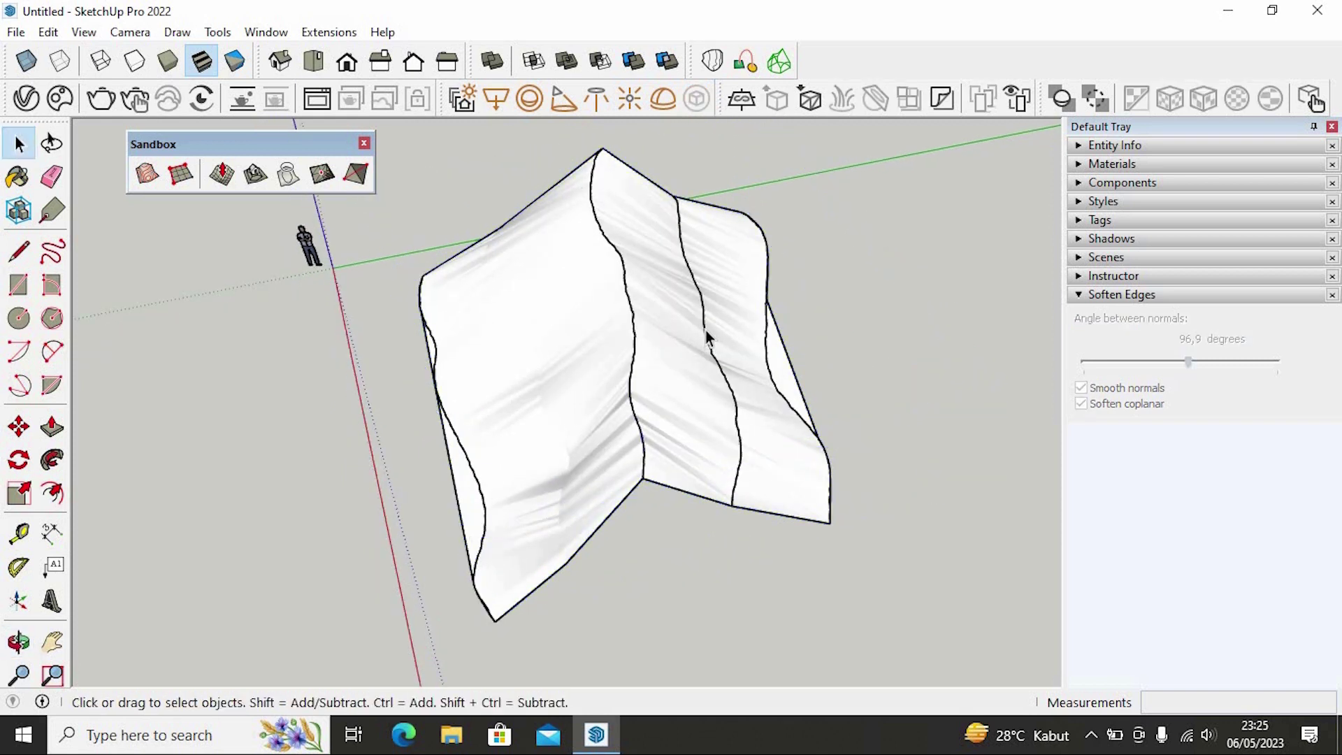
left_click(703, 332)
double_click(703, 332)
left_click(833, 572)
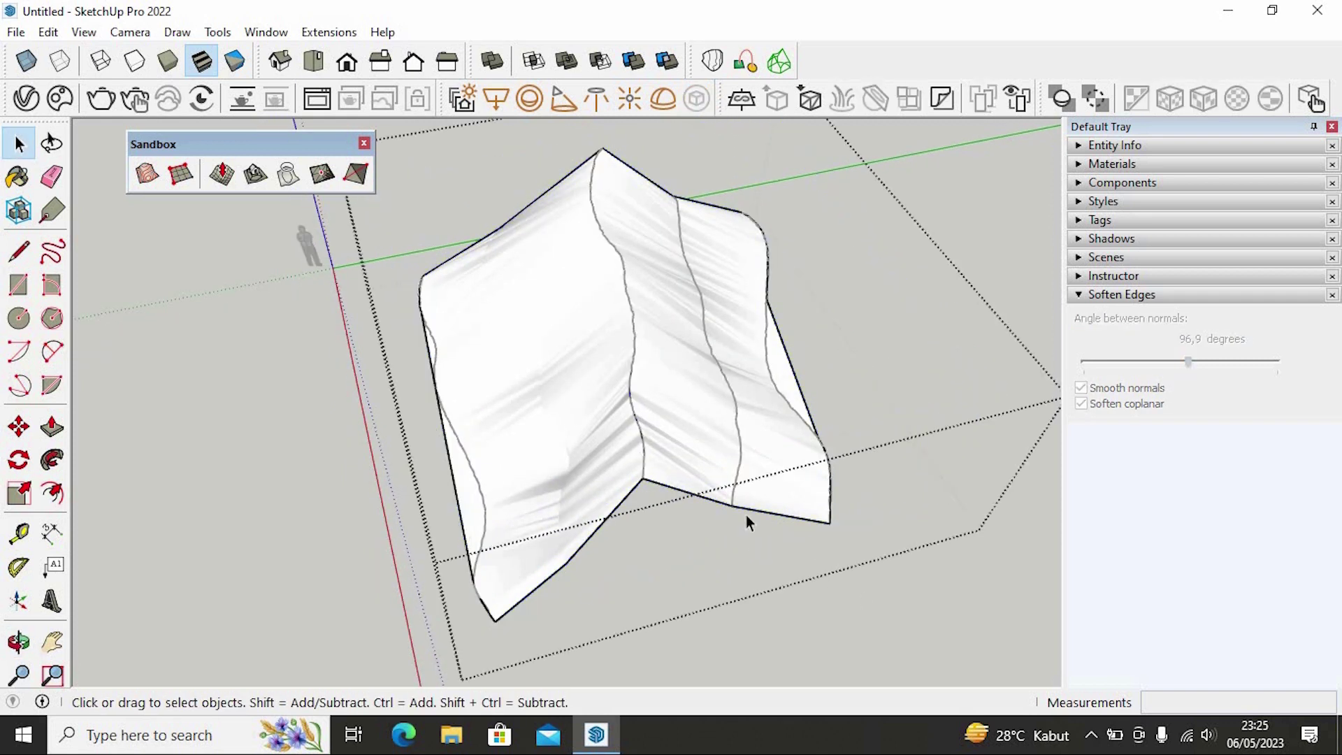
left_click(736, 493)
middle_click_drag(943, 362, 835, 290)
middle_click_drag(542, 442, 760, 601)
left_click(760, 601)
left_click(754, 471)
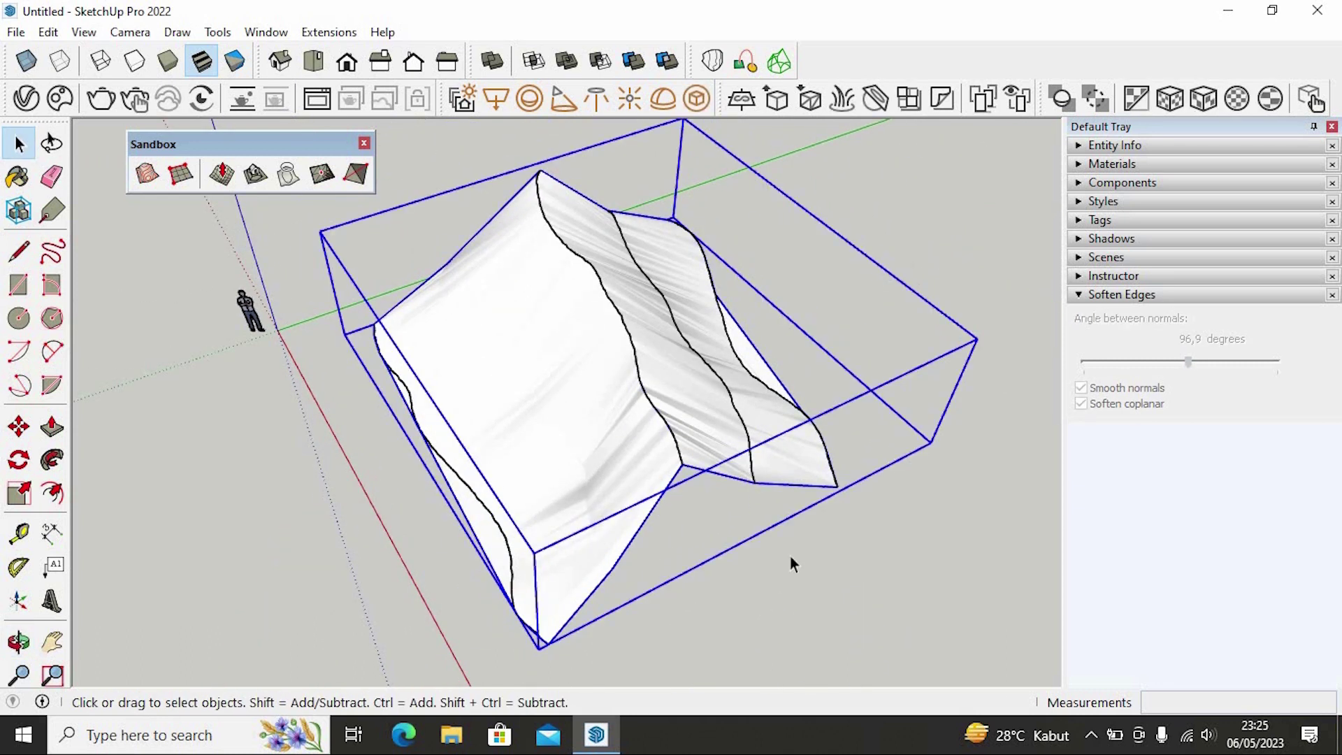
Step: Delete the contour curve running along the terrain's ridge
middle_click_drag(909, 557, 1029, 480)
left_click(1029, 479)
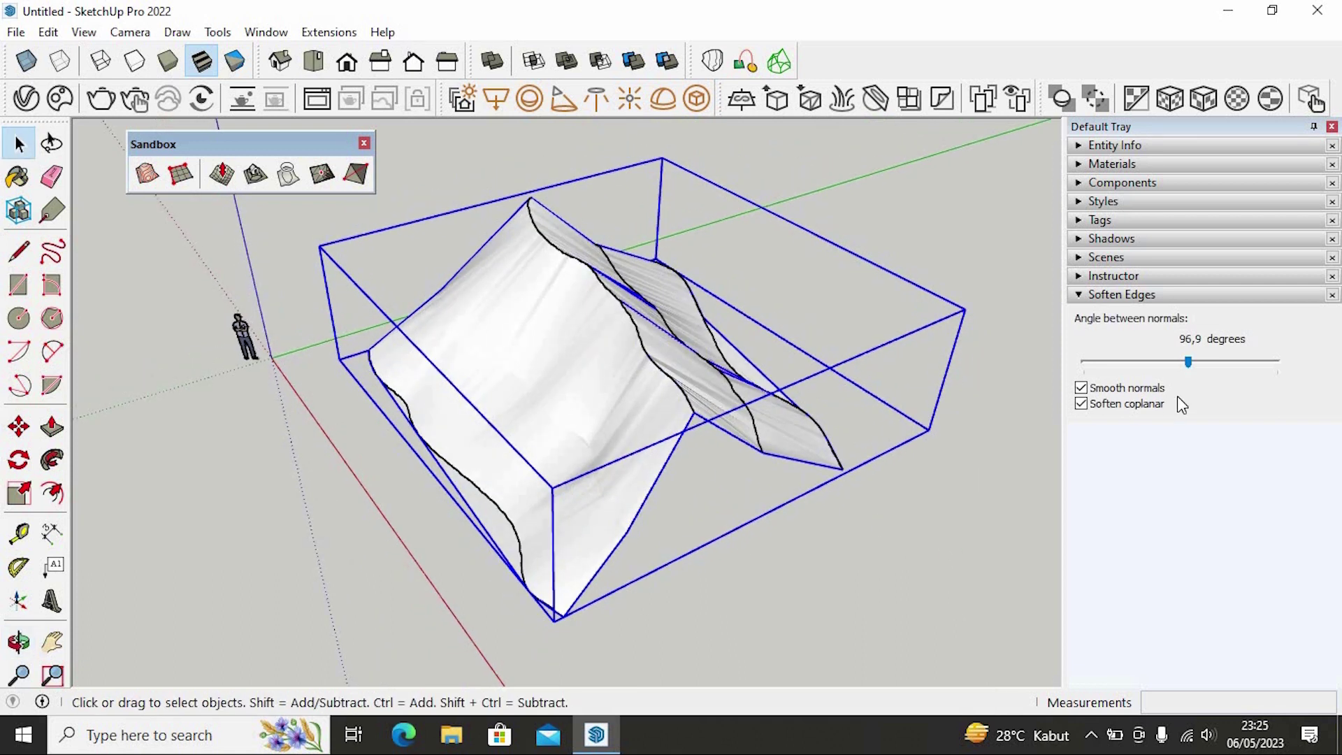
left_click(671, 383)
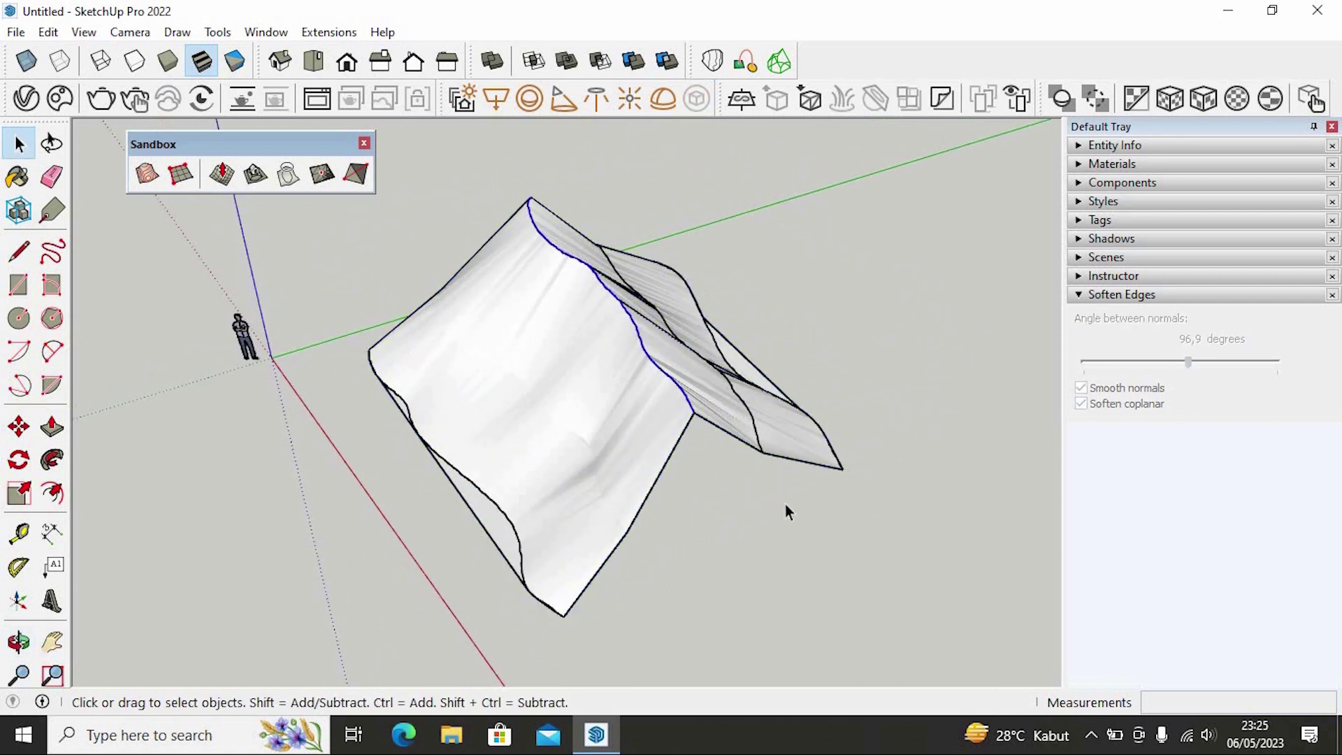
key("Delete")
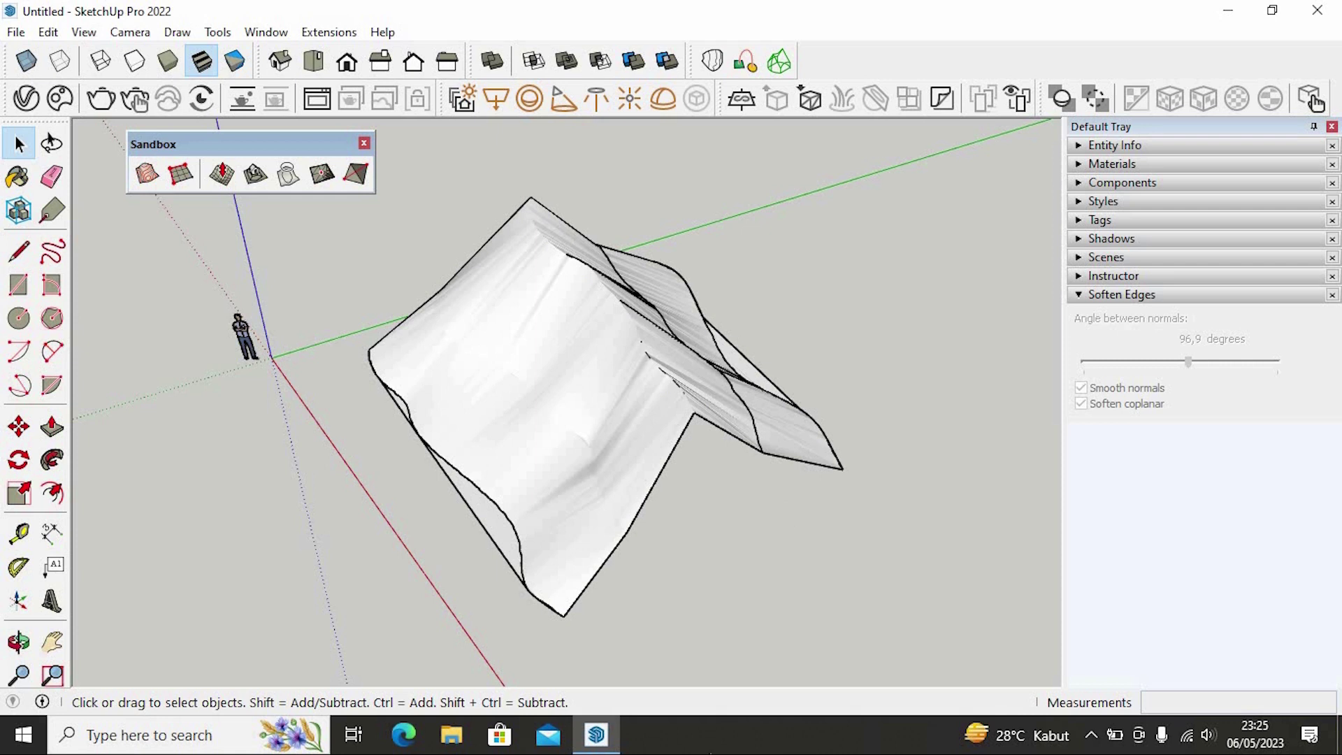
Step: Delete the contour curve crossing the middle of the terrain's rear slope
middle_click_drag(697, 405, 732, 413)
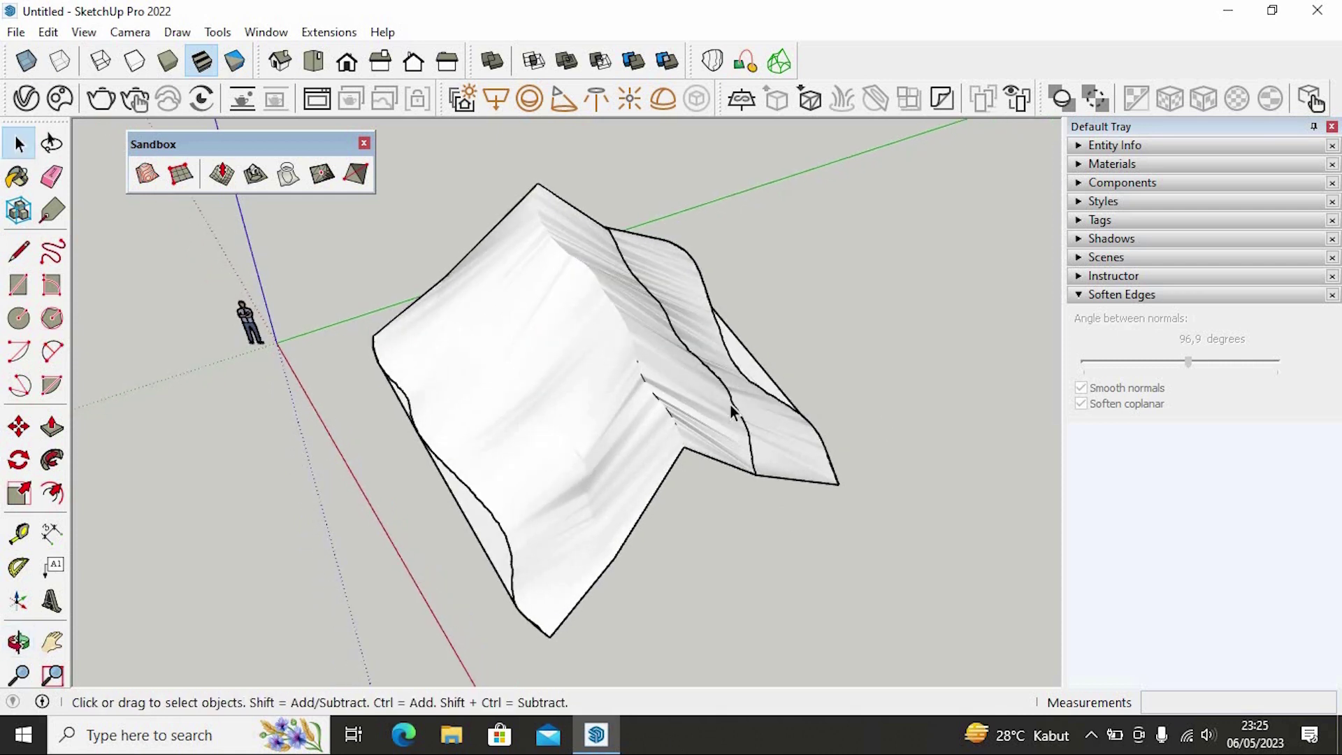
left_click(732, 411)
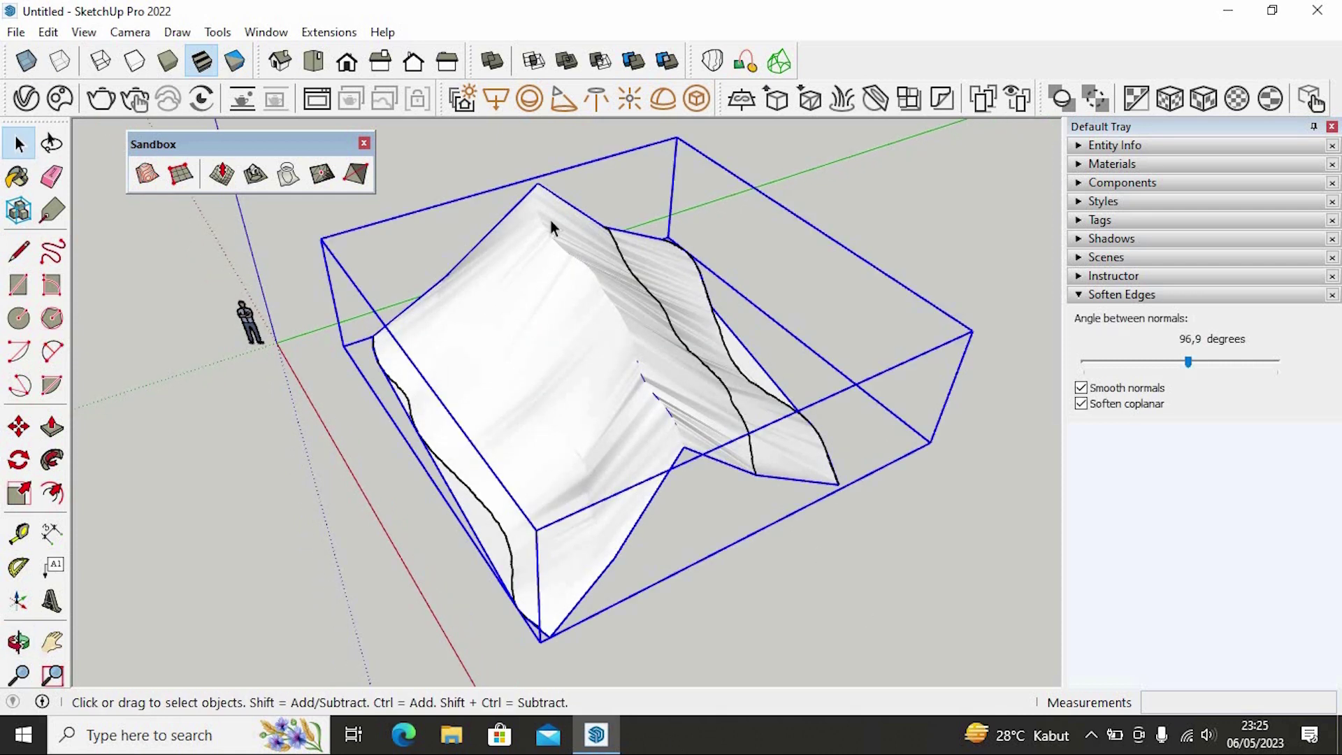
left_click_drag(518, 153, 763, 530)
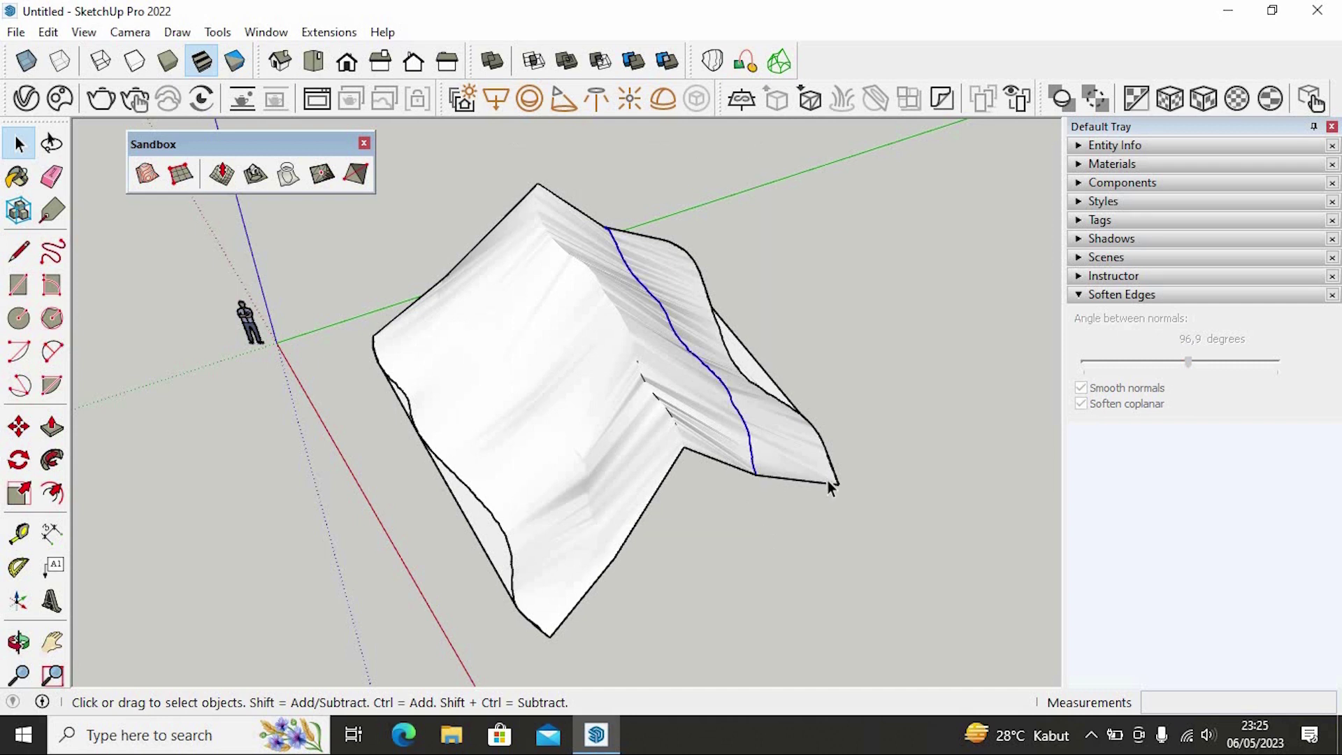
left_click(830, 487)
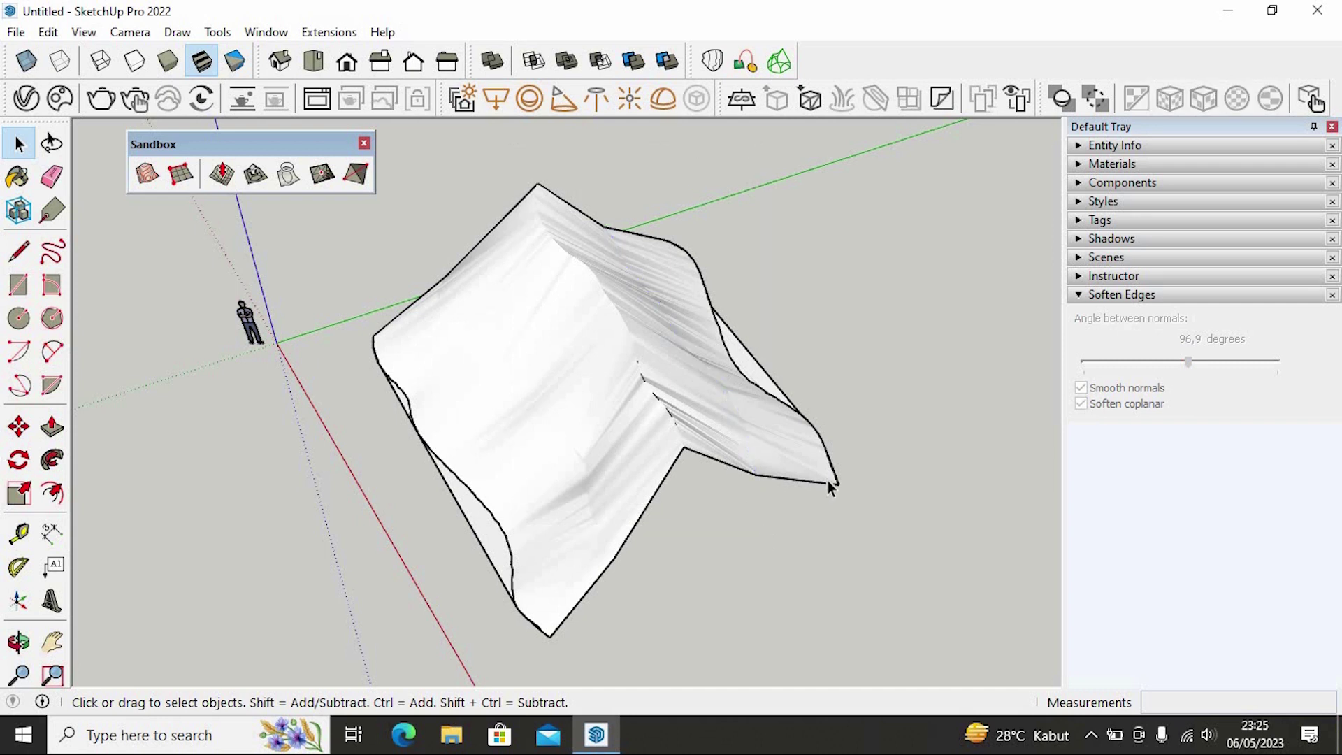
Step: Delete the two remaining contour curves along the terrain's front base and rear edge
left_click(443, 470)
key("Delete")
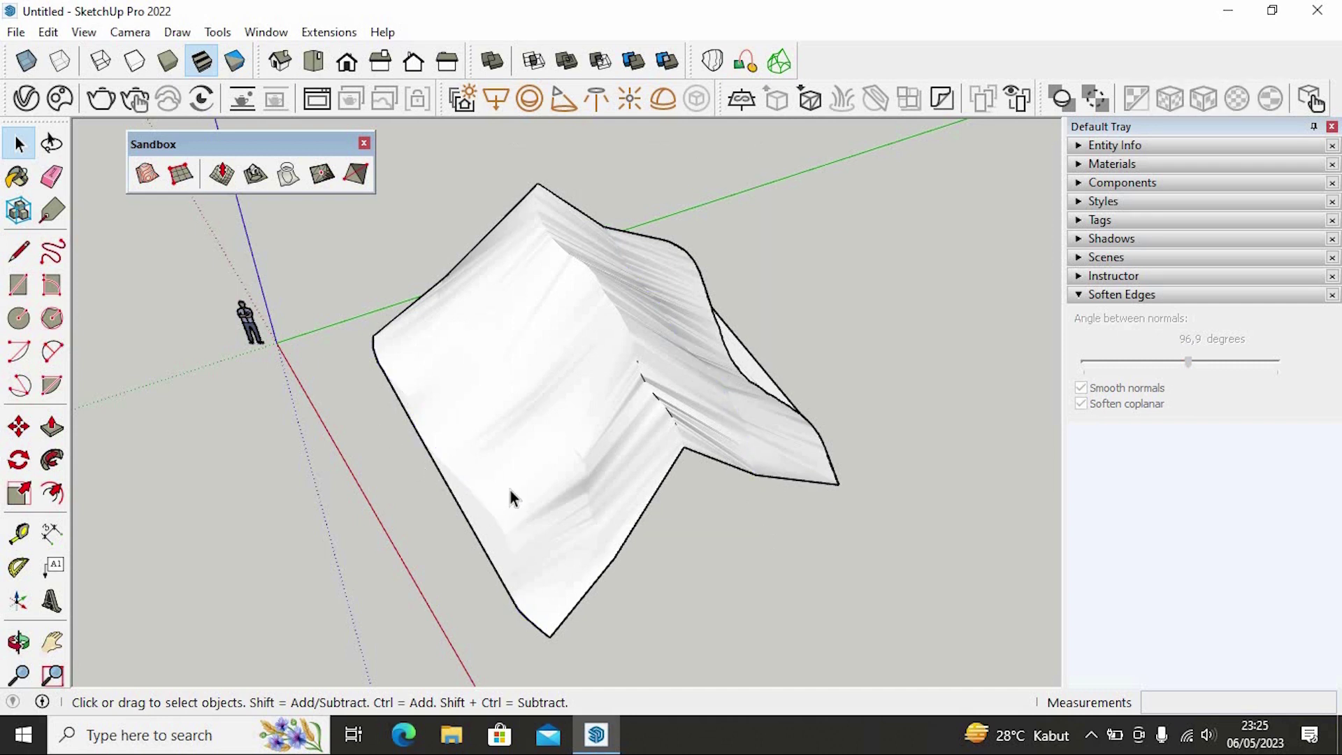
left_click(766, 393)
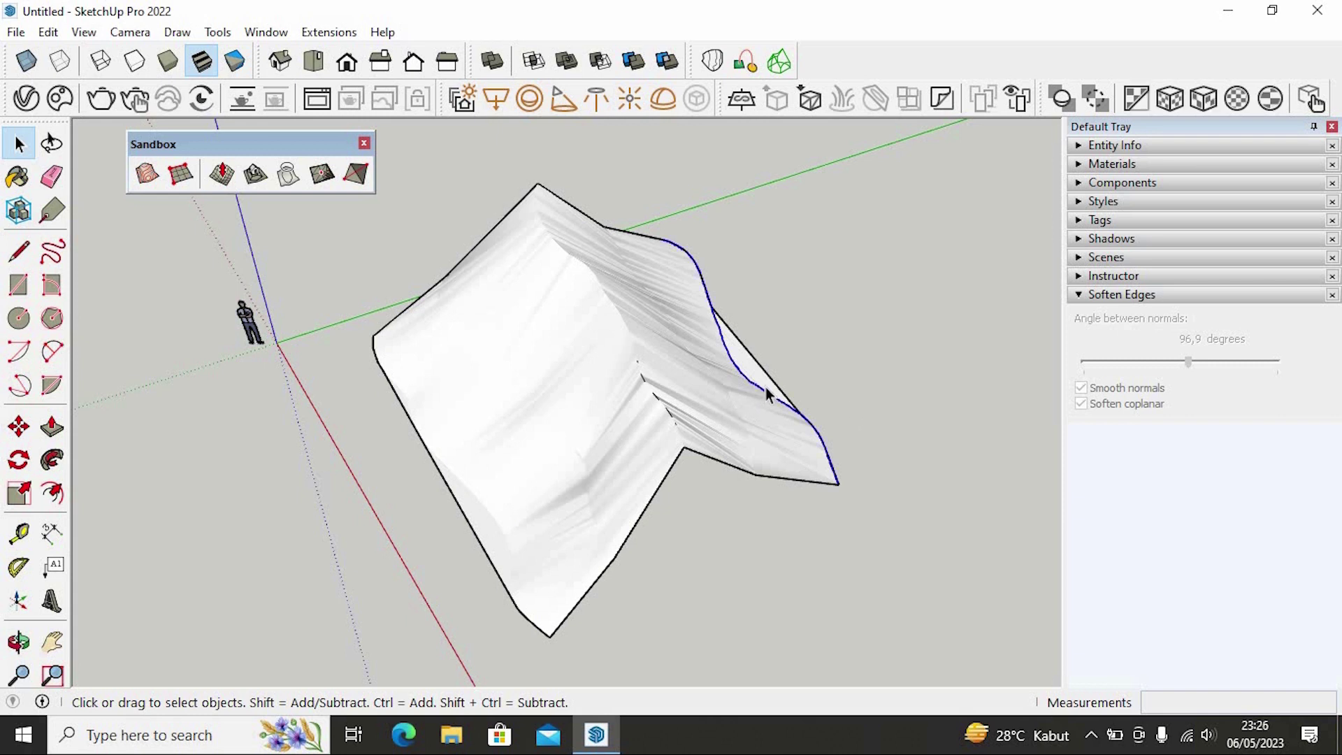
key("Delete")
Step: Set the terrain's edge softening to an angle between normals of 93.2 degrees
key("o")
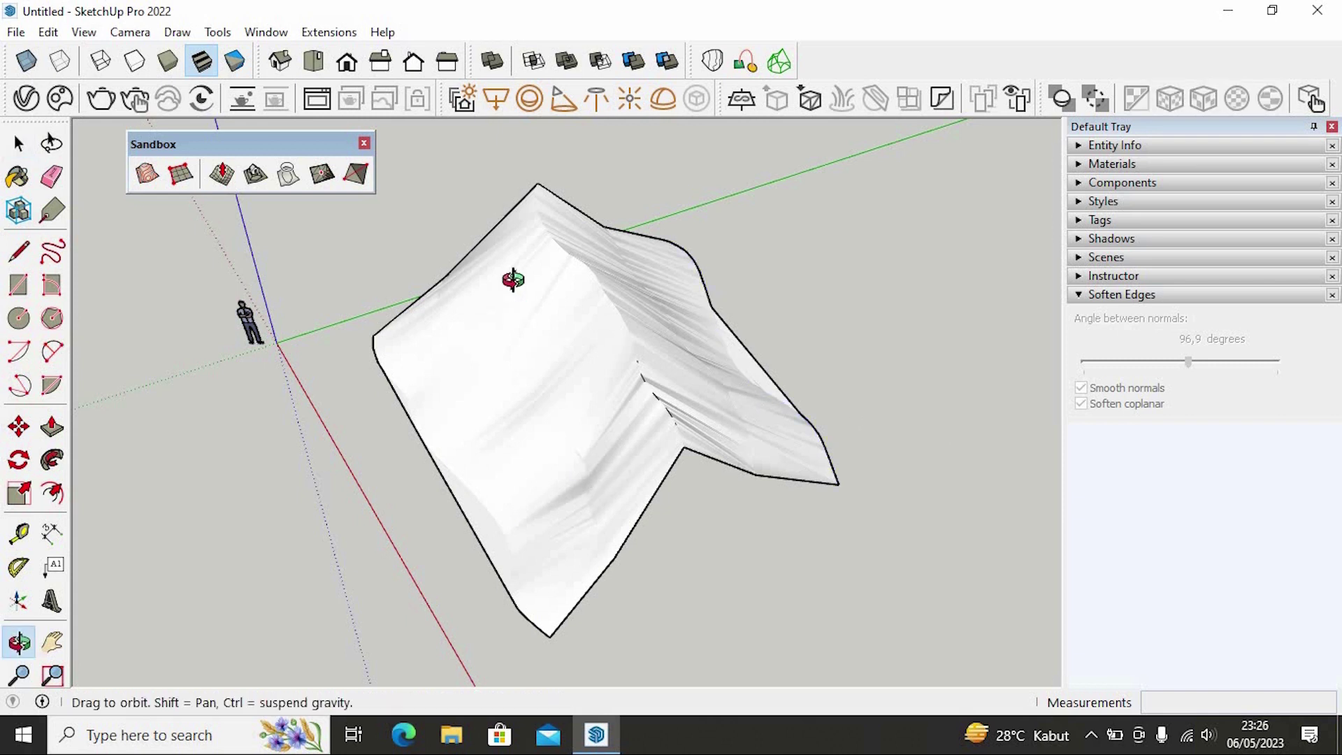
left_click_drag(515, 279, 686, 467)
key("space")
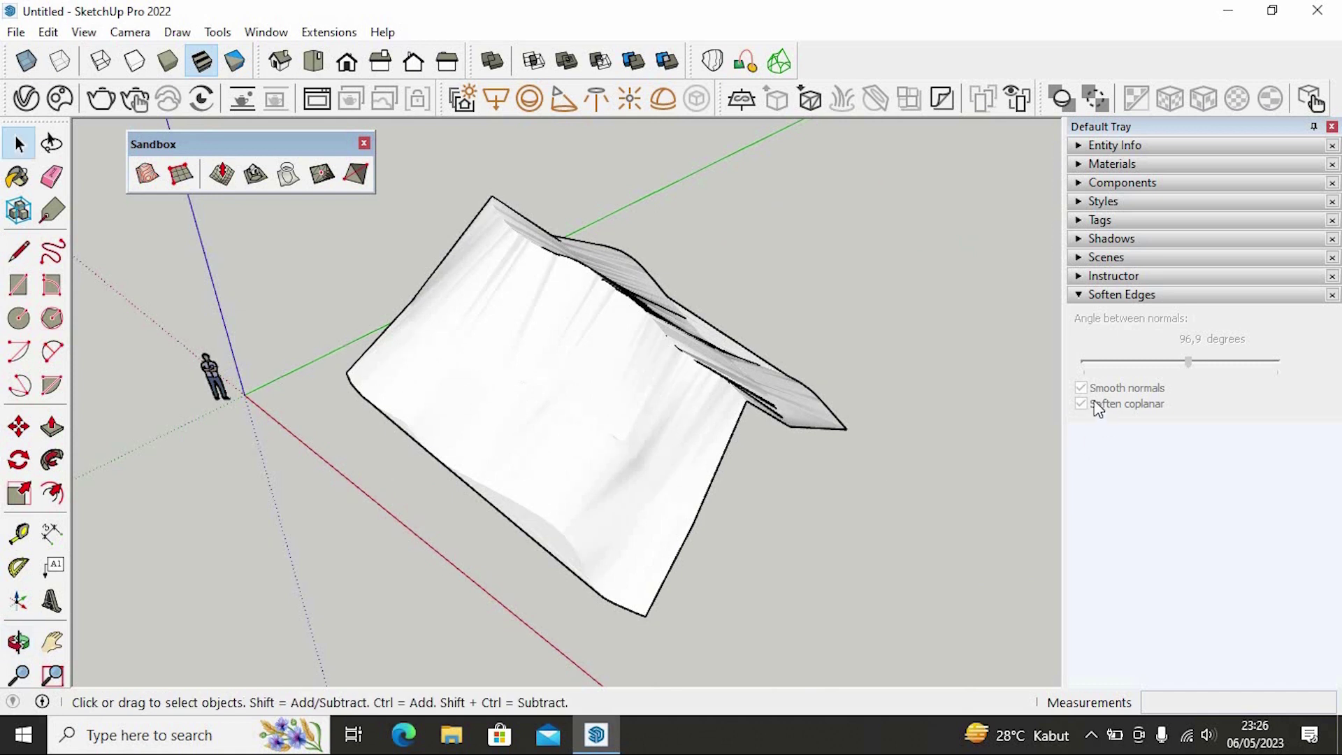
left_click(631, 362)
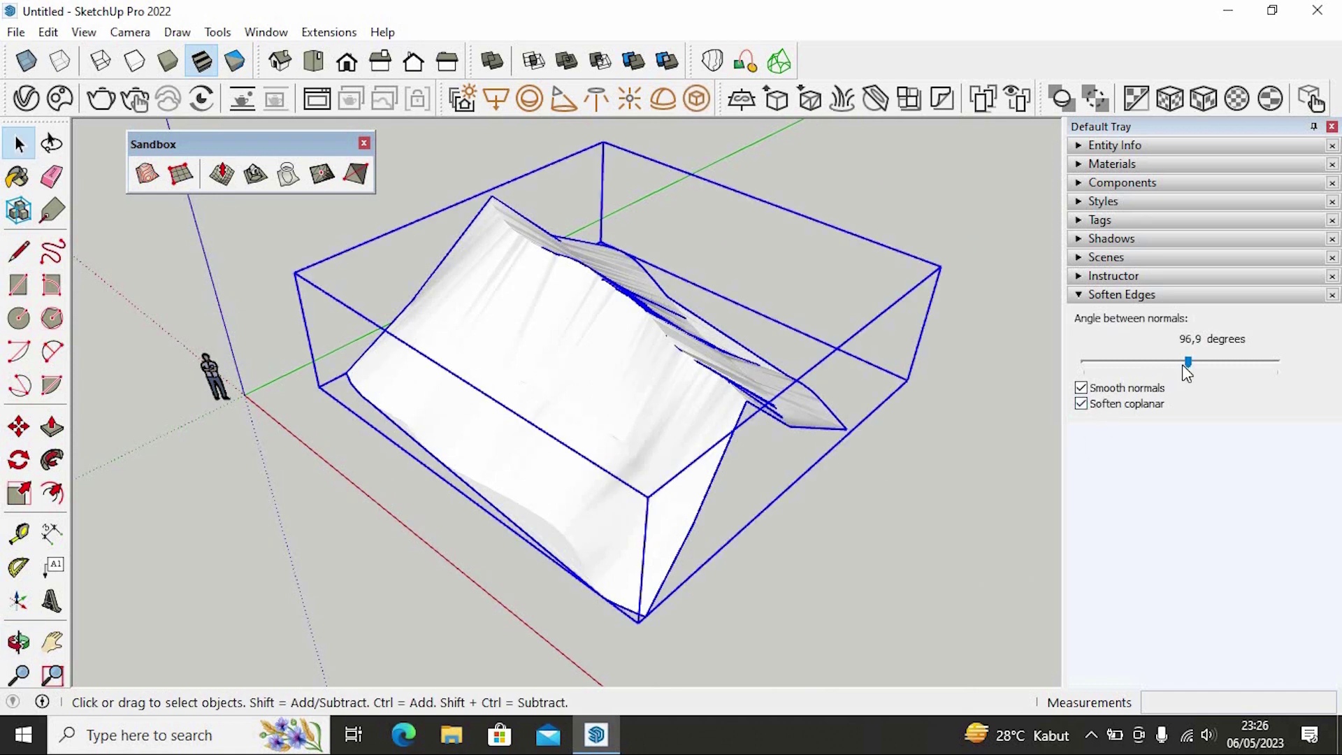
mouse_move(1189, 364)
left_mouse_down()
mouse_move(1245, 371)
mouse_move(1187, 371)
left_mouse_up()
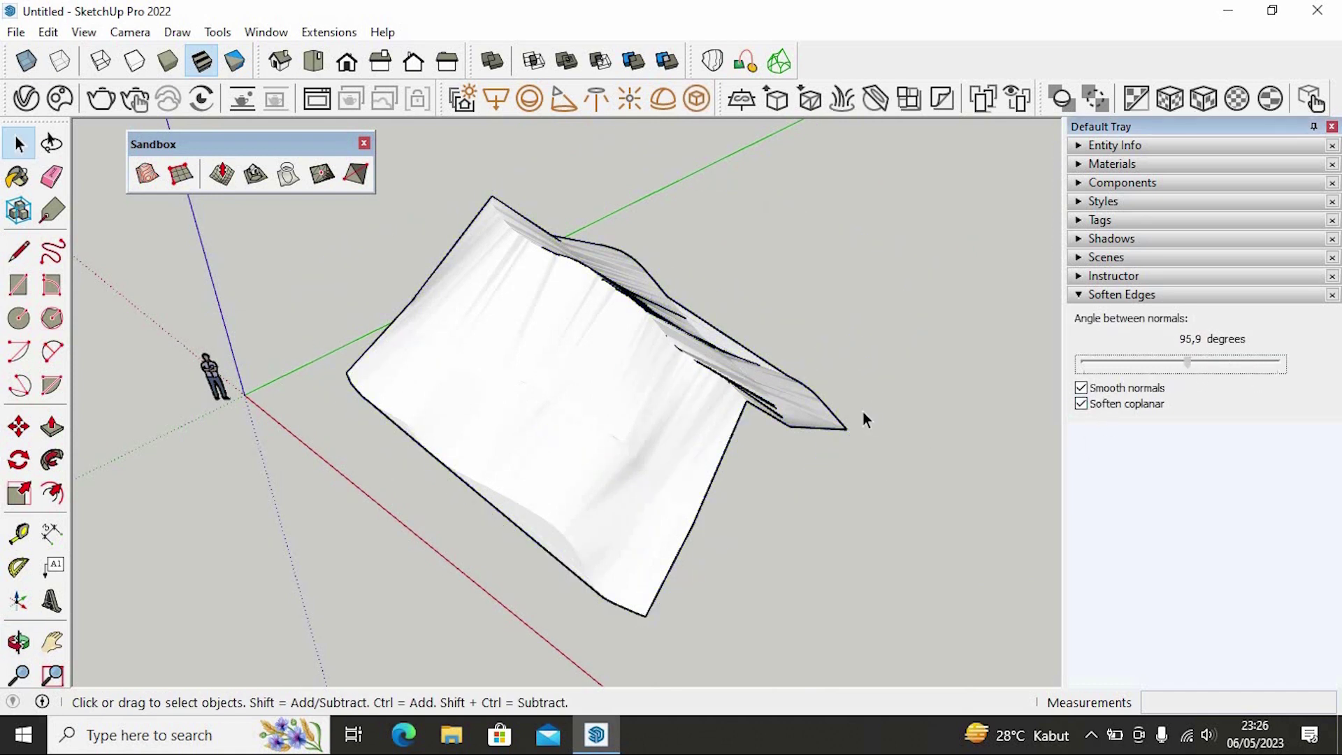
middle_click_drag(863, 419, 663, 436)
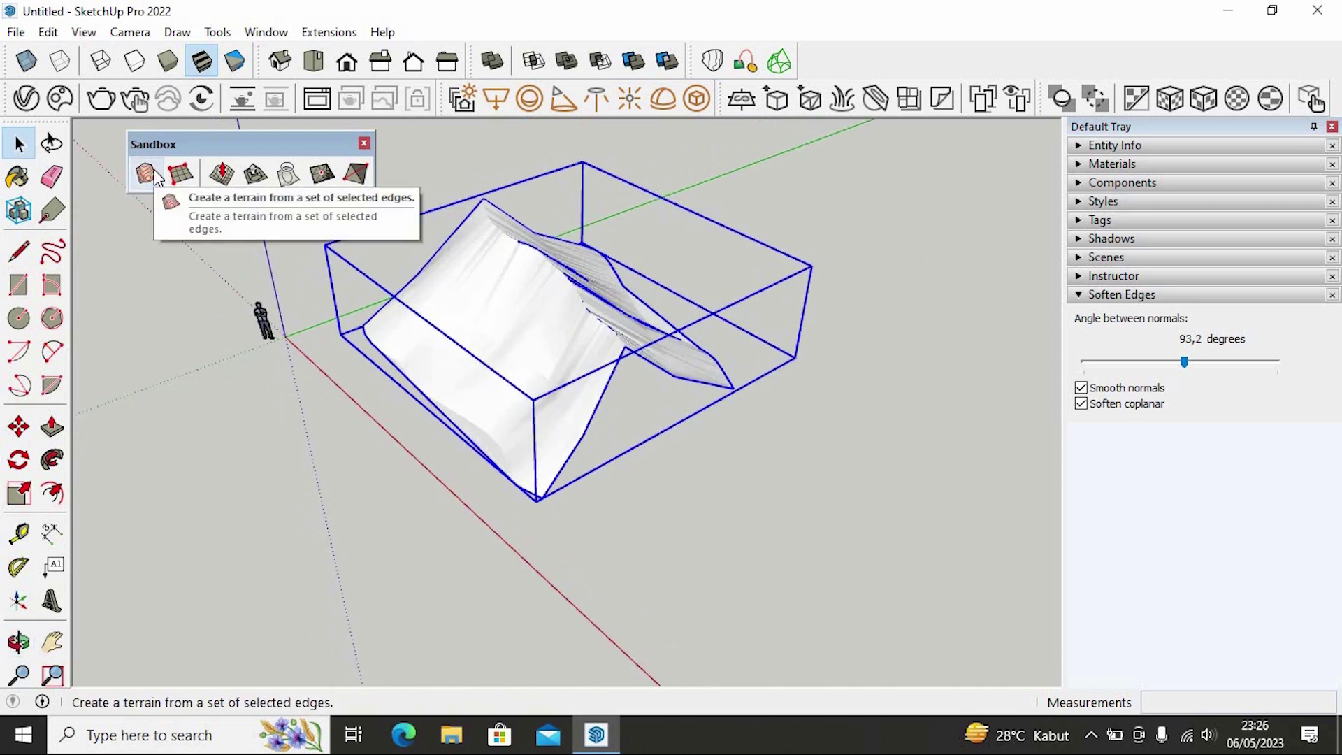
left_click(270, 403)
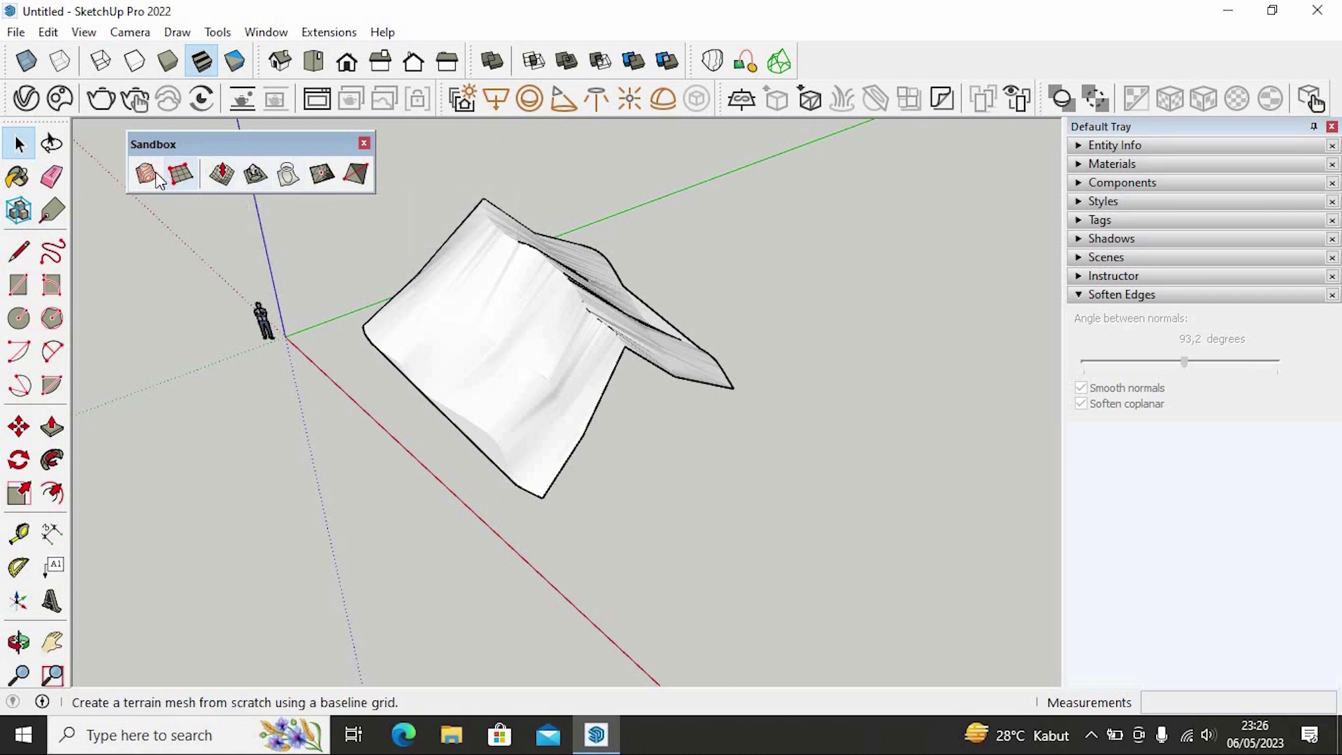
Step: Create a flat Sandbox From Scratch grid behind the terrain with 3000 mm spacing and a second side about 18300 mm long
scroll(103, 292, "down", 2)
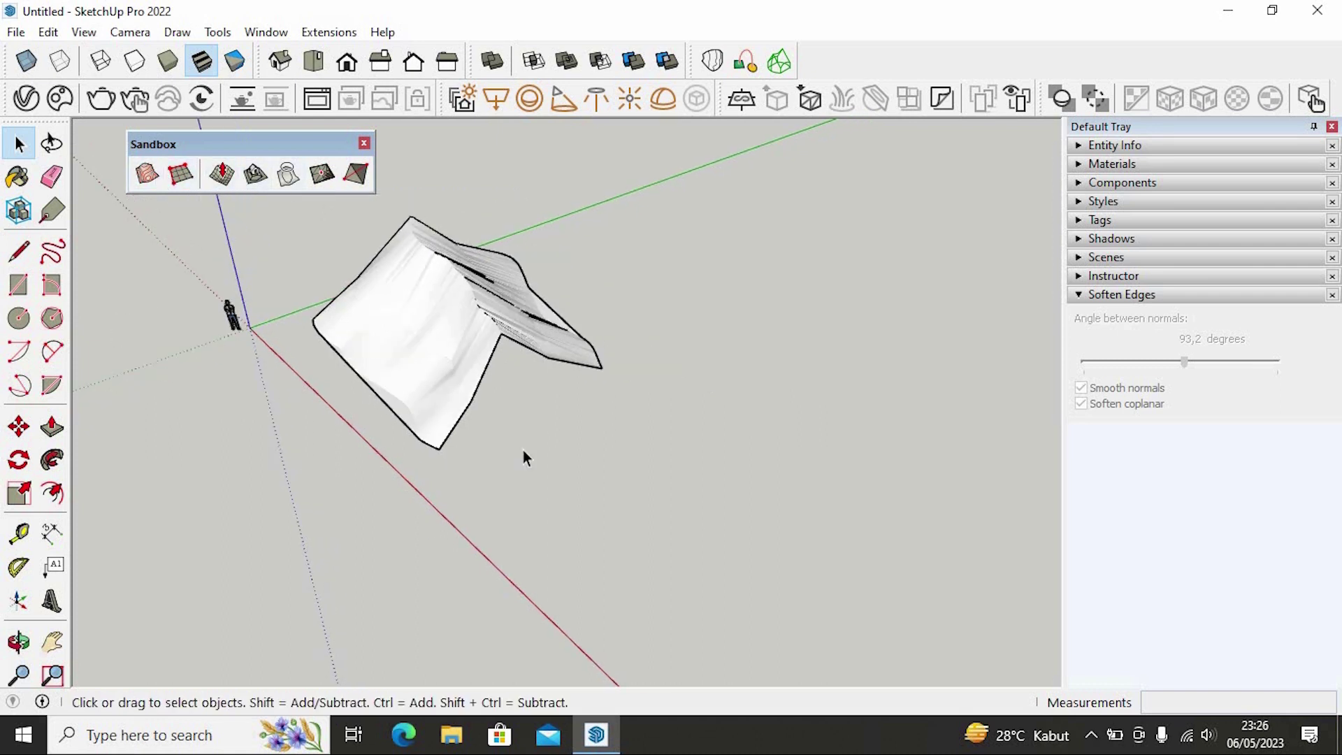
left_click(181, 176)
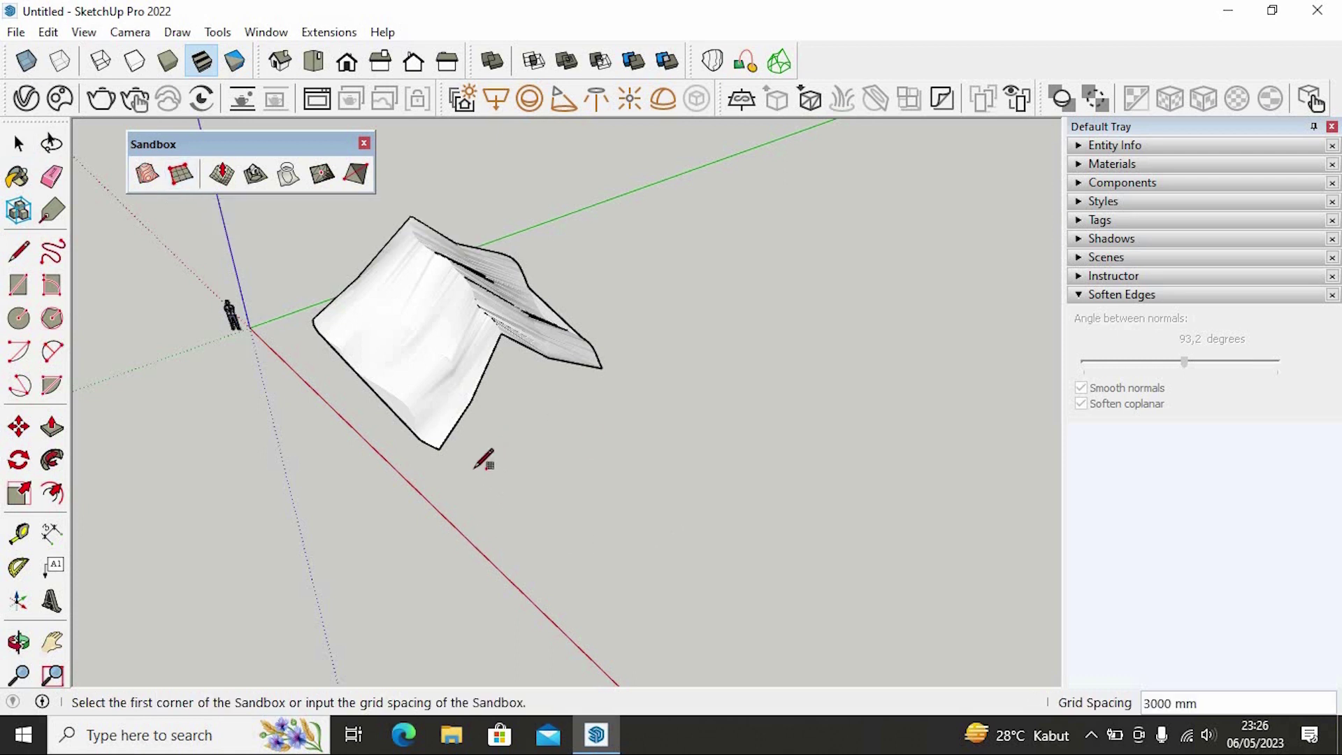
left_click(557, 237)
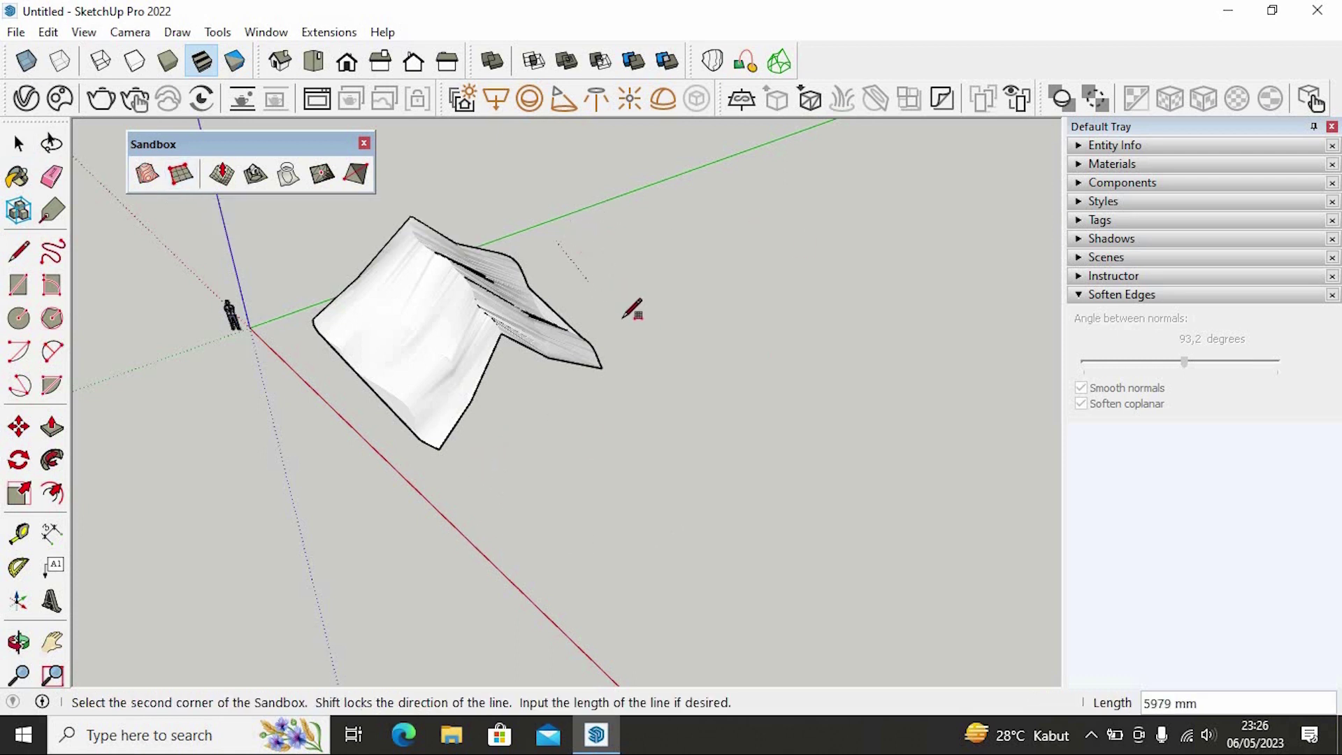
left_click(744, 336)
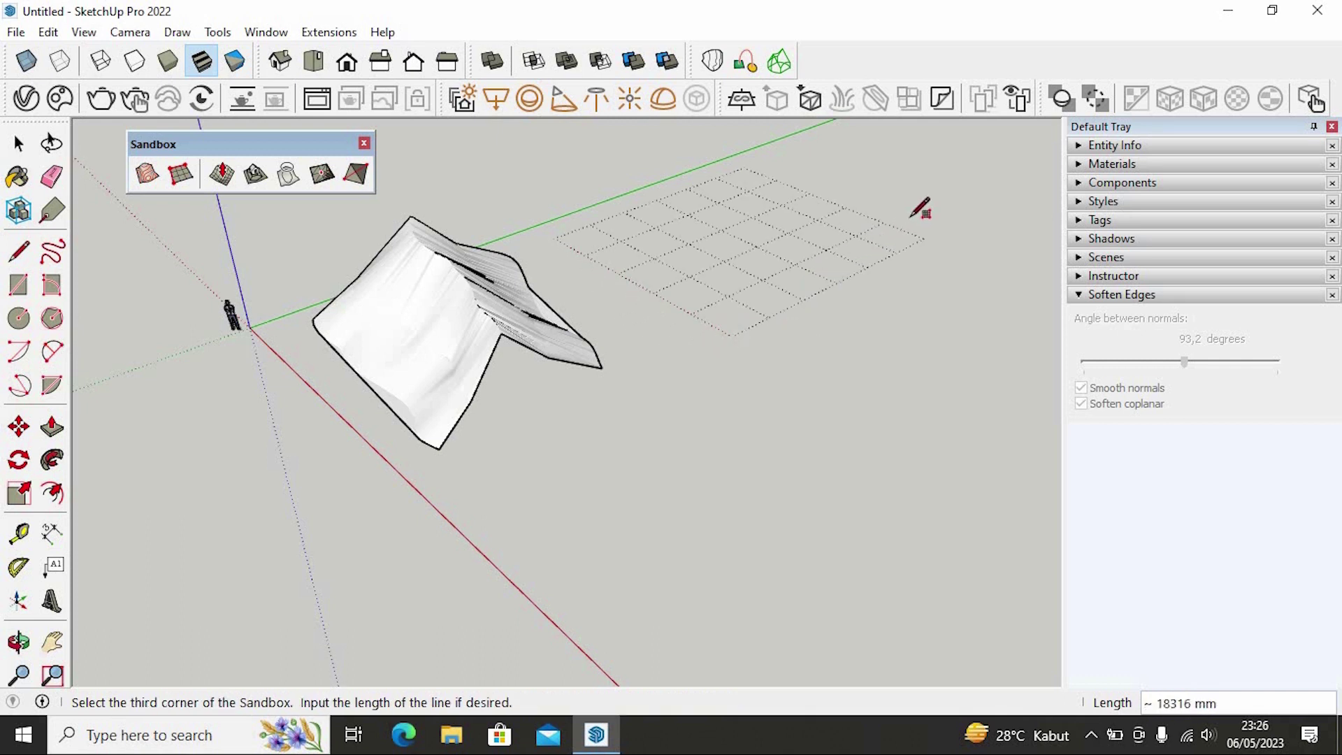
left_click(919, 211)
left_click(17, 145)
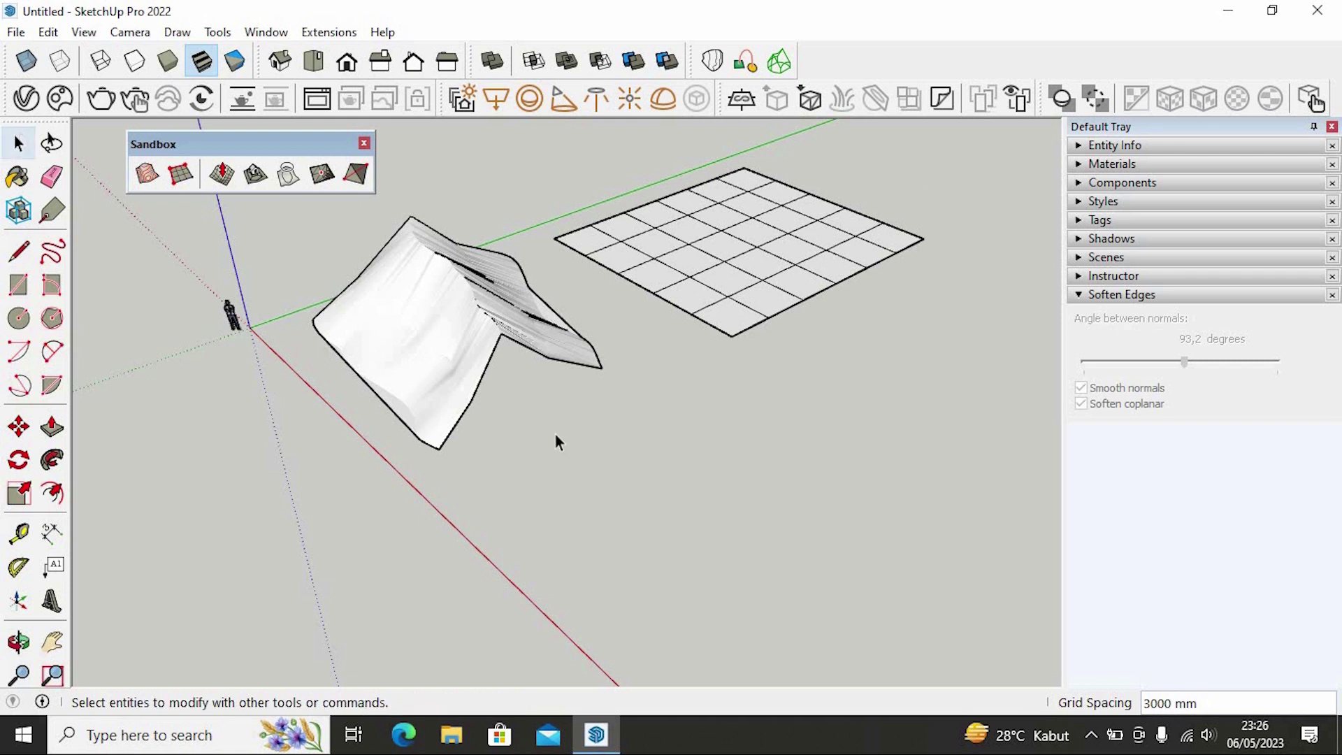
Step: Raise a two-by-two block of faces near the middle of the grid by about 2274 mm with the Smoove tool
left_click(732, 295)
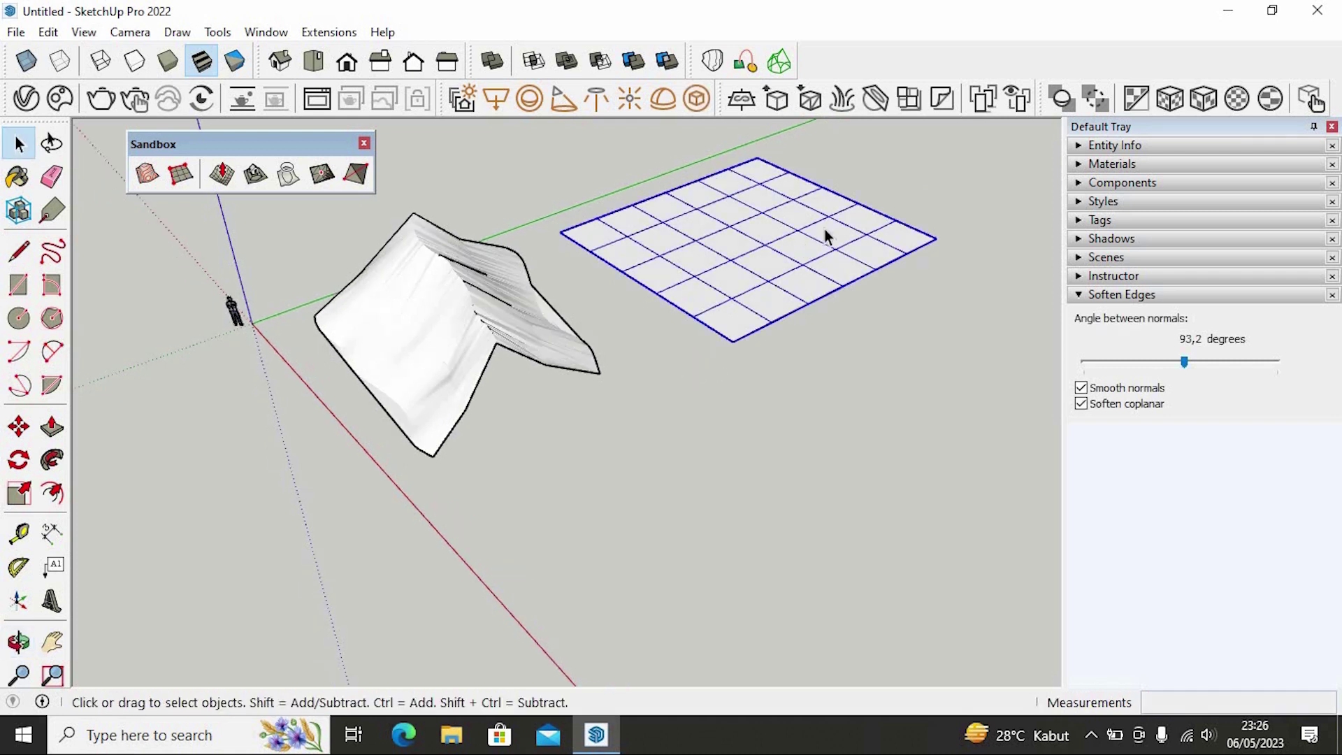
scroll(890, 204, "up", 2)
left_click(693, 397)
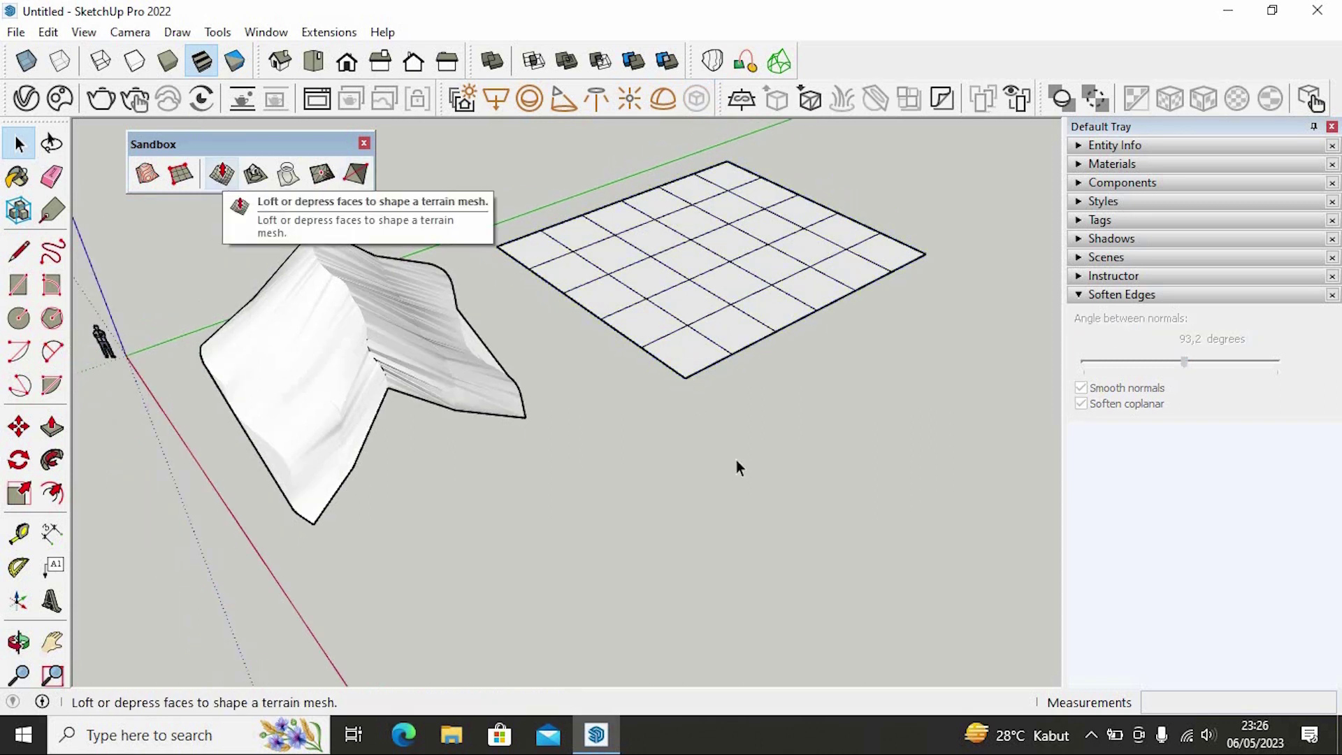
double_click(682, 263)
left_click(681, 261)
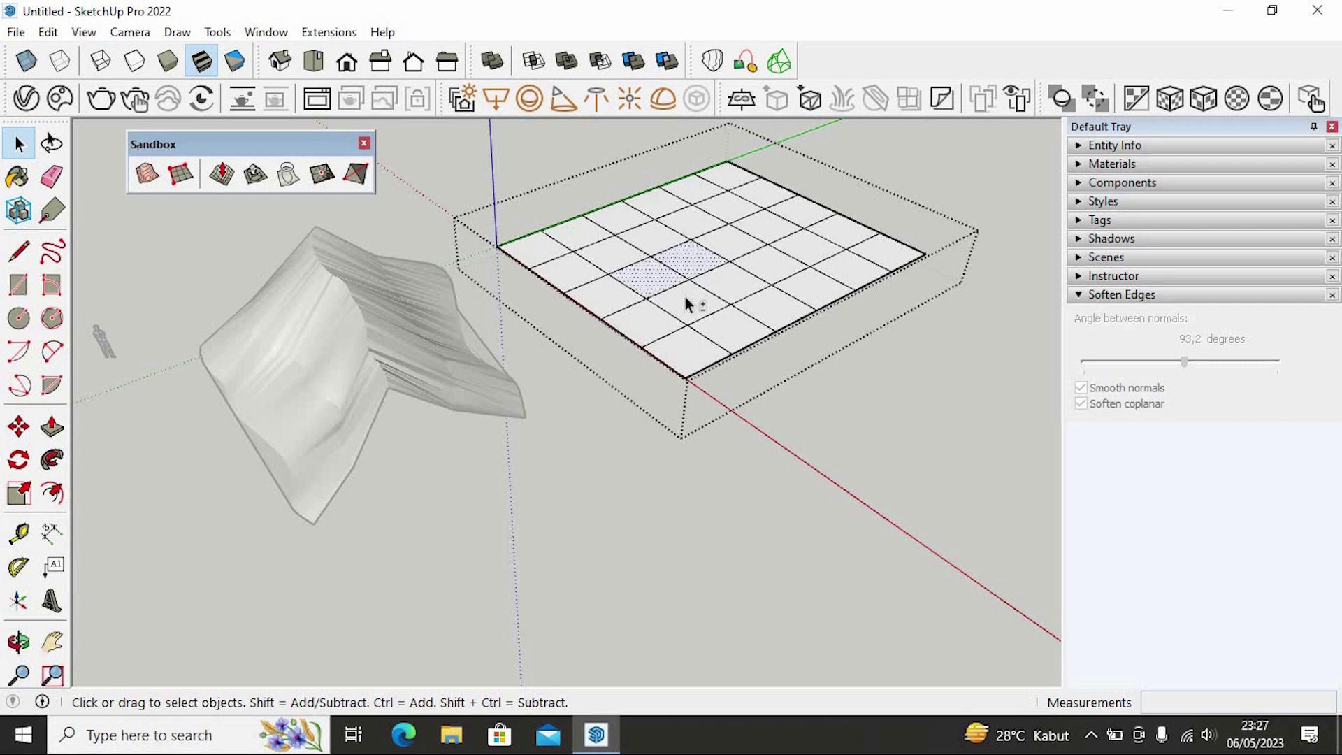
left_click(685, 296, "shift")
left_click(221, 174)
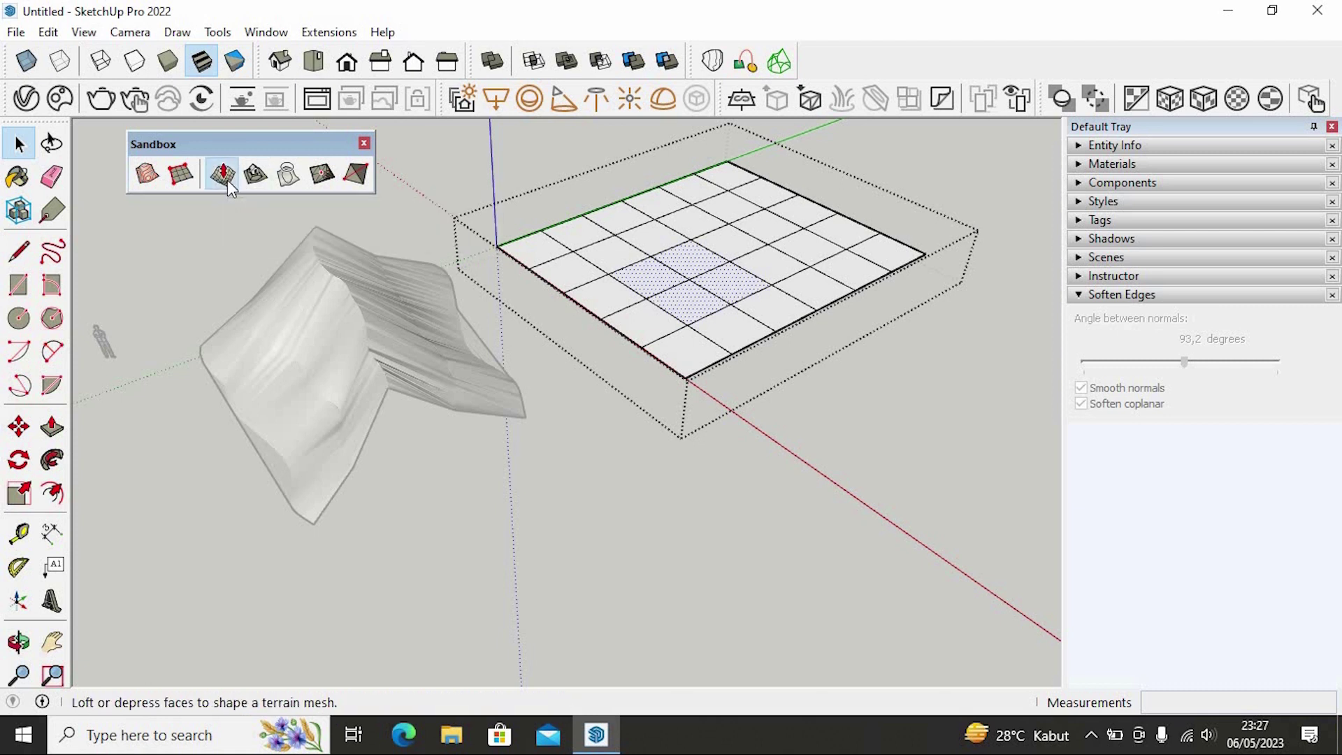
left_click(696, 278)
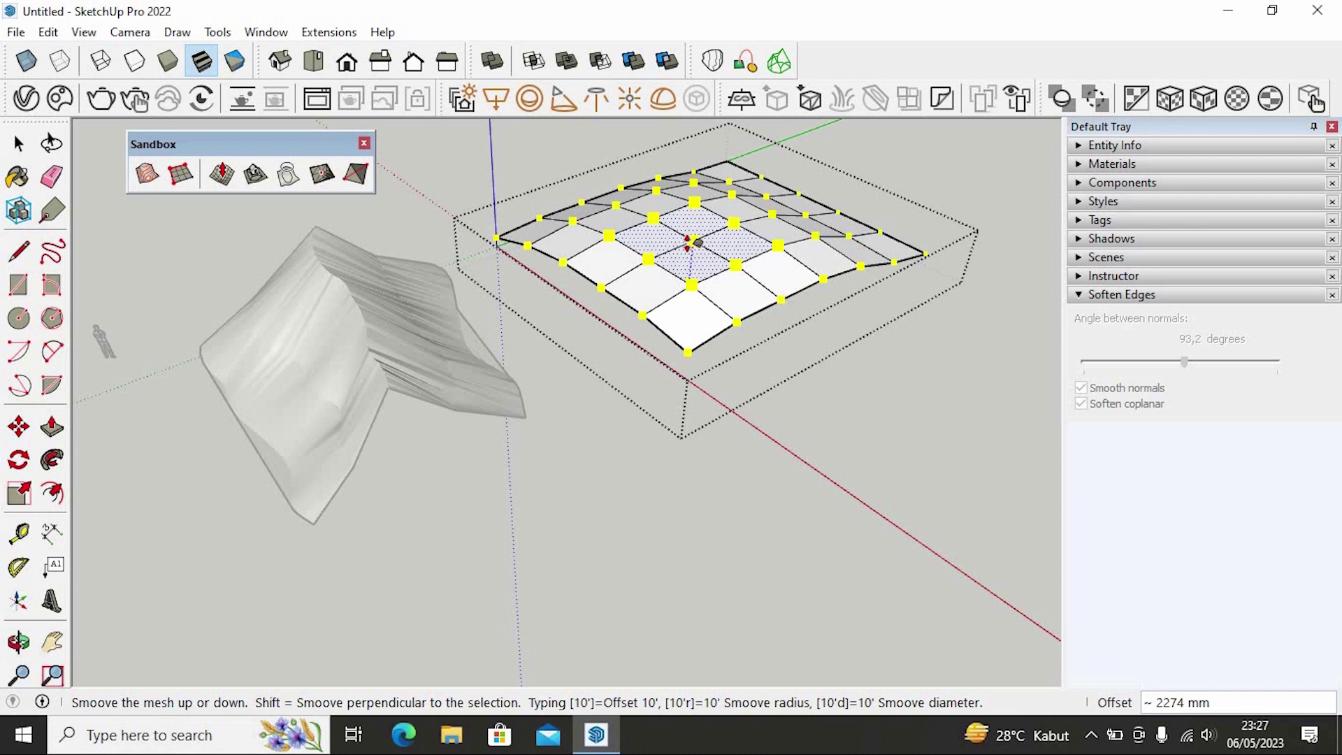
left_click(691, 242)
left_click(23, 152)
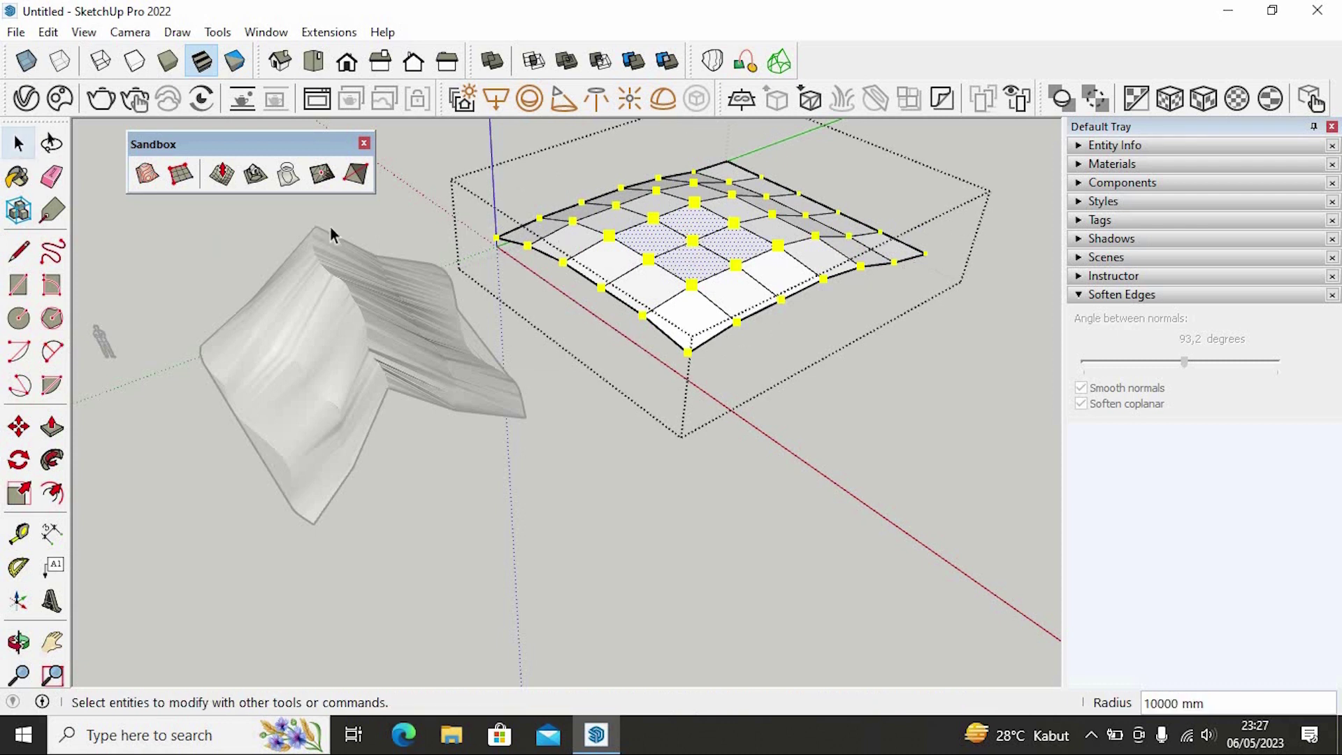
Step: Lower a single face near the grid mesh's far end by about 671 mm with Smoove, and leave the group
left_click(829, 225)
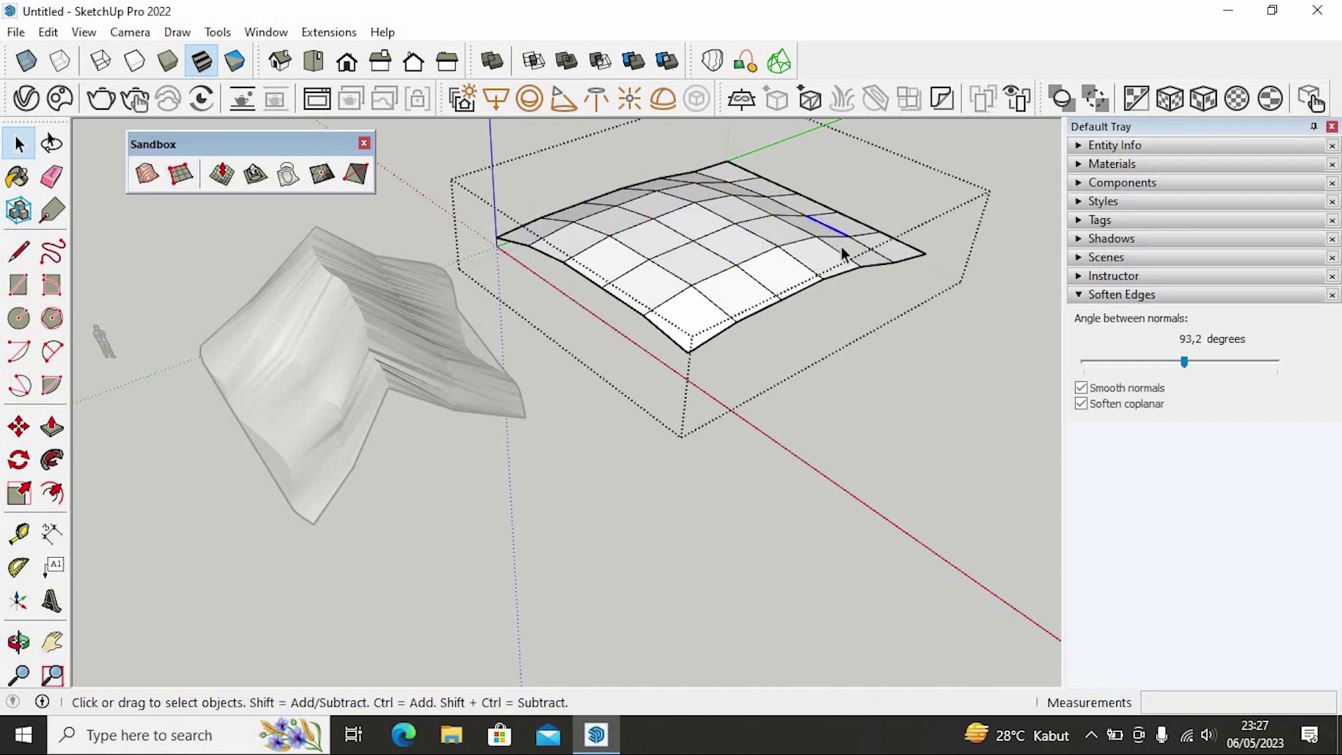
left_click(221, 173)
left_click(867, 274)
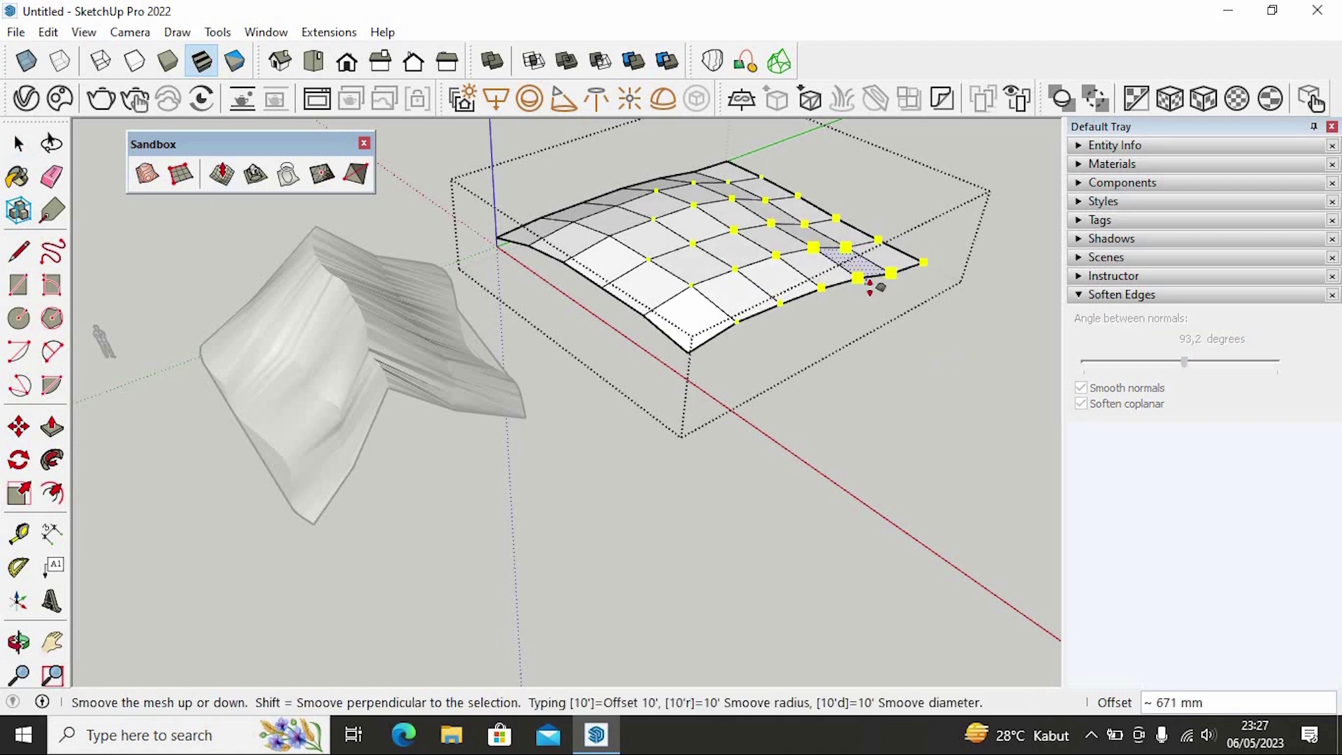
left_click(869, 290)
left_click(19, 143)
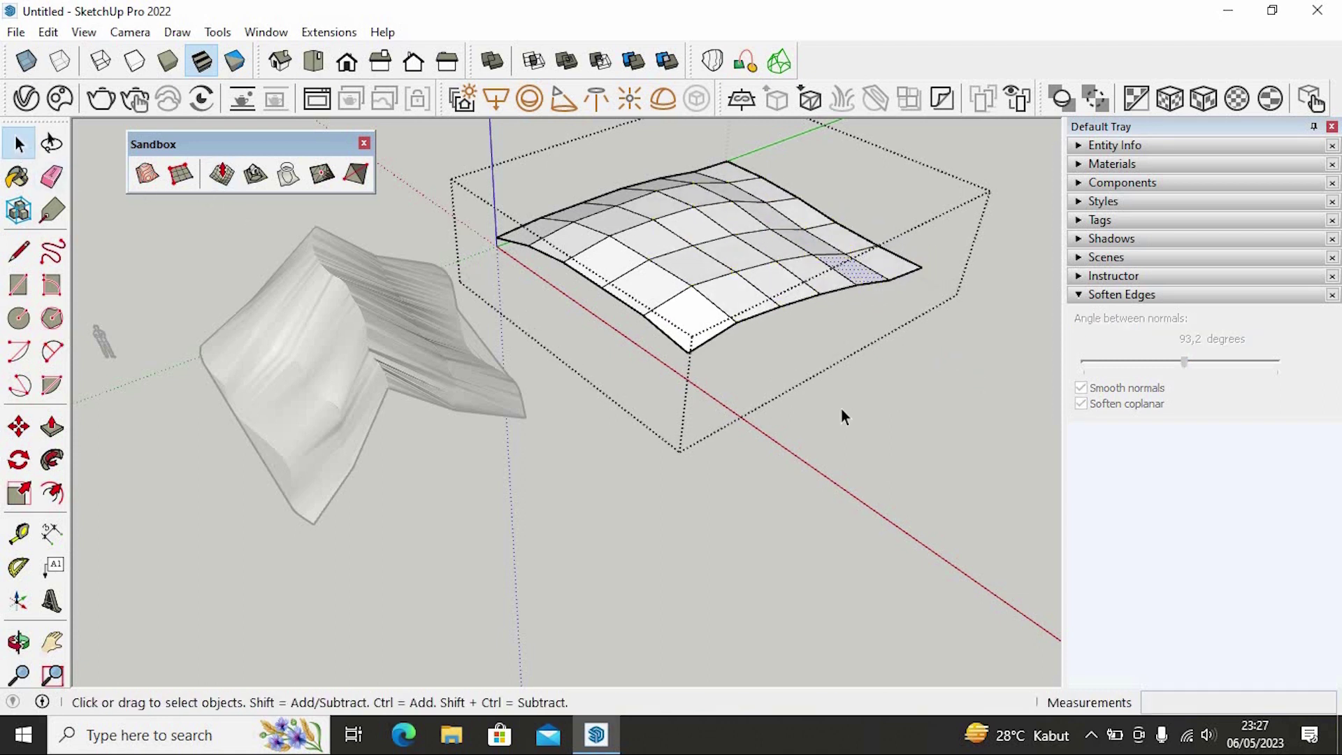
left_click(841, 408)
Step: Examine the sculpted grid mesh beside the contour-based terrain
middle_click_drag(753, 384, 754, 419)
left_click(730, 317)
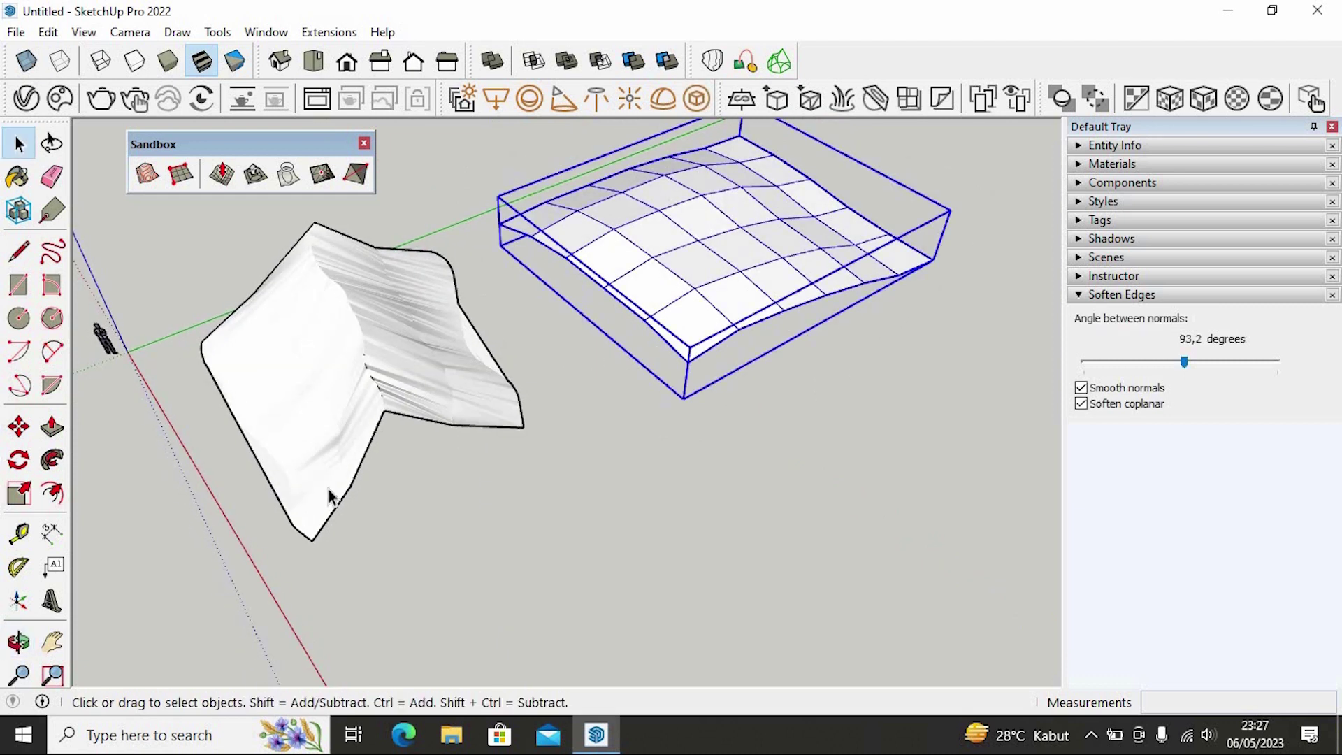
middle_click_drag(623, 357, 703, 311)
scroll(703, 312, "down", 2)
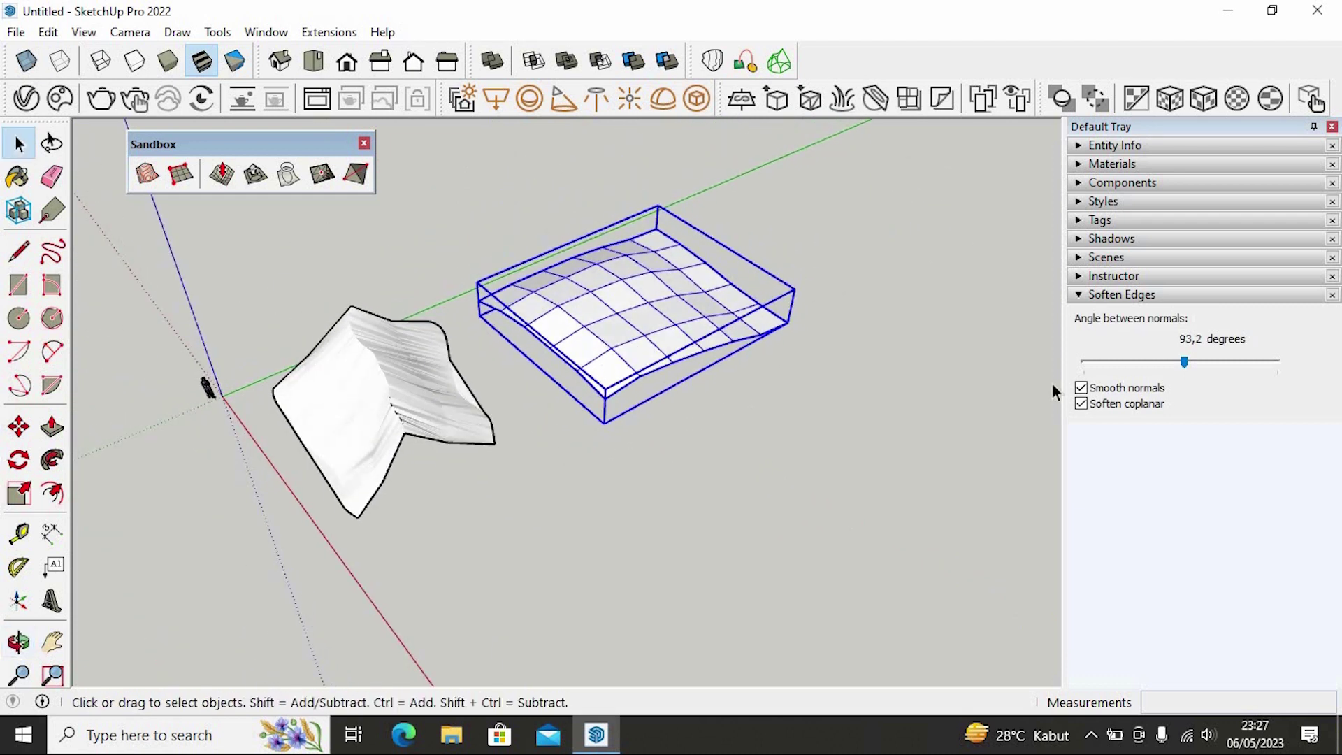
left_click(665, 331, "shift")
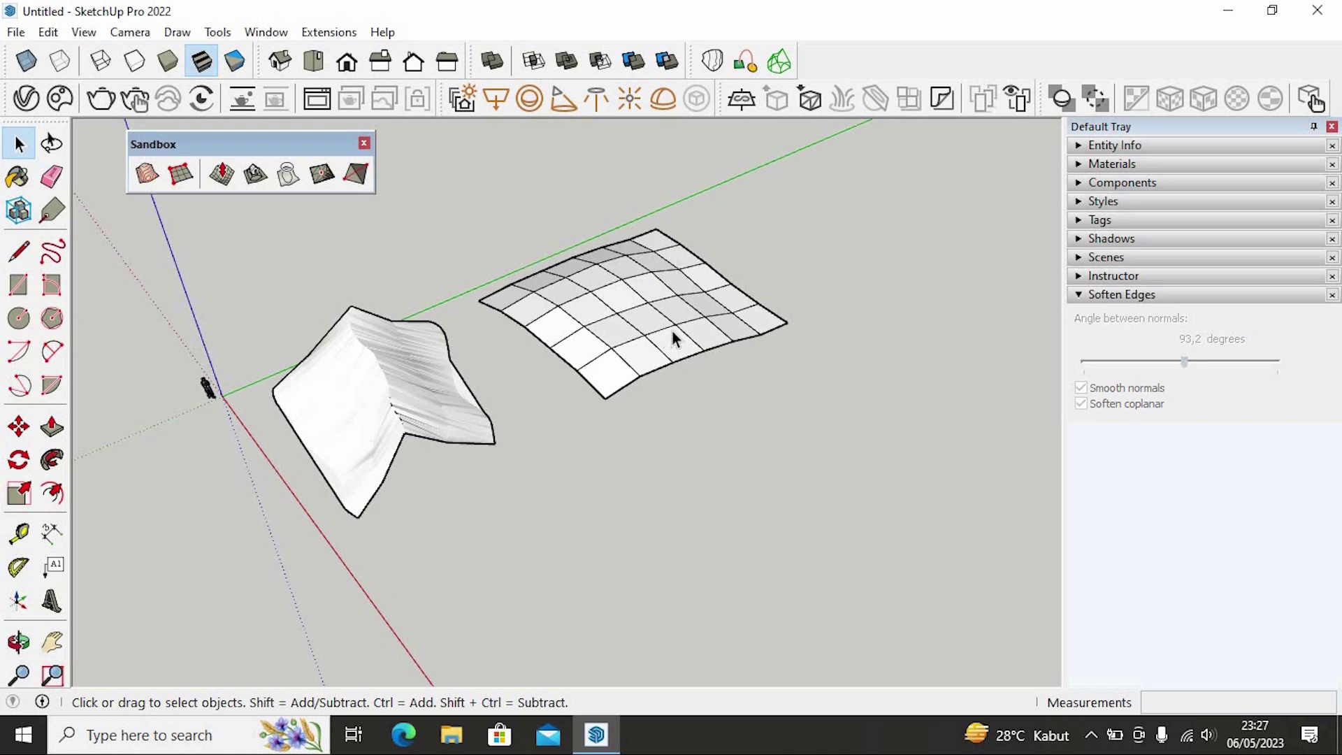
Step: Soften the sculpted grid mesh's edges with an angle between normals of 132.5 degrees, smoothing normals and softening coplanar edges
left_click(672, 331)
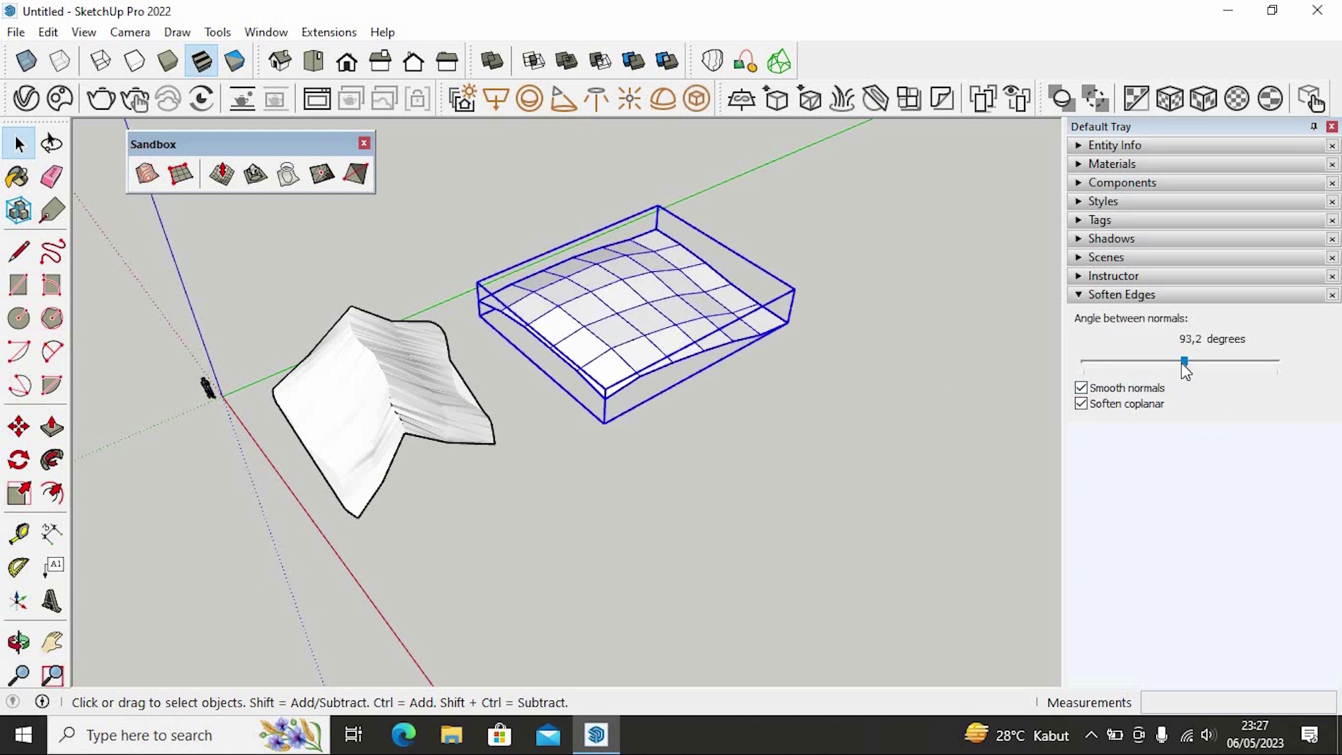
left_click_drag(1184, 362, 1177, 365)
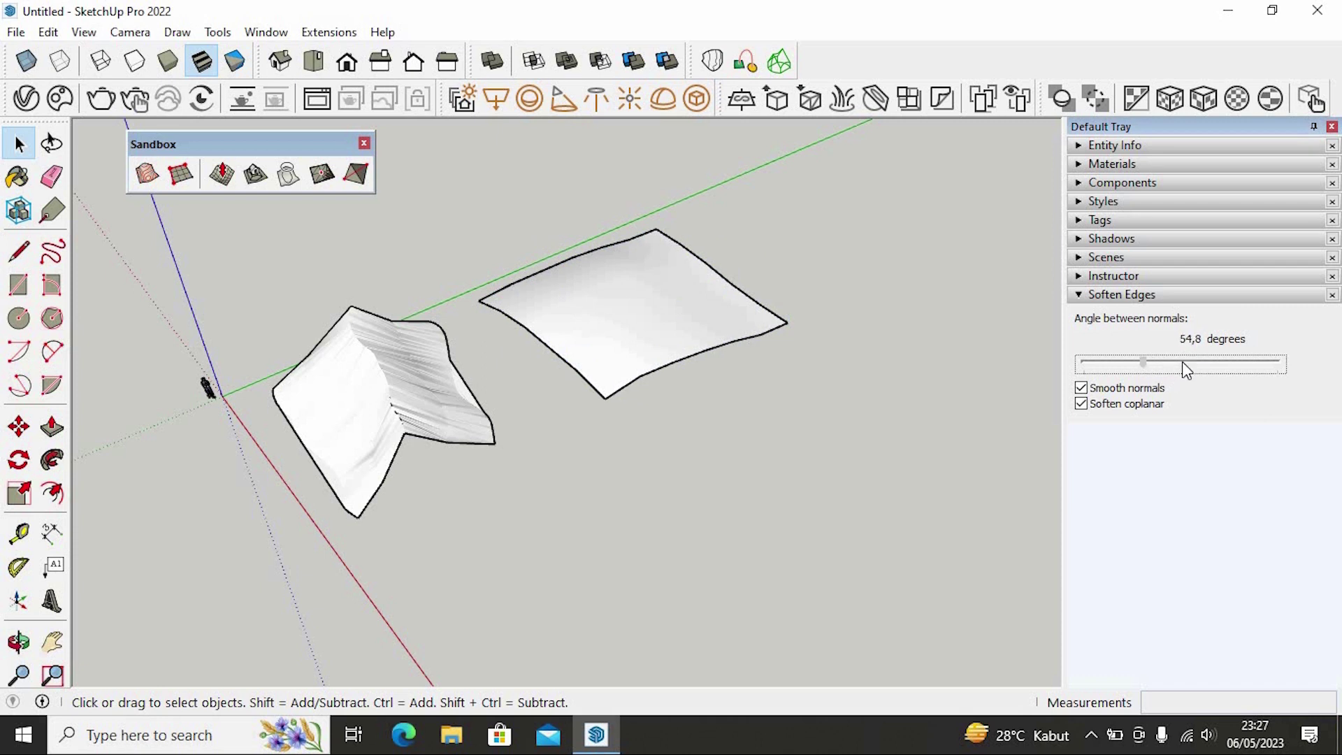
middle_click_drag(664, 453, 675, 392)
left_click(678, 420)
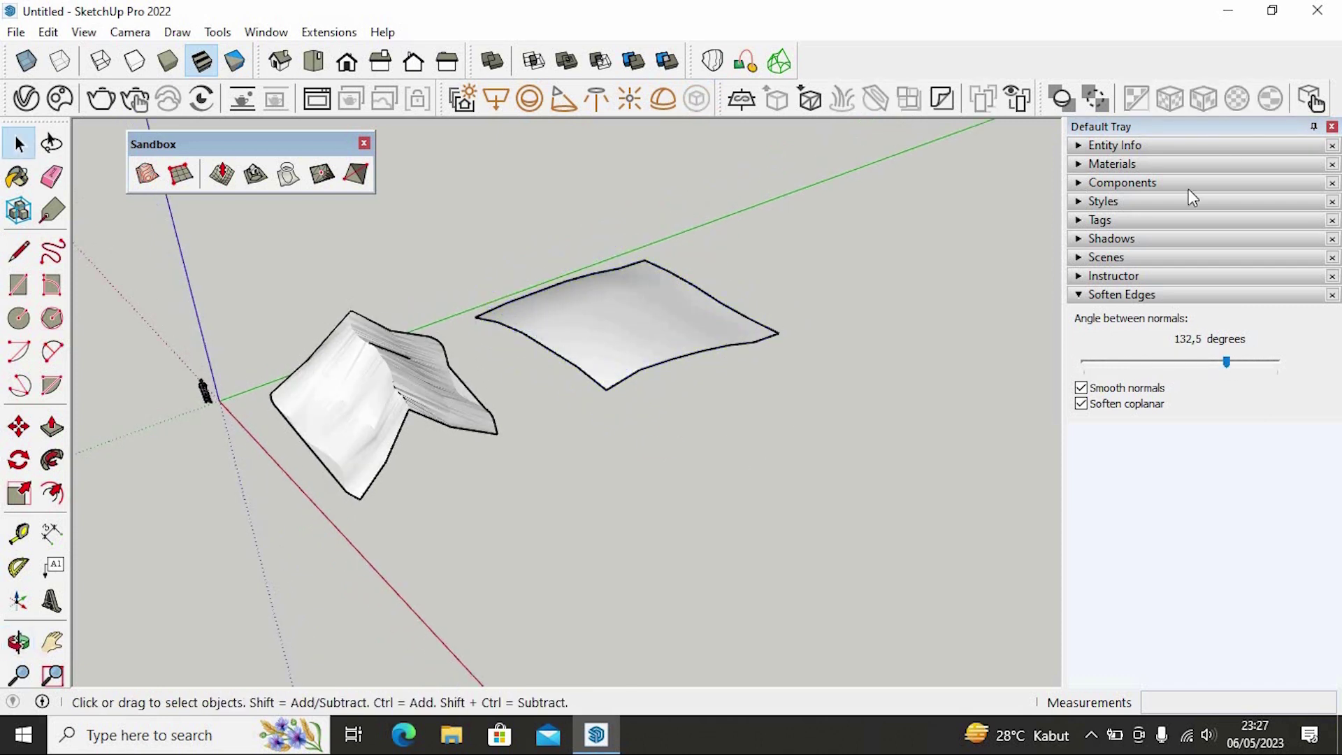
Step: Paint both the grid mesh and the contour-based terrain with Grass Dark Green from the Landscaping, Fencing and Vegetation materials
left_click(1079, 164)
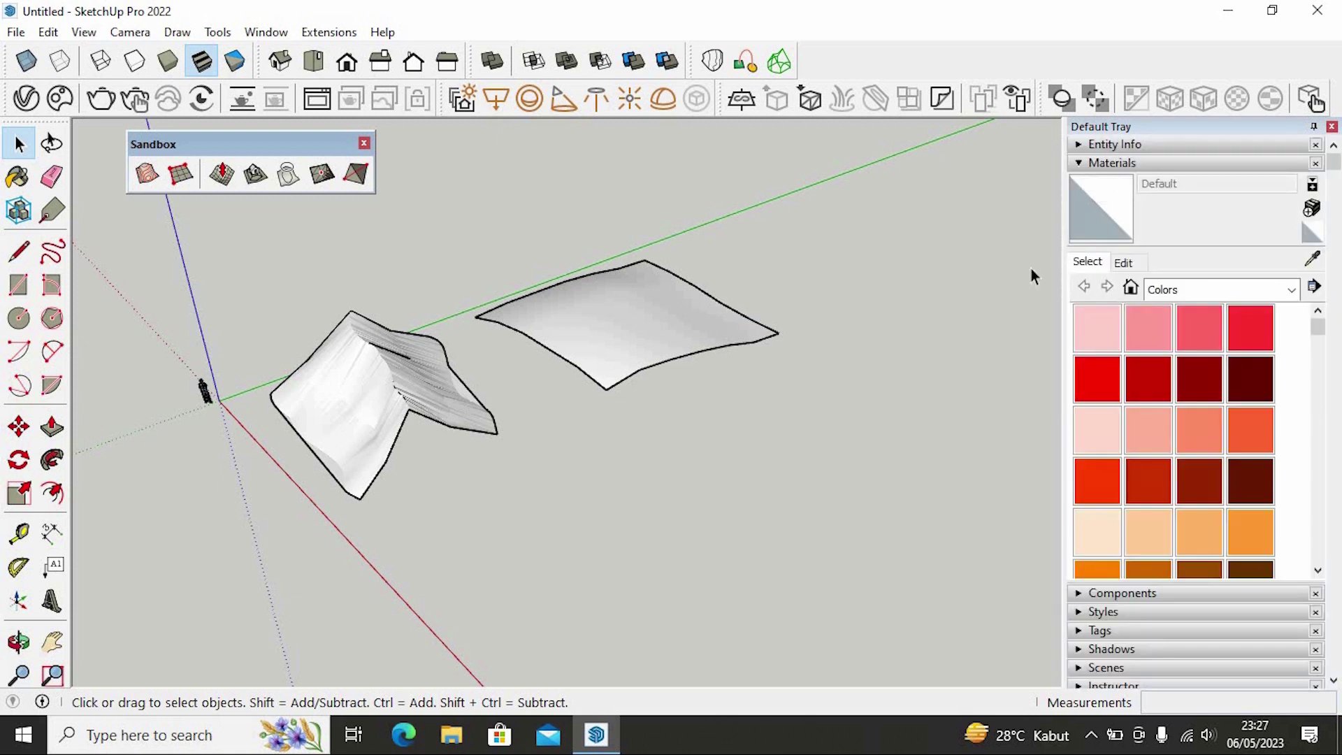
left_click(1199, 297)
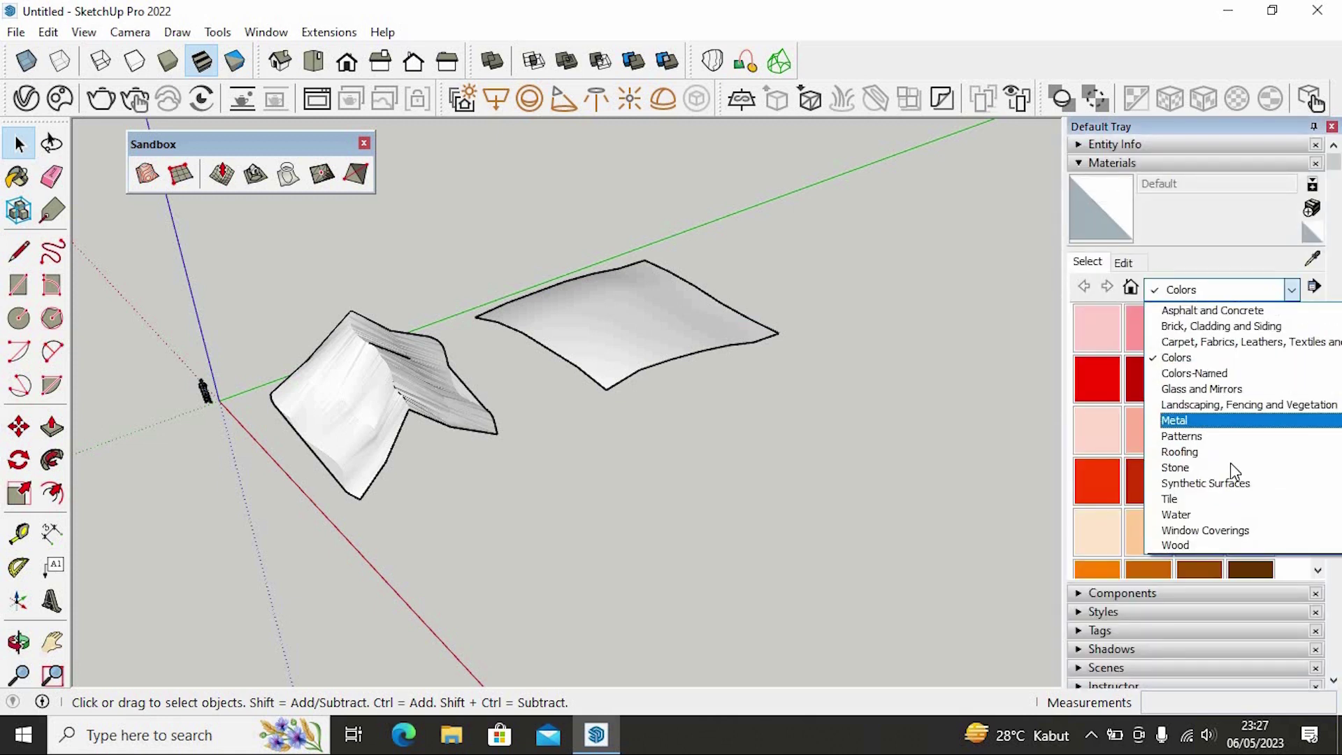
left_click(1222, 405)
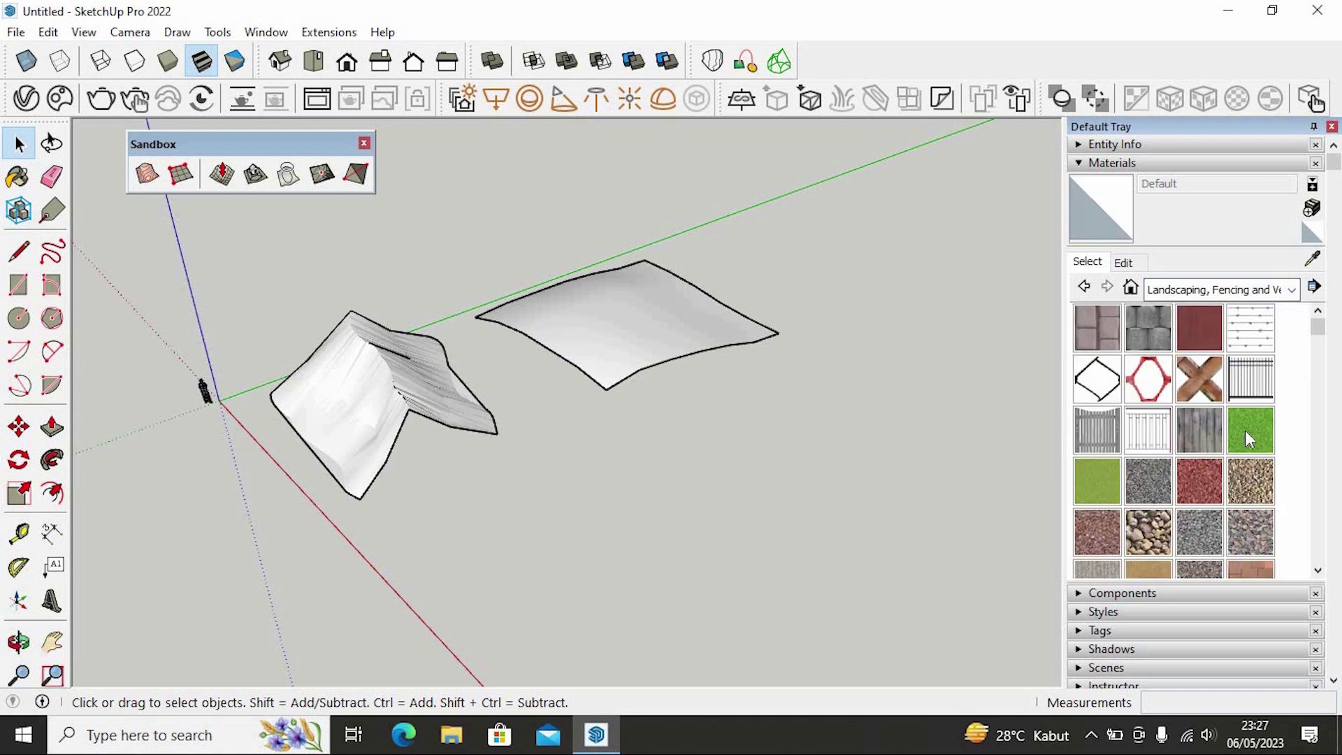
left_click(1244, 429)
left_click(531, 349)
left_click(434, 383)
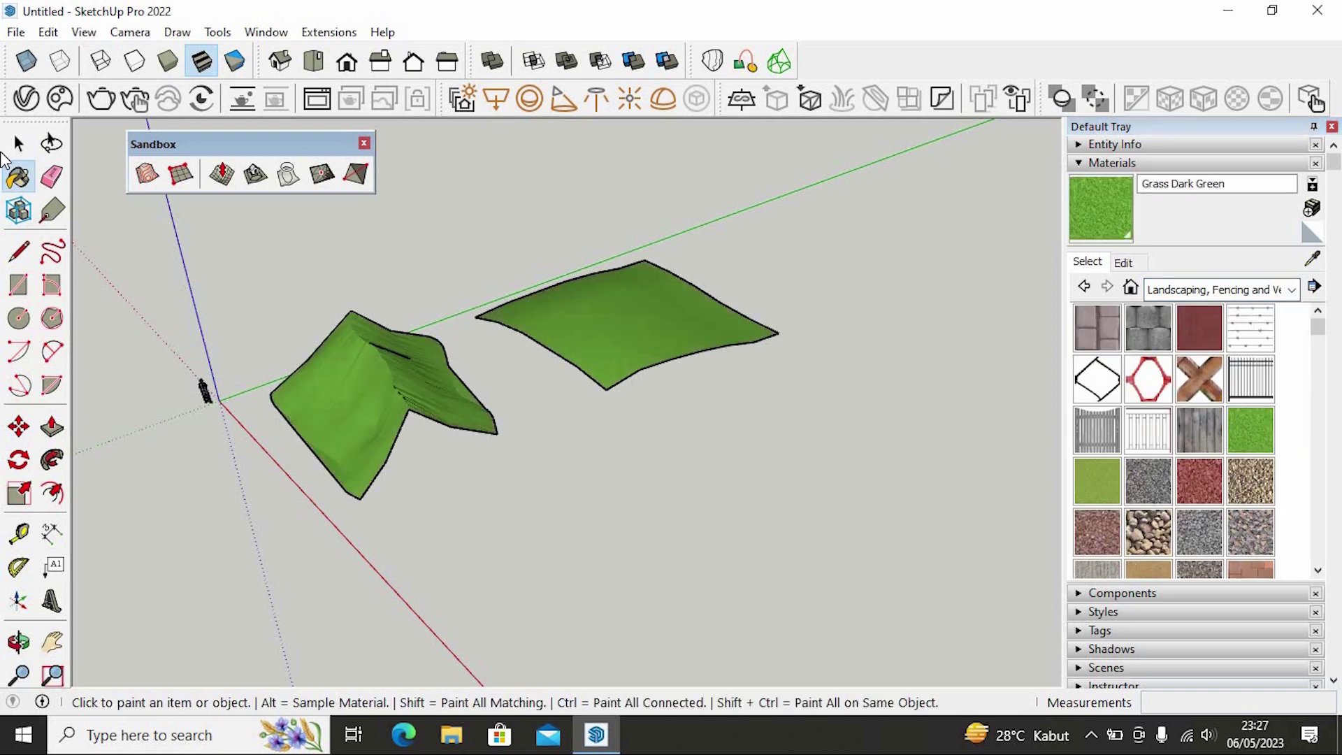
key("space")
left_click(452, 392)
left_click(639, 390)
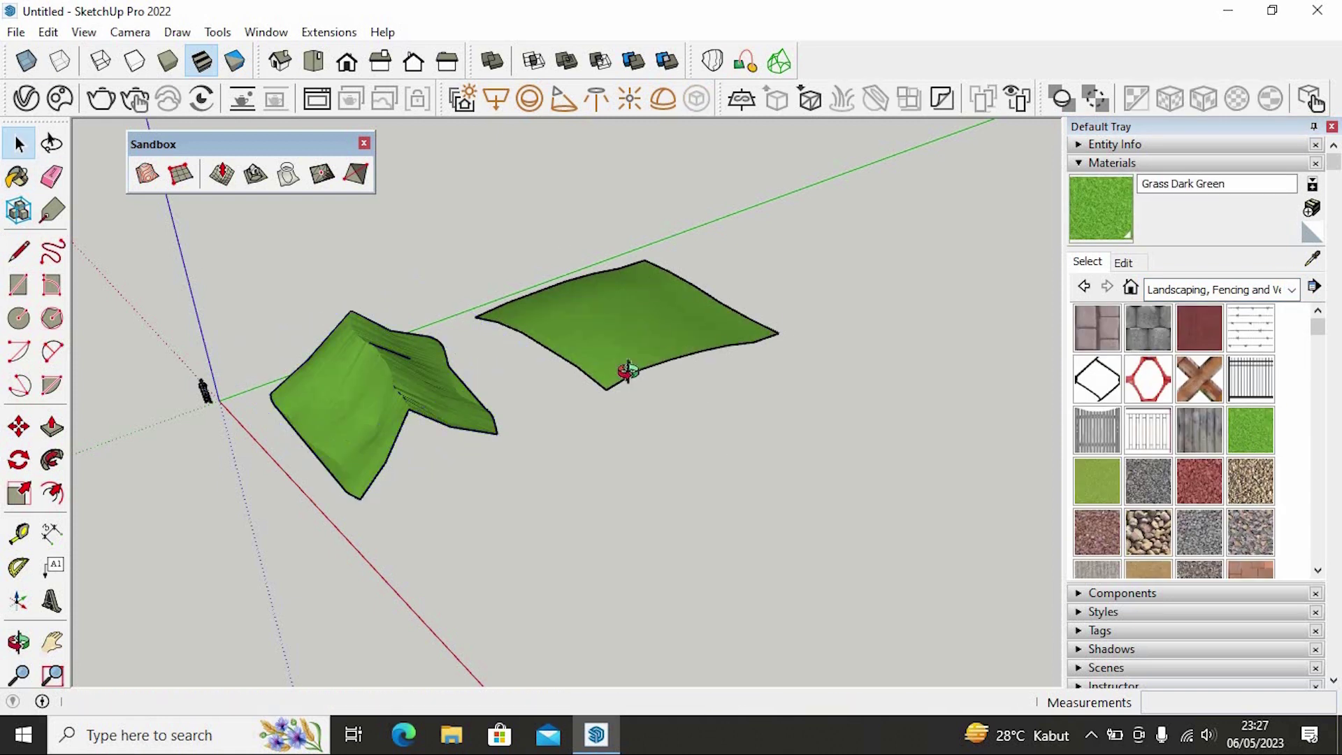
Step: Examine the two grass-covered terrains, looking closely at the contour-based terrain's slopes and ridge
middle_click_drag(627, 373, 627, 426)
scroll(627, 306, "up", 5)
scroll(642, 287, "down", 5)
middle_click_drag(429, 472, 744, 317)
scroll(731, 336, "up", 3)
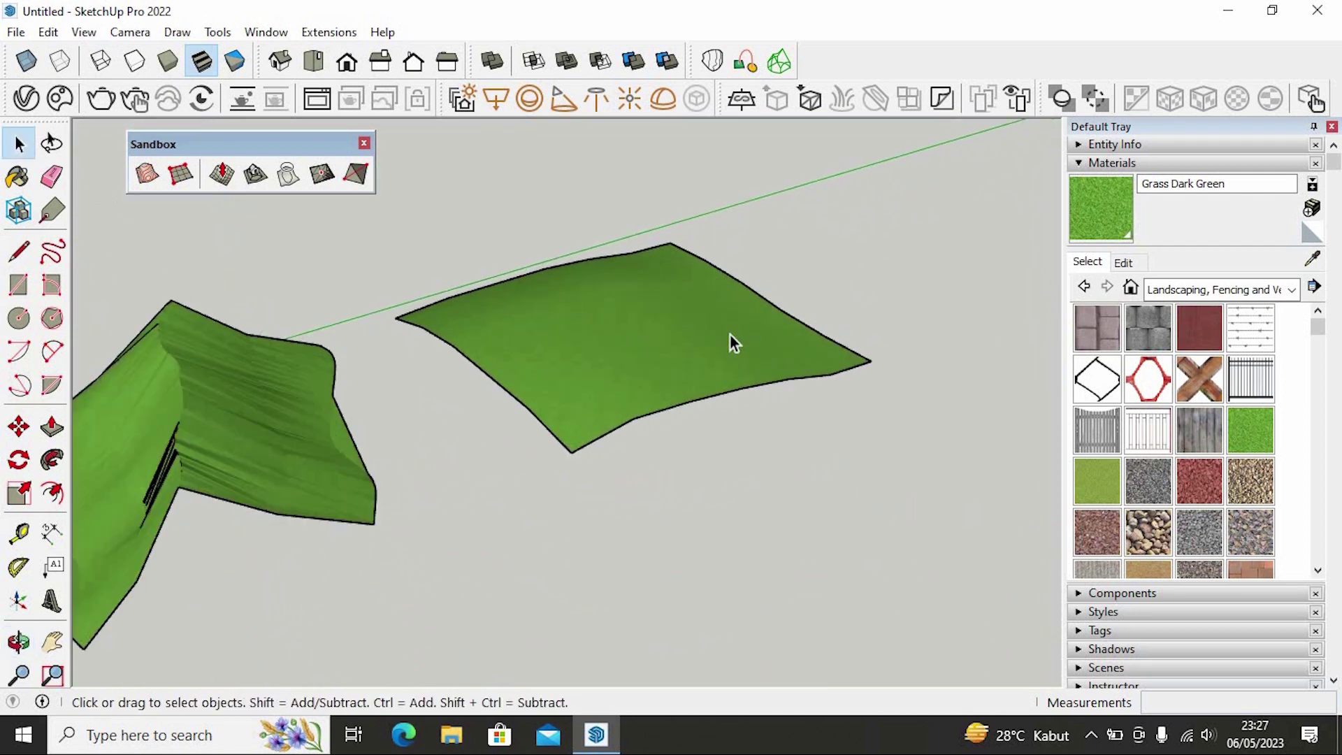
scroll(601, 395, "down", 3)
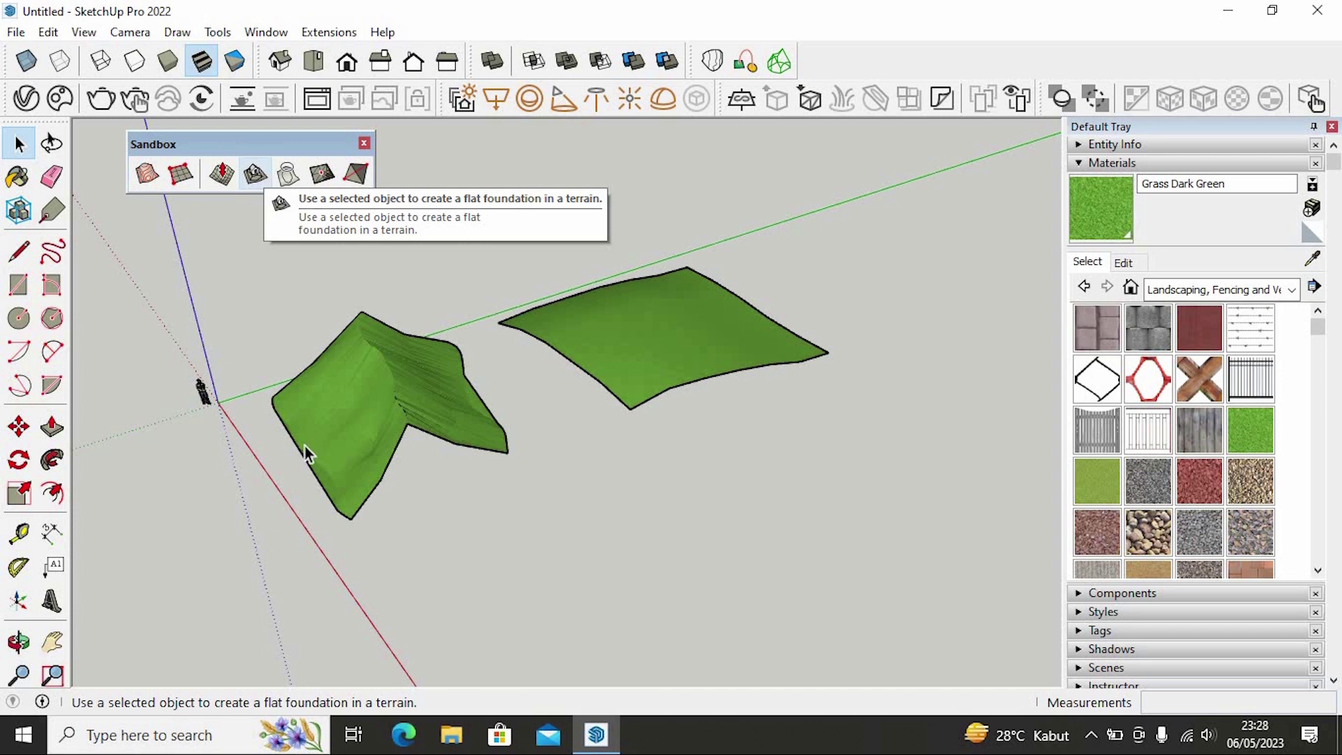
mouse_move(354, 396)
middle_mouse_down()
mouse_move(390, 389)
mouse_move(337, 397)
middle_mouse_up()
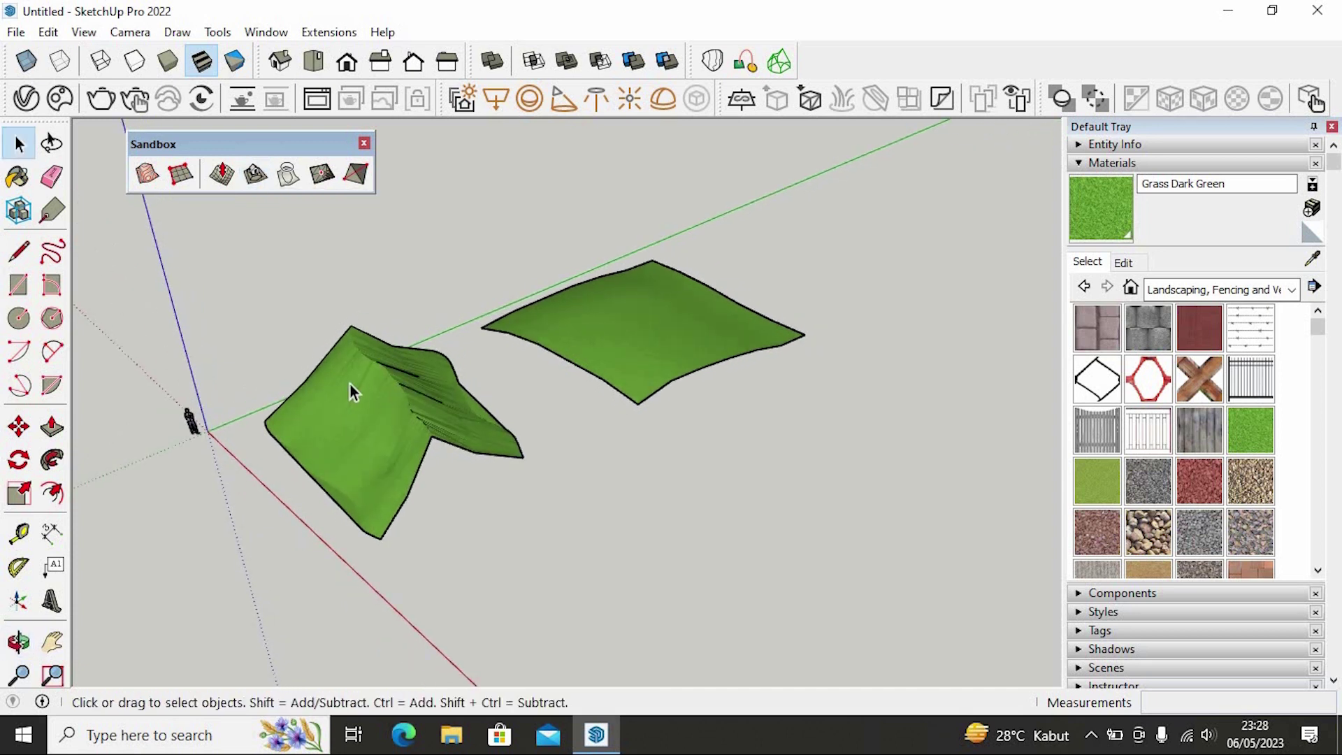
scroll(285, 436, "up", 3)
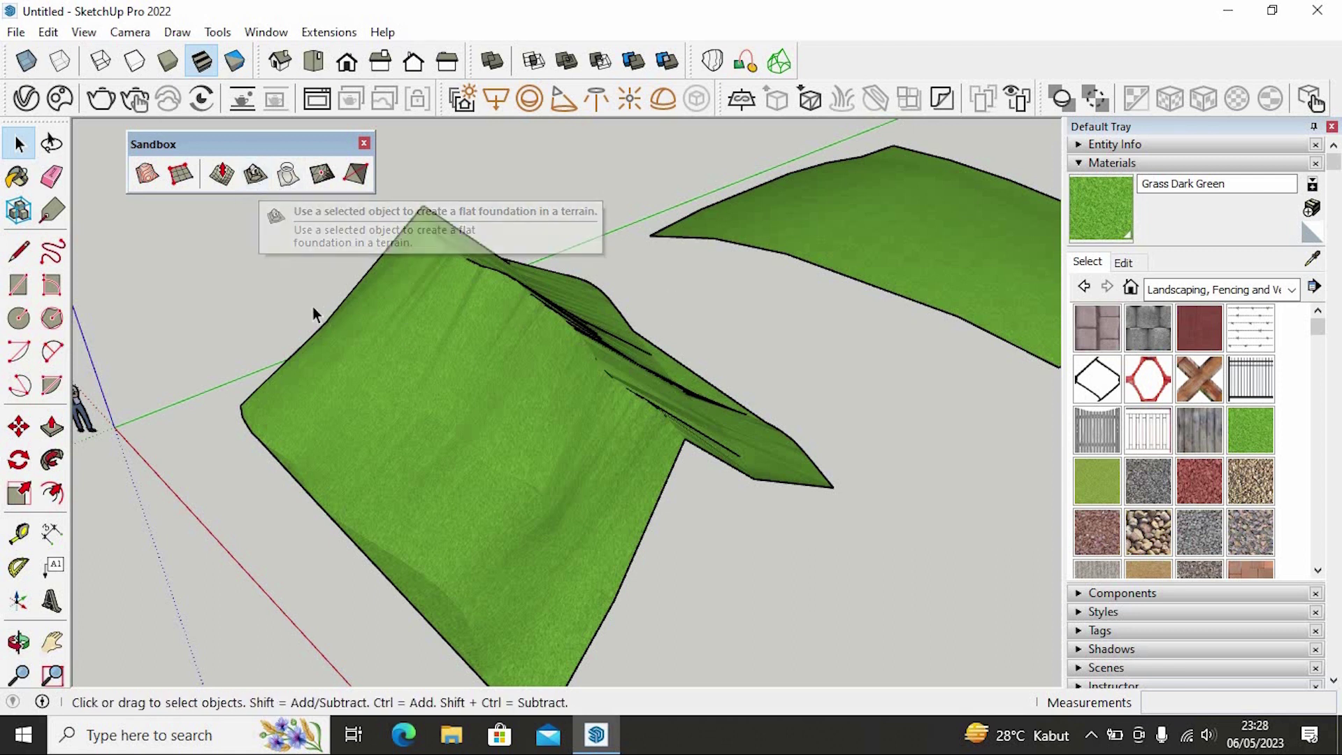
scroll(310, 307, "down", 2)
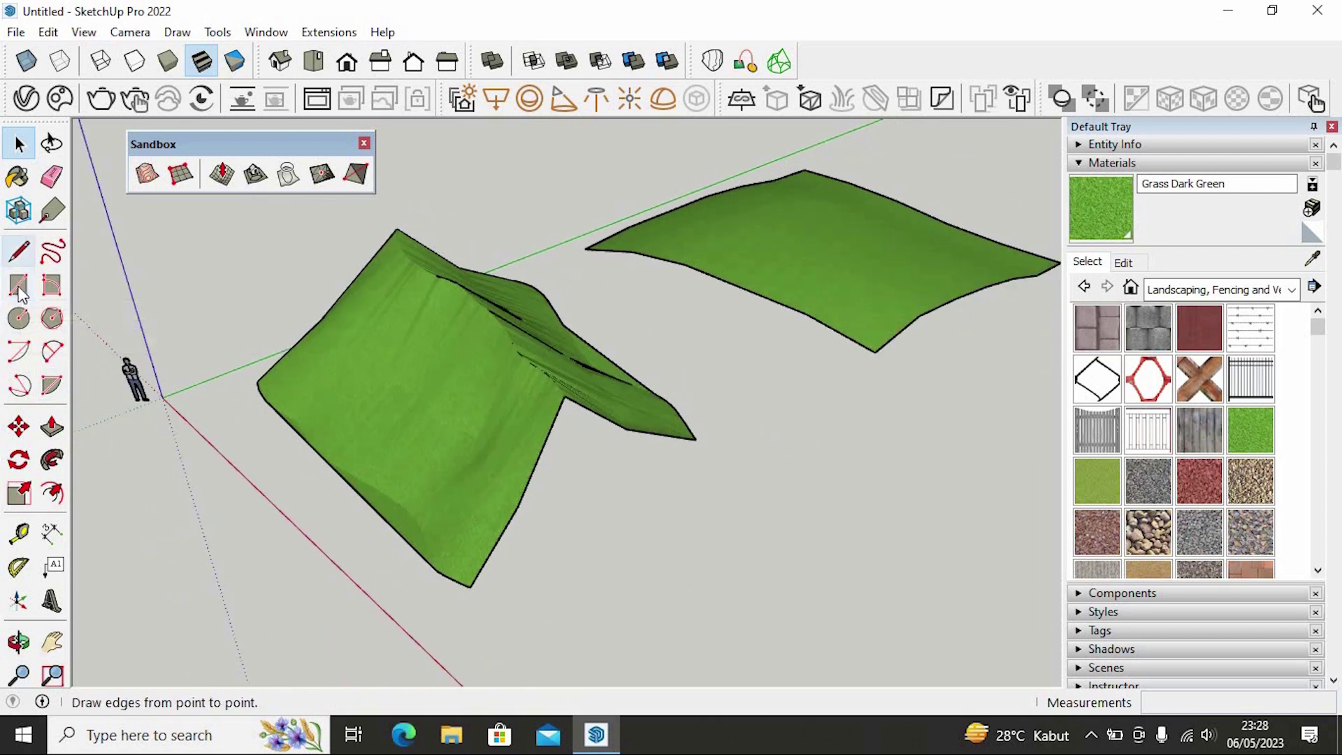
Step: Draw an edge about 806 mm straight up from the contour terrain's peak corner, continuing with a long edge over the ridge
left_click(20, 254)
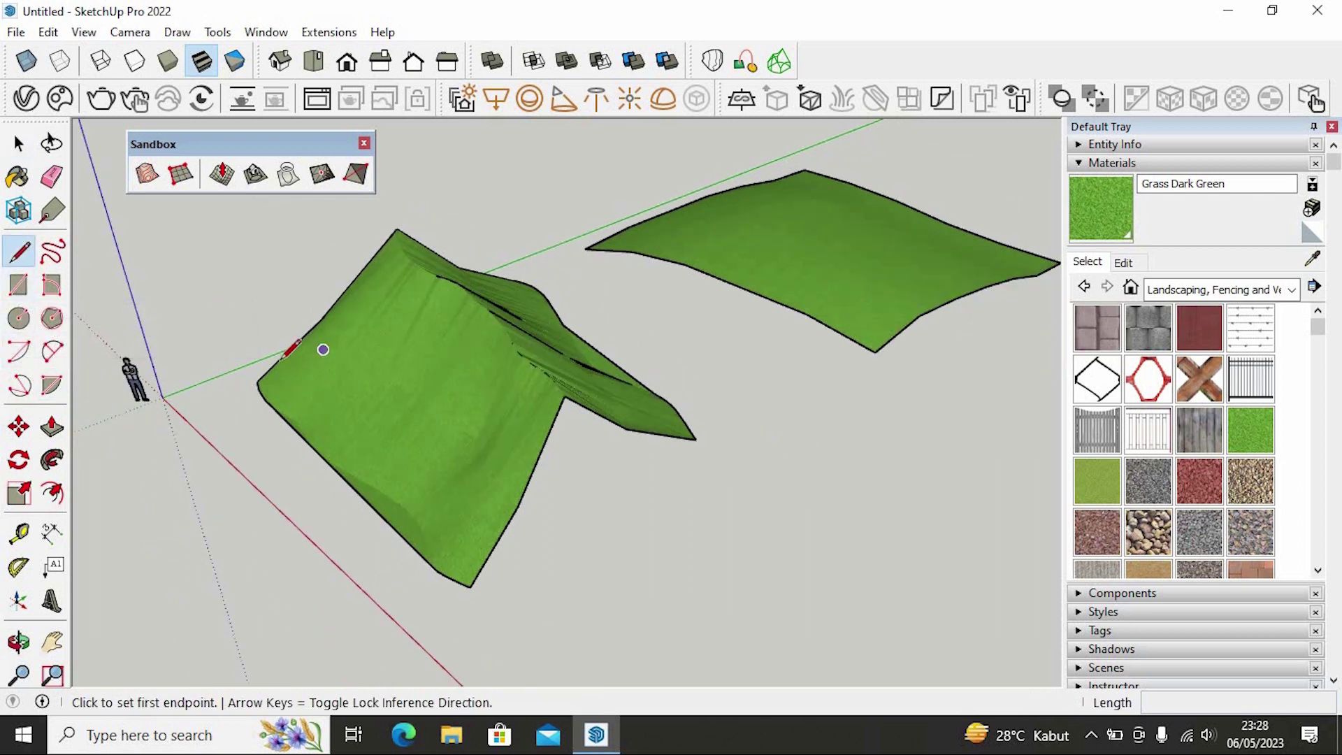
left_click(394, 230)
left_click(390, 181)
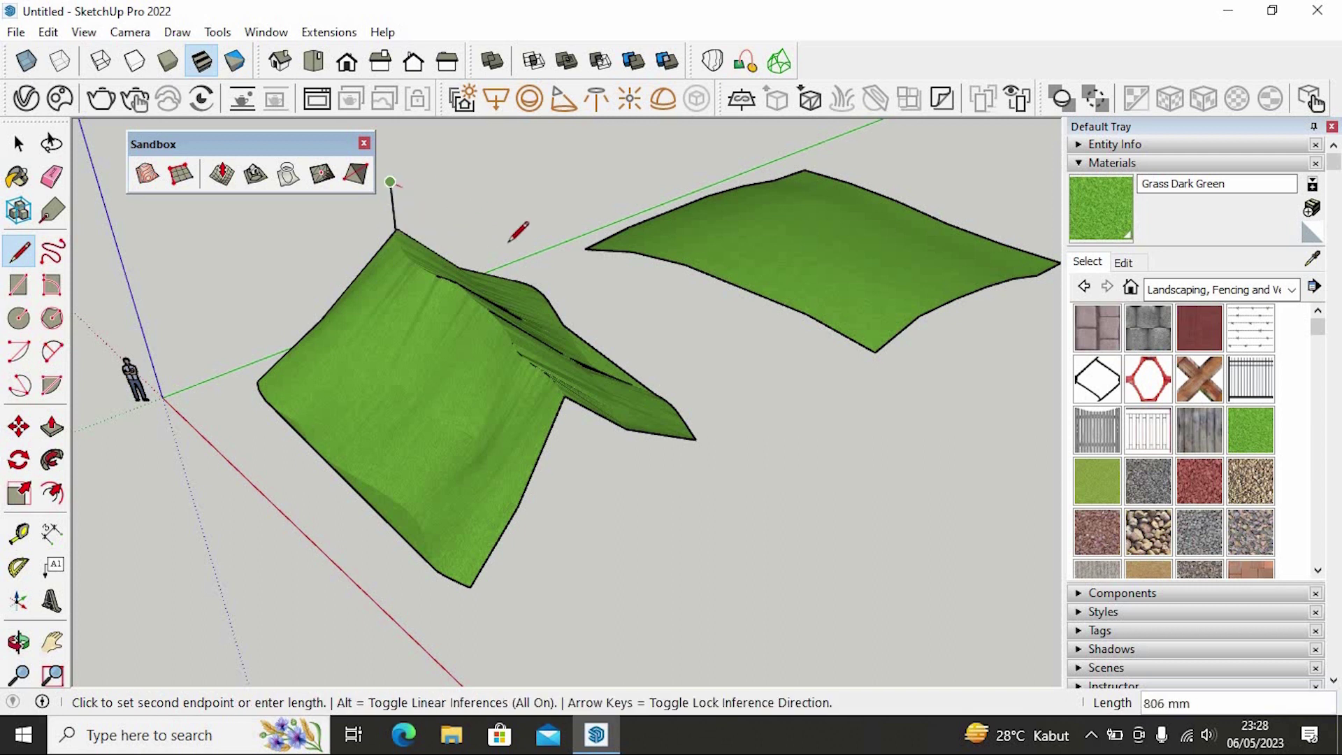
left_click(704, 324)
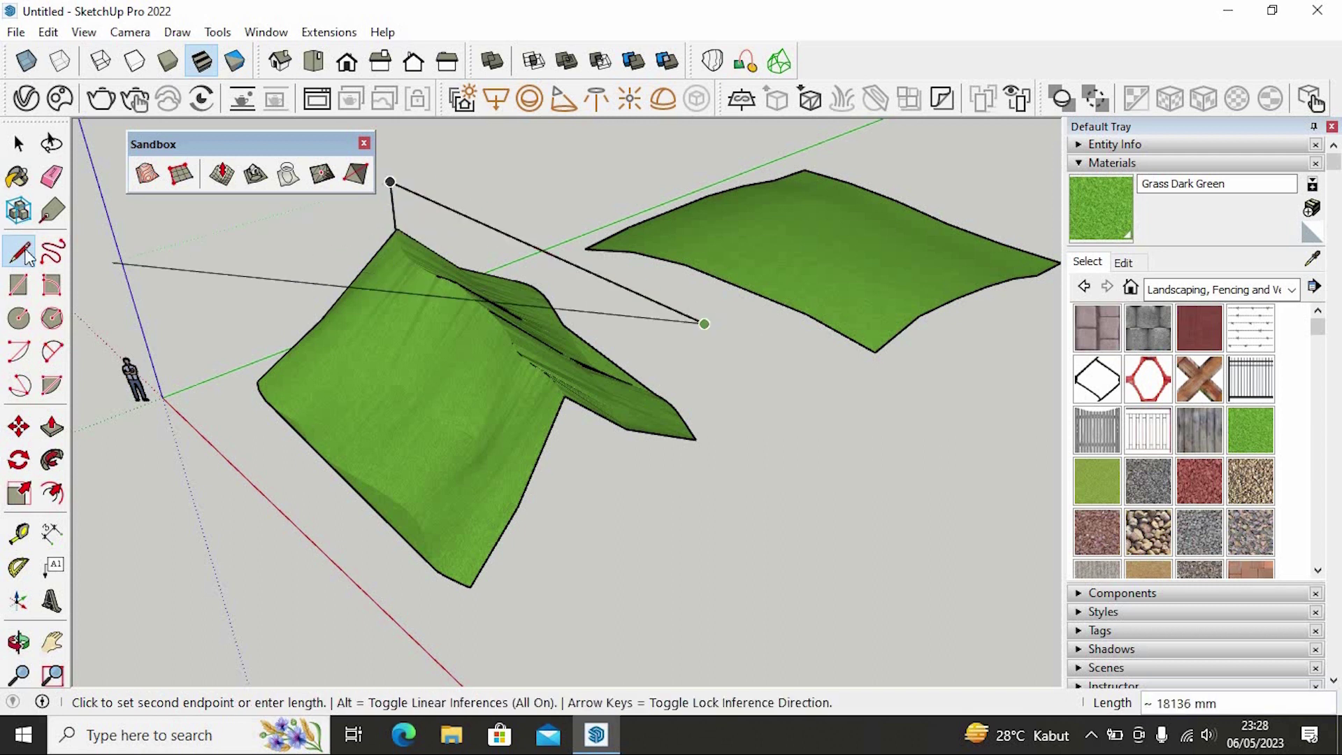
Step: Draw edges off the long line above the ridge to close a rectangular face about 2617 mm deep
left_click(19, 285)
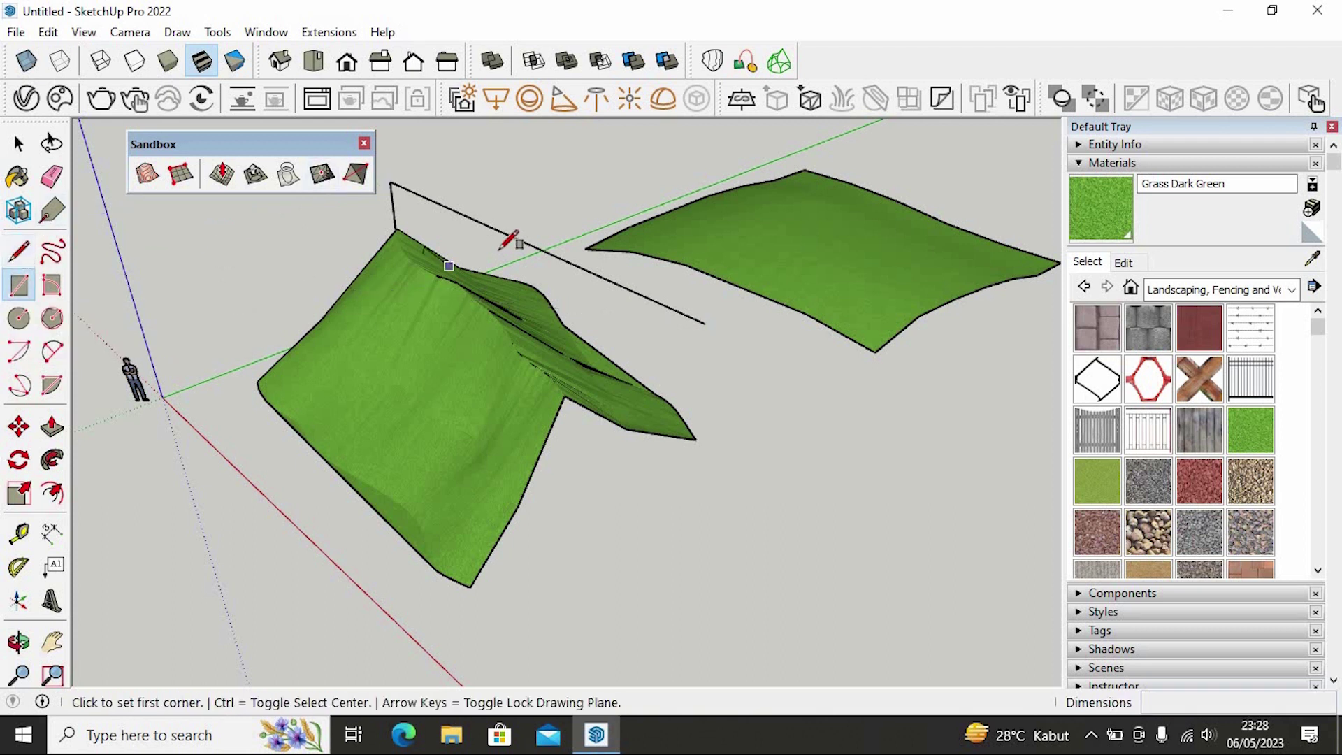
middle_click_drag(500, 248, 244, 300)
left_click(19, 252)
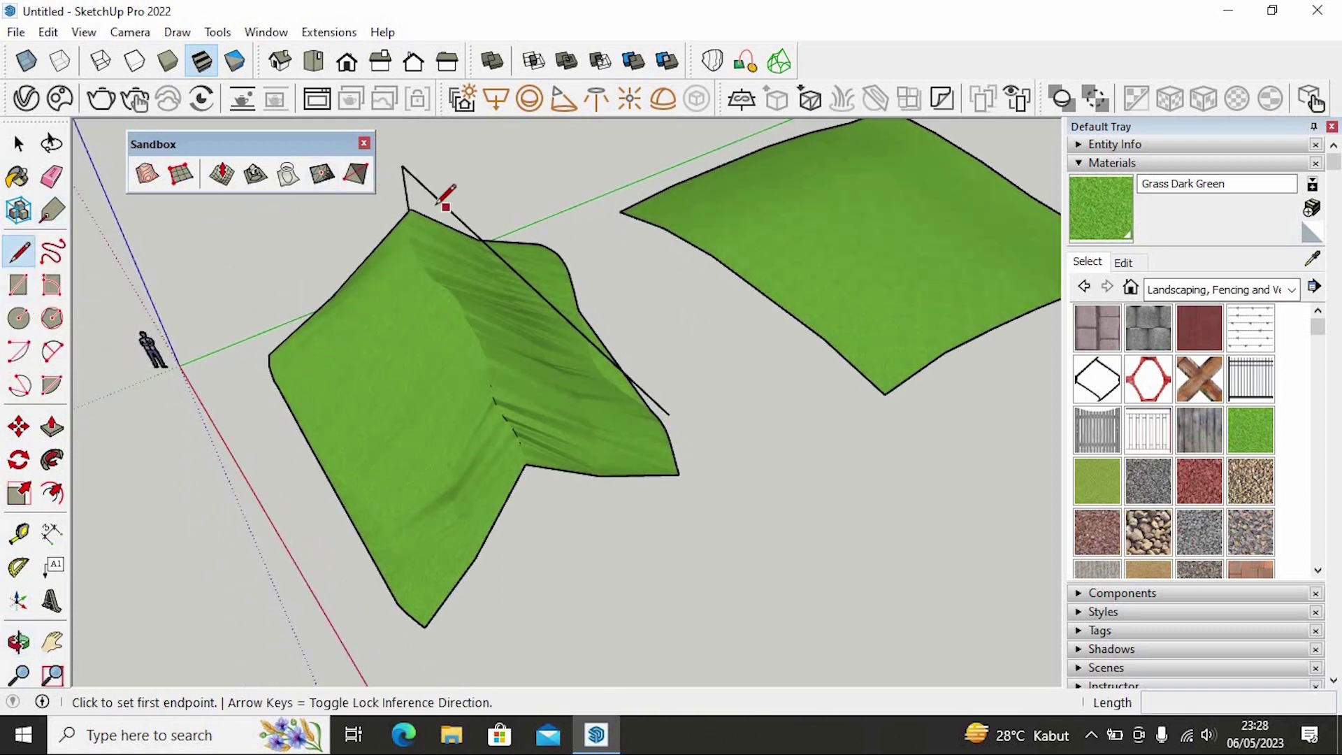
left_click(368, 225)
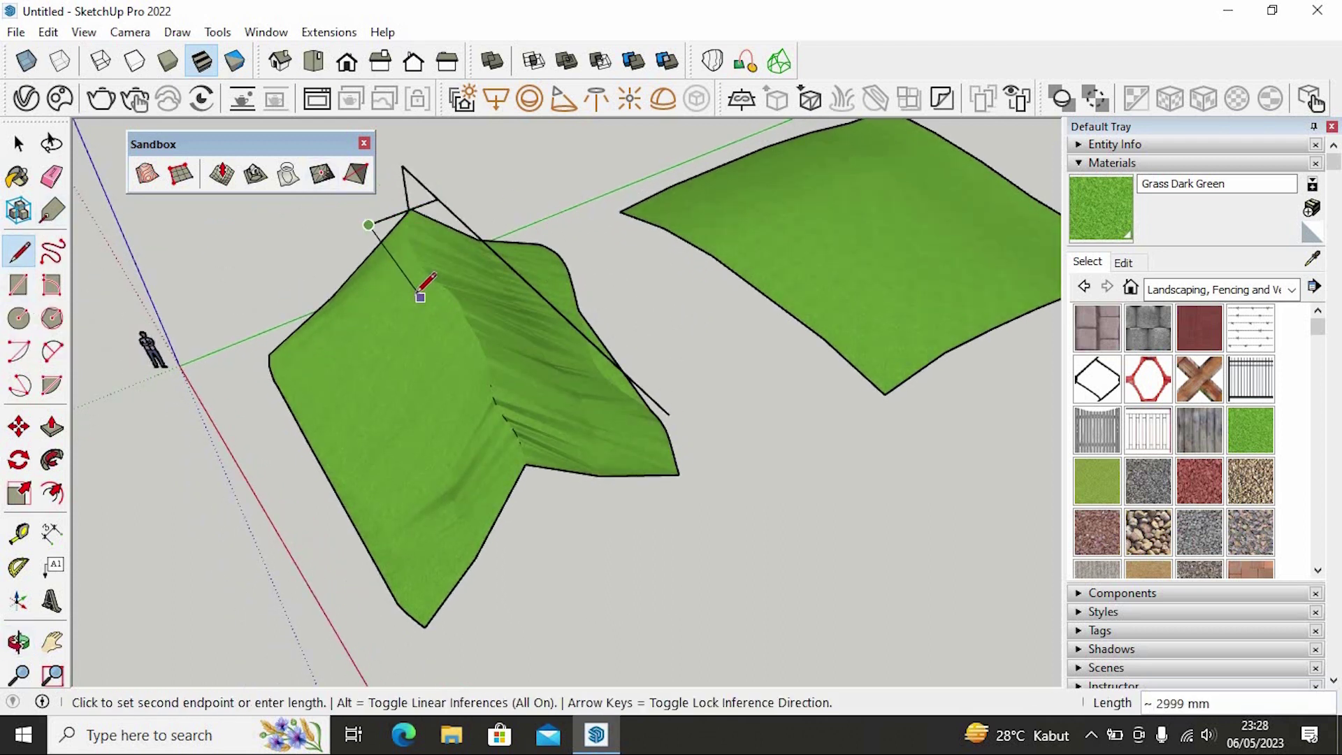
mouse_move(508, 397)
middle_mouse_down()
mouse_move(515, 245)
mouse_move(476, 248)
mouse_move(454, 359)
mouse_move(493, 261)
middle_mouse_up()
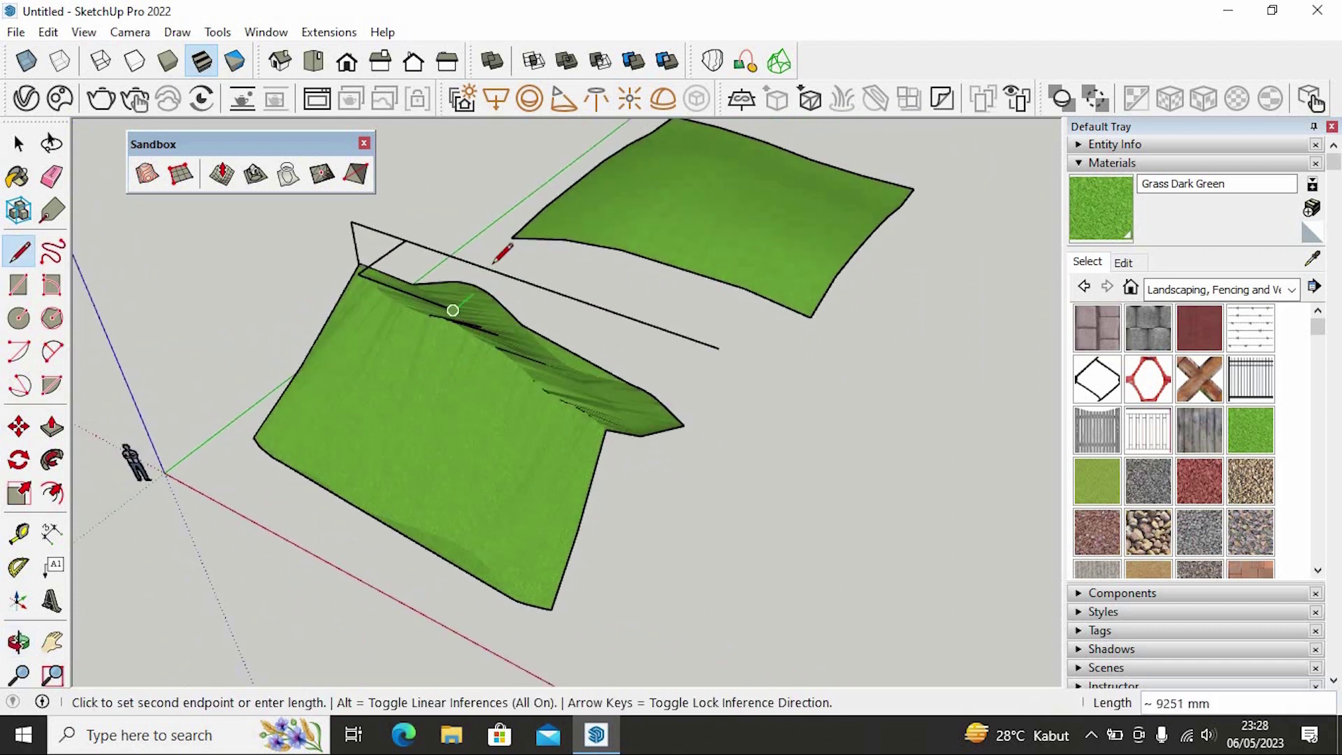
left_click(497, 272)
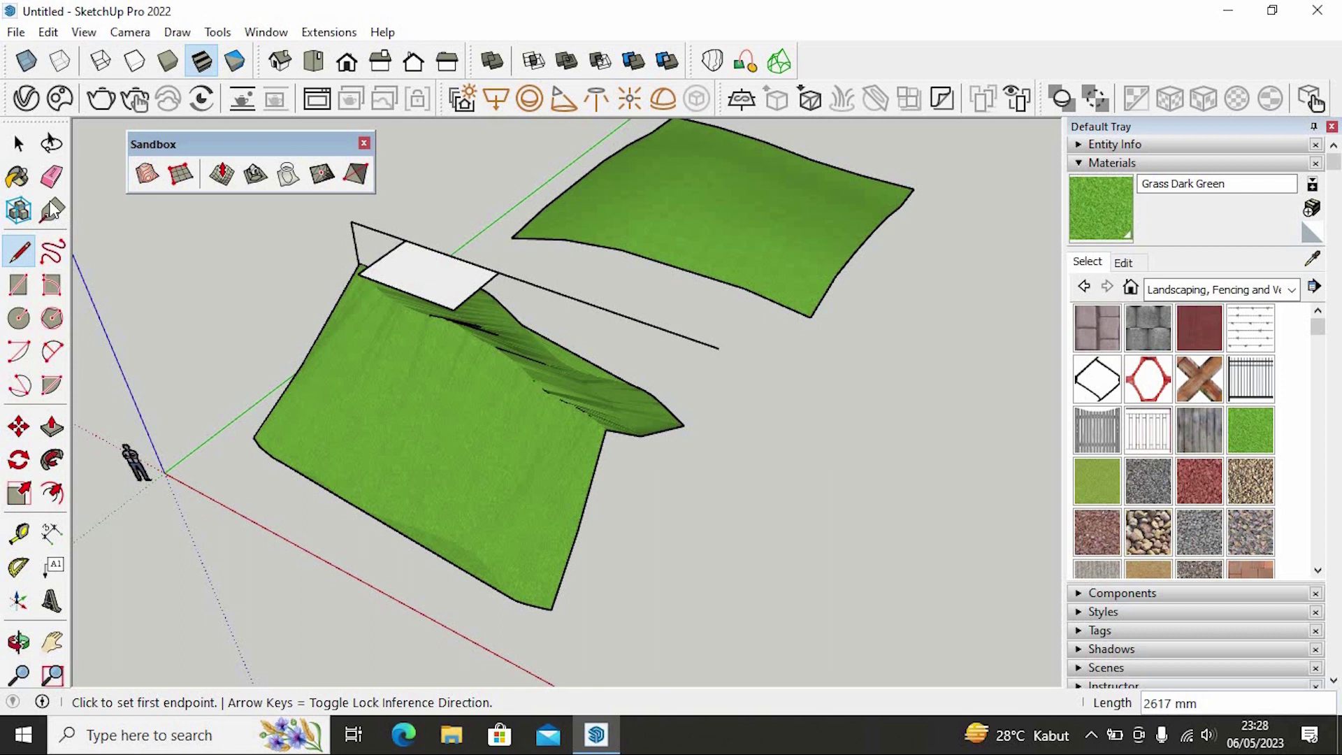
Step: Stamp the white rectangular face into the contour terrain with a 1000 mm offset, placing the flat platform slightly below the face
left_click(24, 149)
middle_click_drag(501, 413, 425, 253)
left_click(434, 271)
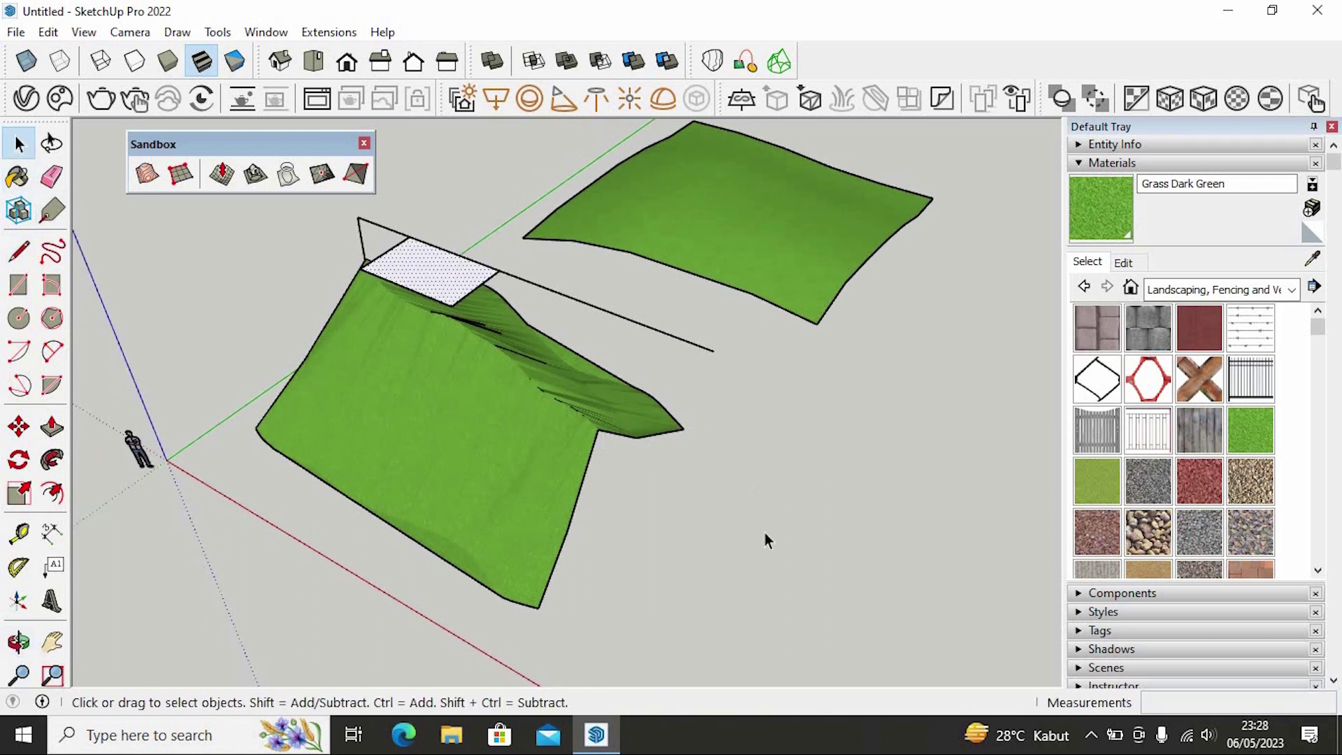
left_click(304, 231)
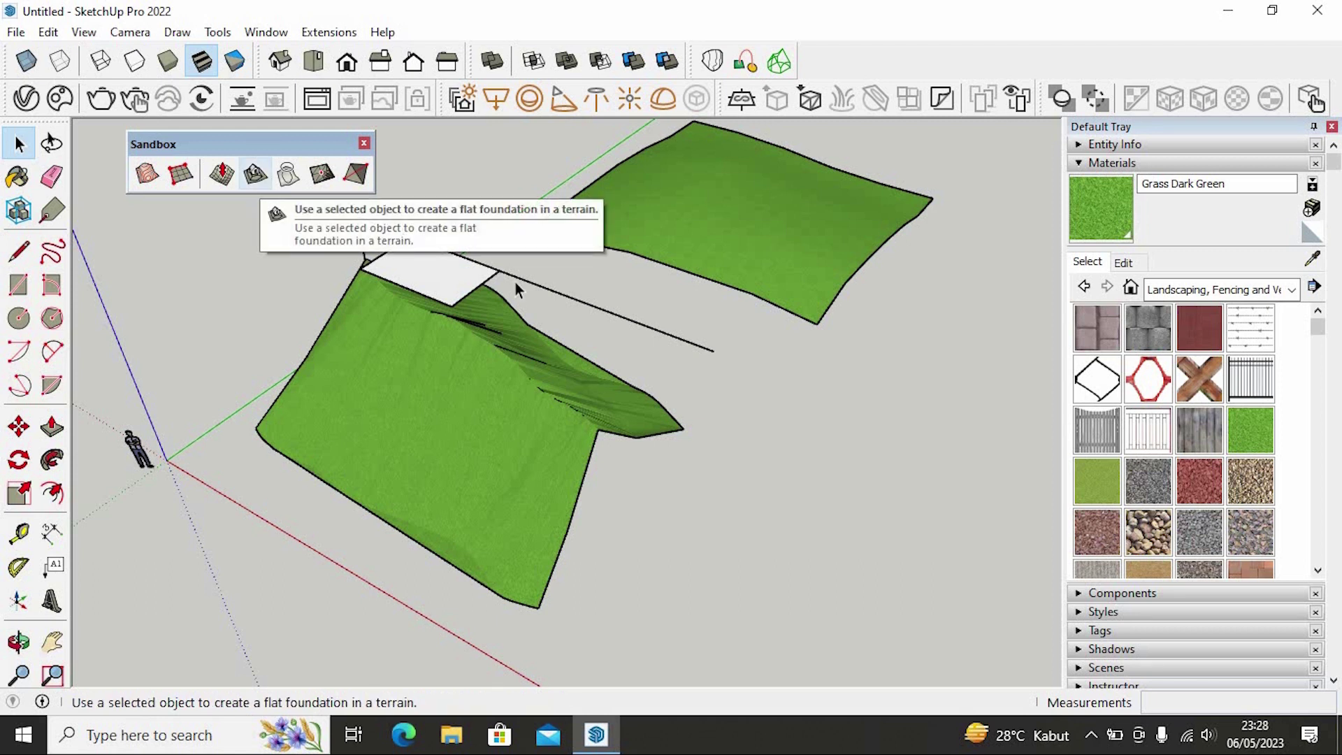
left_click(447, 278)
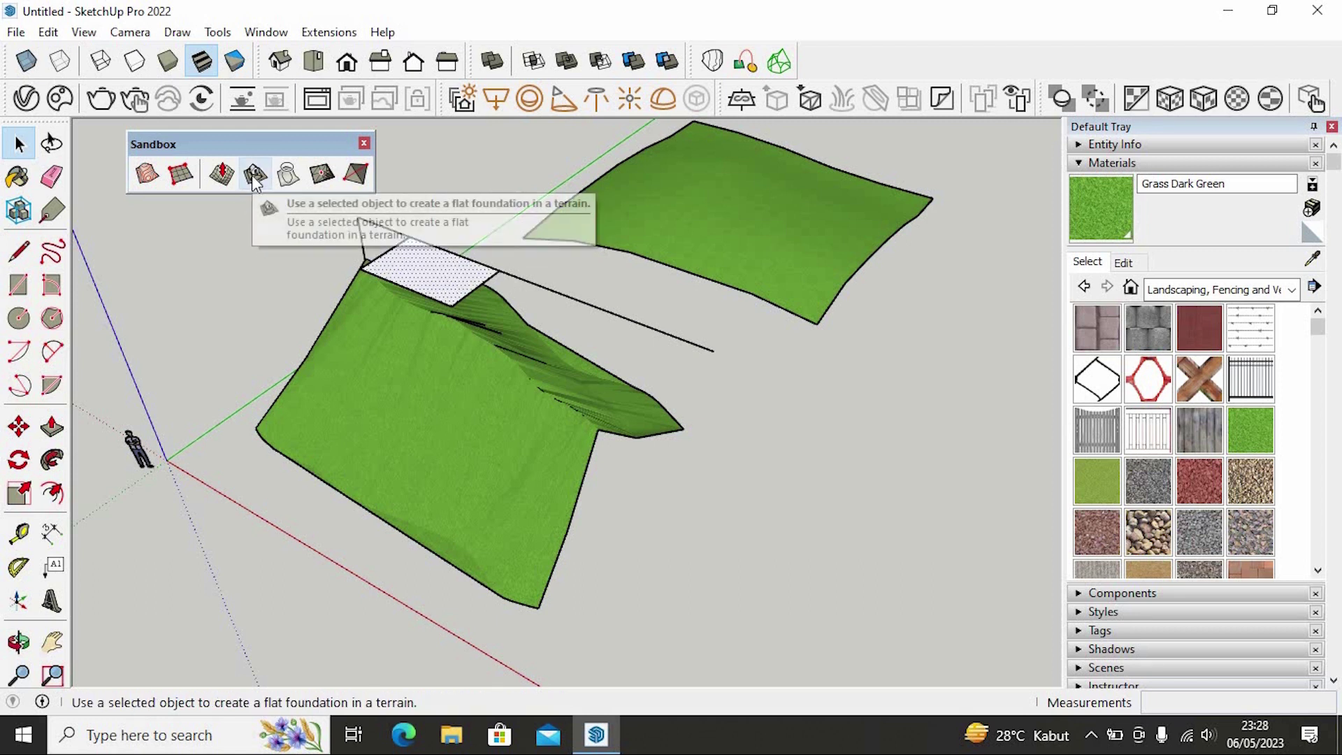
left_click(254, 174)
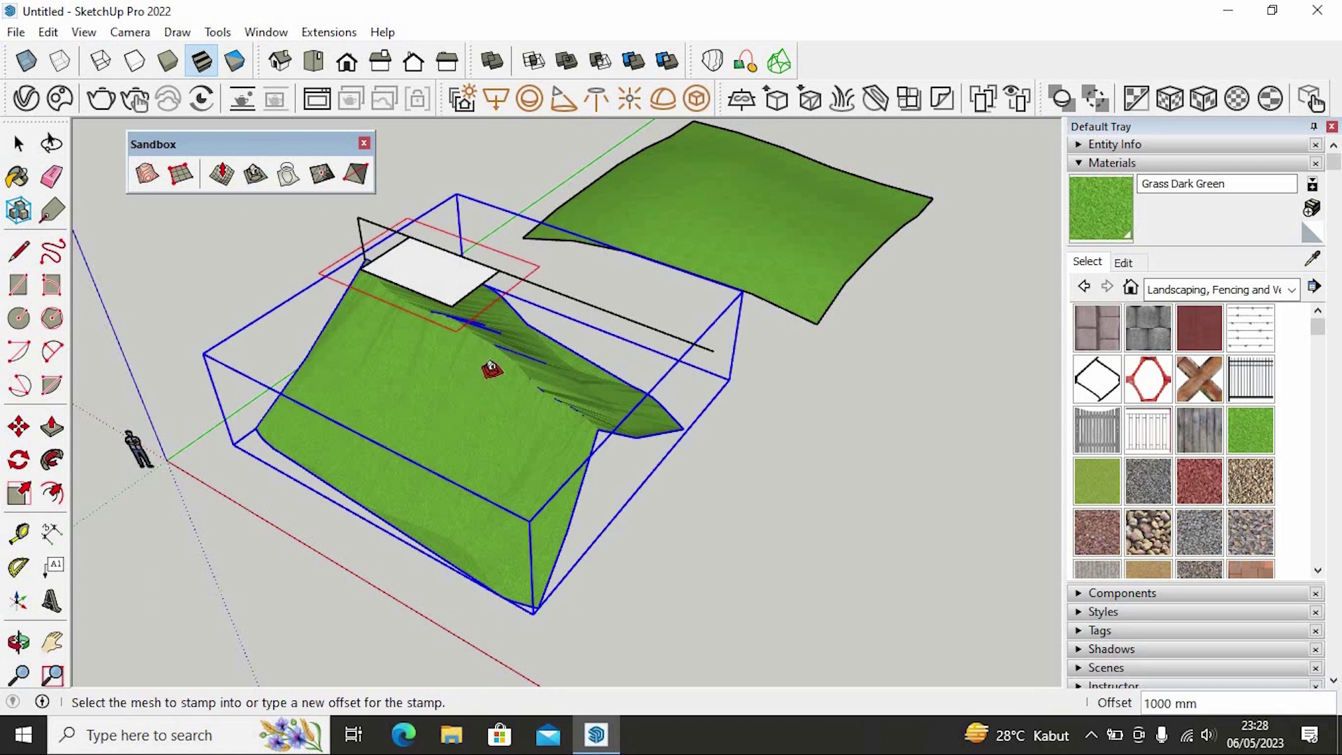
left_click(471, 351)
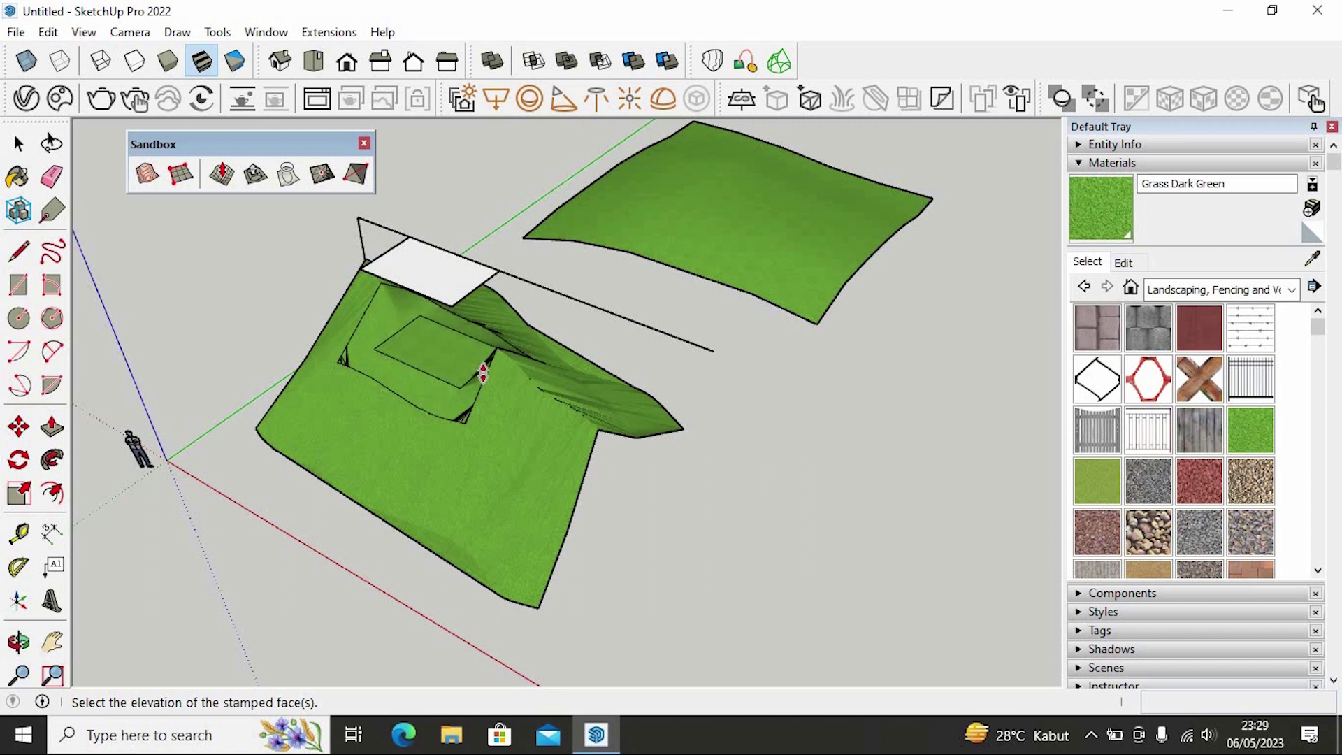
middle_click_drag(480, 375, 473, 335)
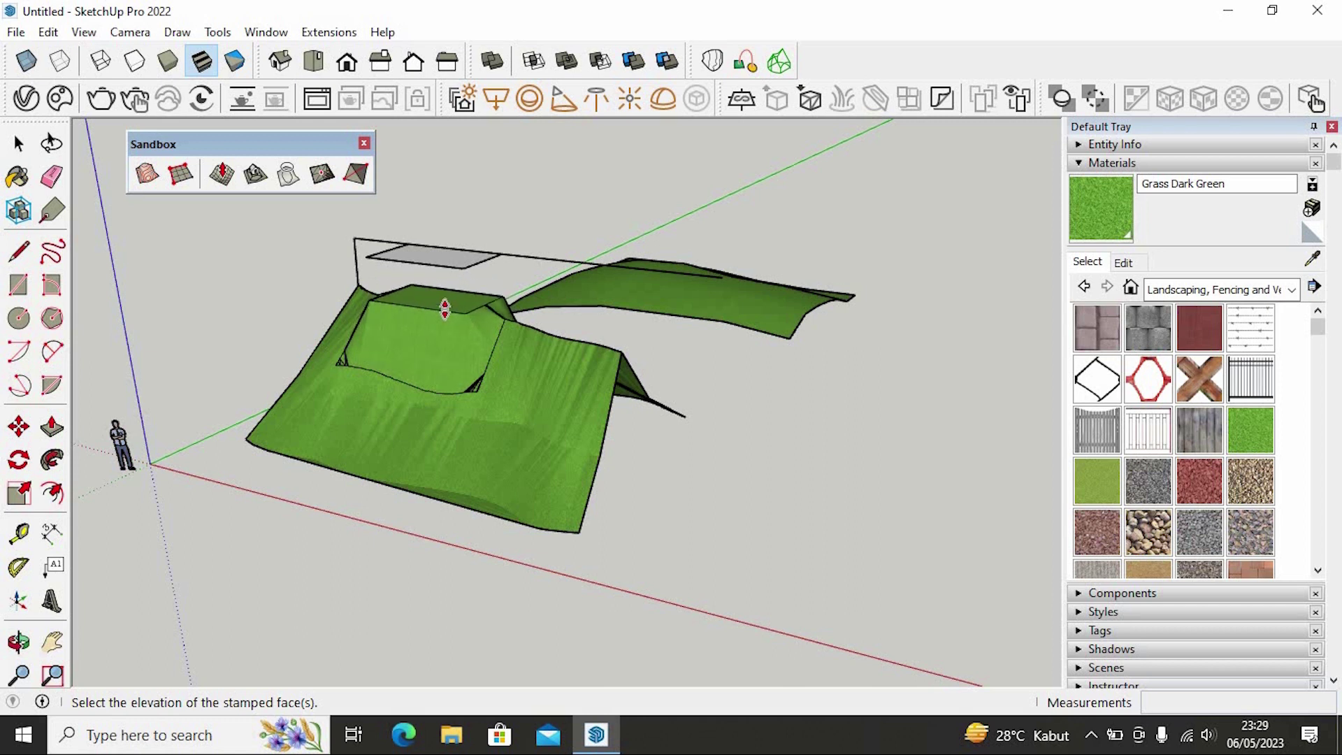
middle_click_drag(443, 303, 456, 374)
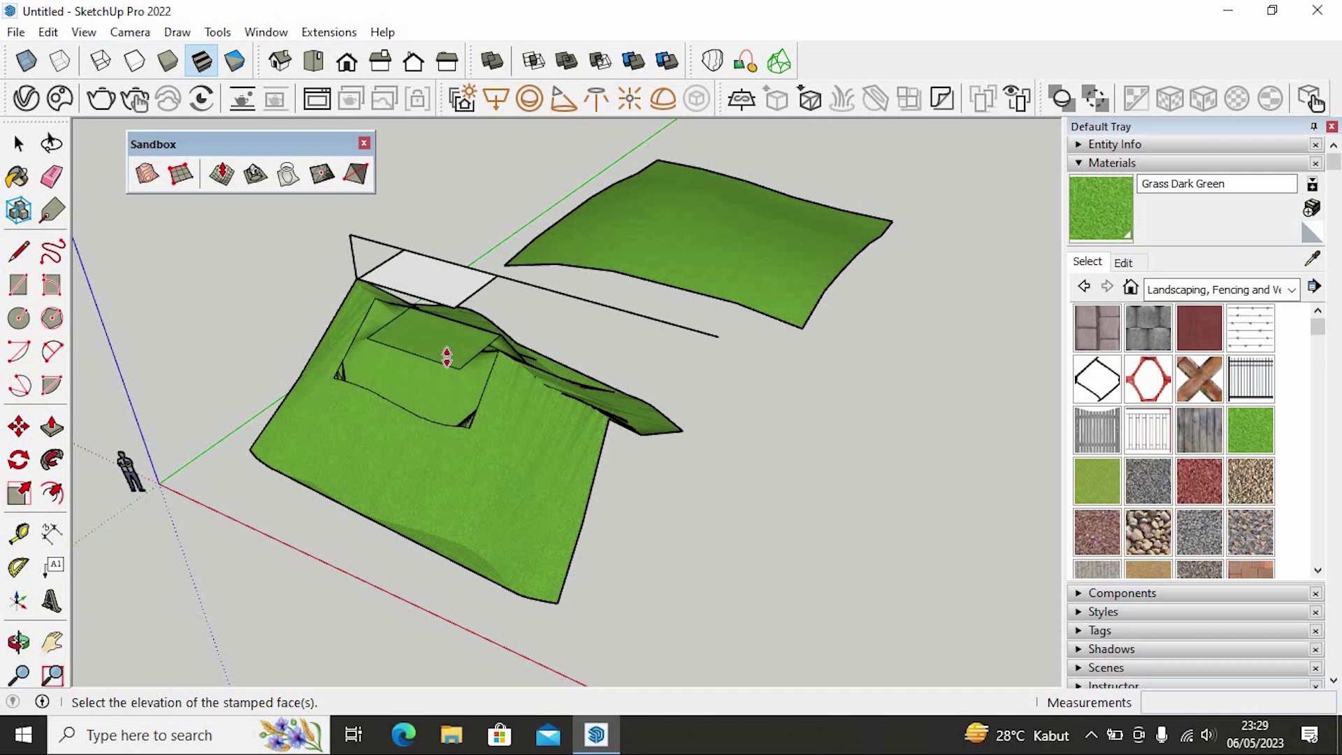
left_click(446, 360)
Step: Examine the stamped platform and its surrounding slopes on the contour terrain
middle_click_drag(611, 447, 569, 439)
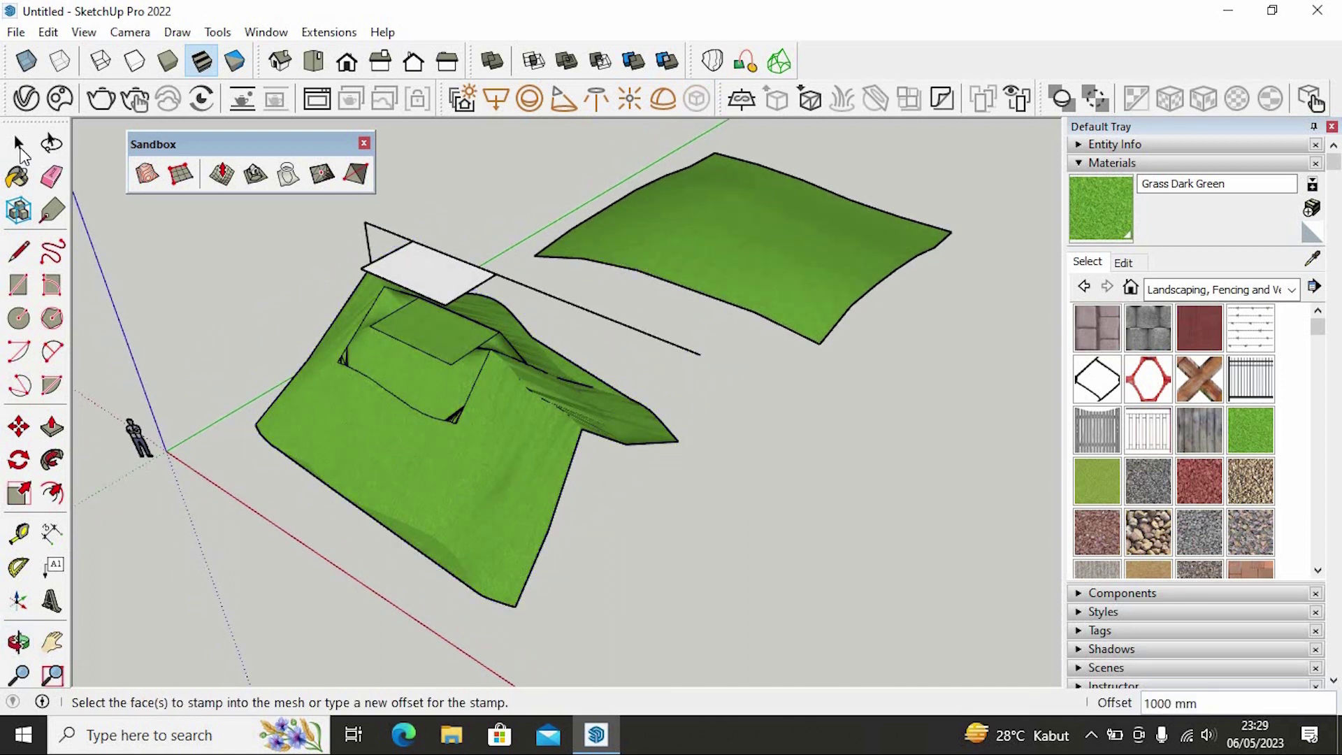
left_click(19, 146)
middle_click_drag(446, 369, 400, 385)
scroll(449, 348, "up", 3)
middle_click_drag(448, 349, 430, 324)
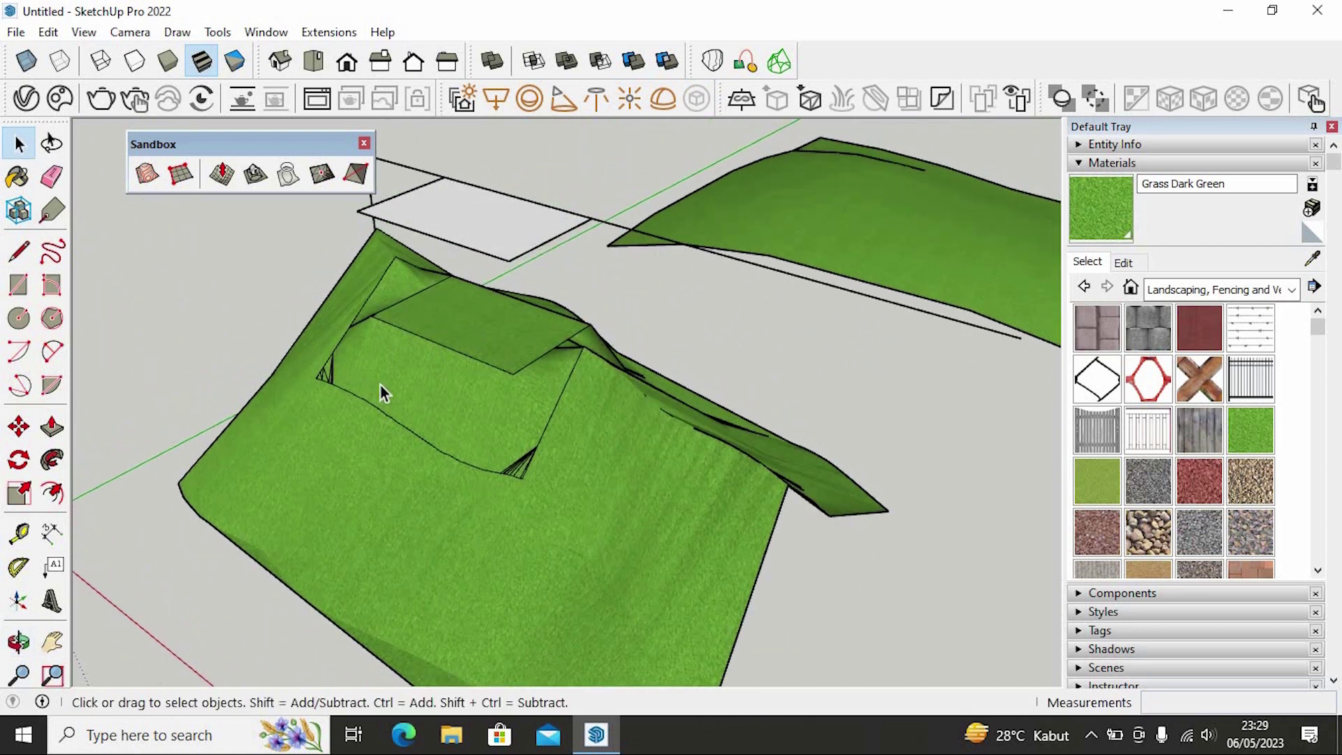
scroll(380, 385, "down", 3)
middle_click_drag(629, 390, 621, 449)
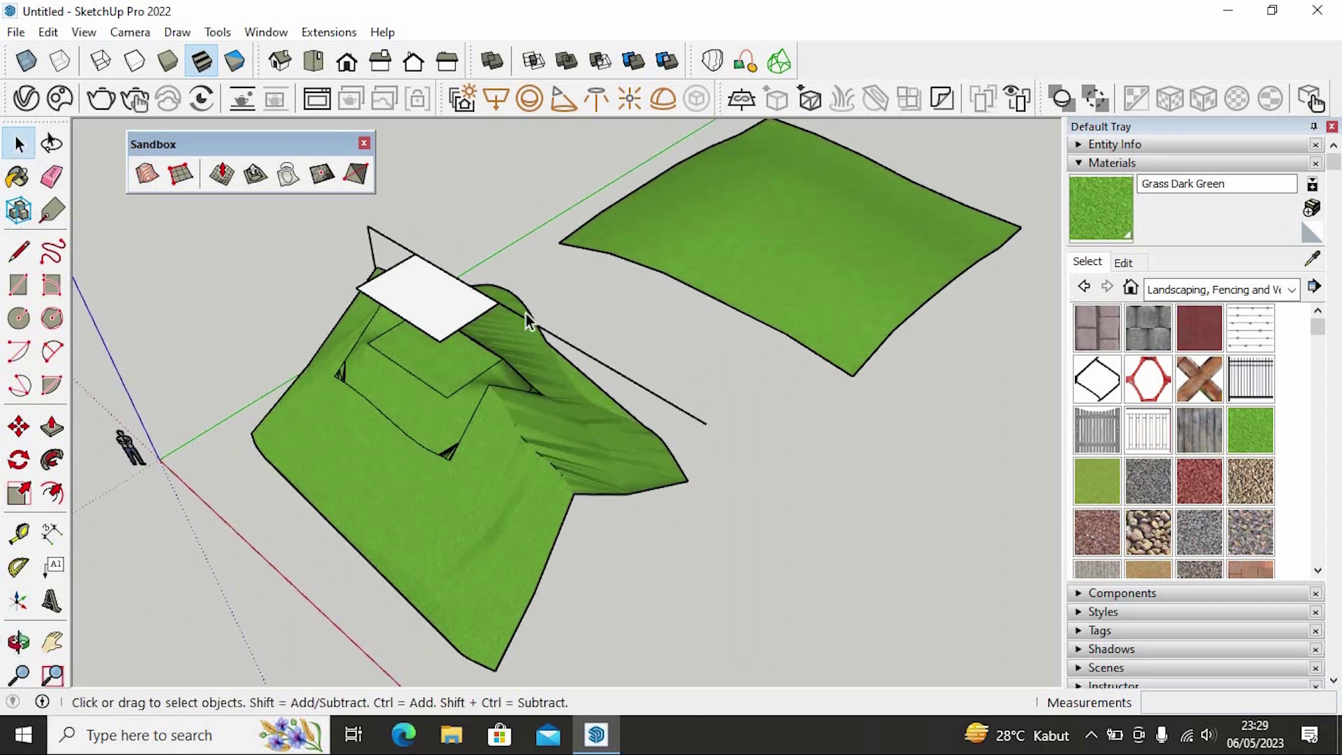
scroll(395, 241, "up", 1)
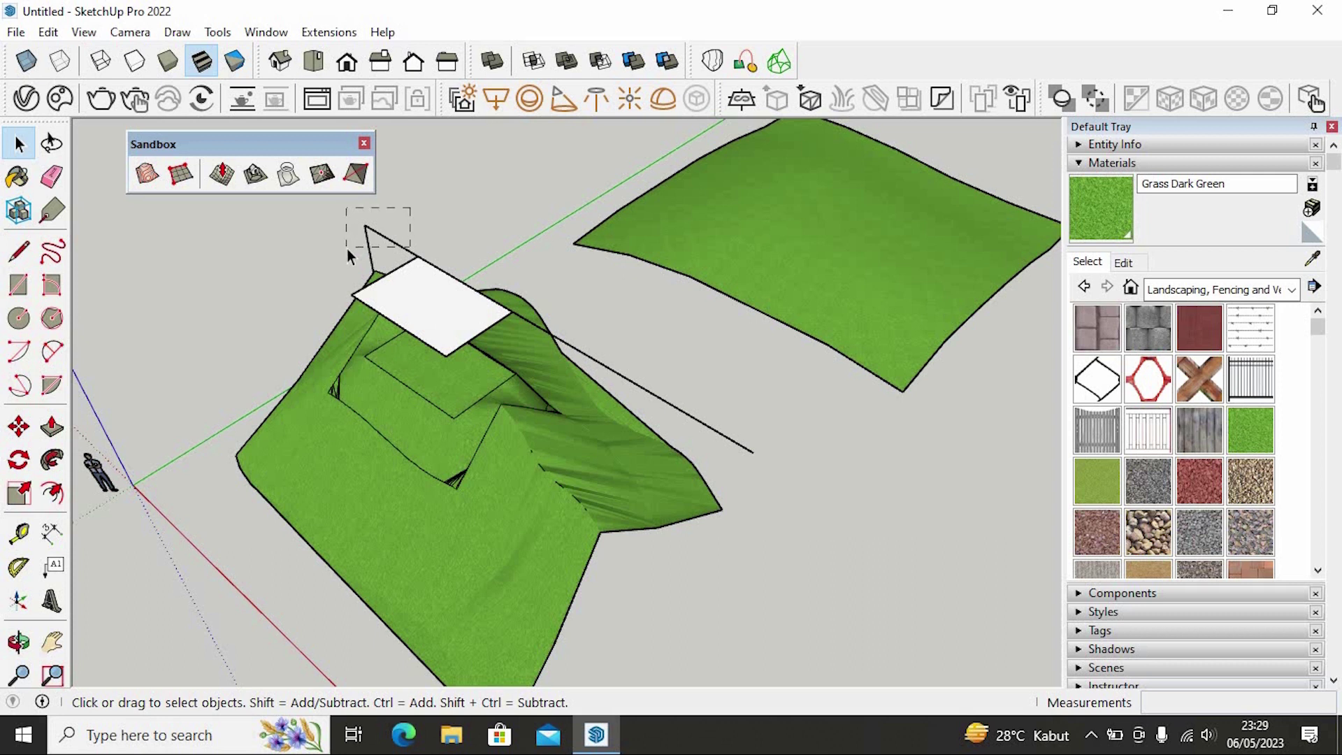
left_click_drag(347, 249, 348, 249)
left_click(513, 220)
left_click(437, 308)
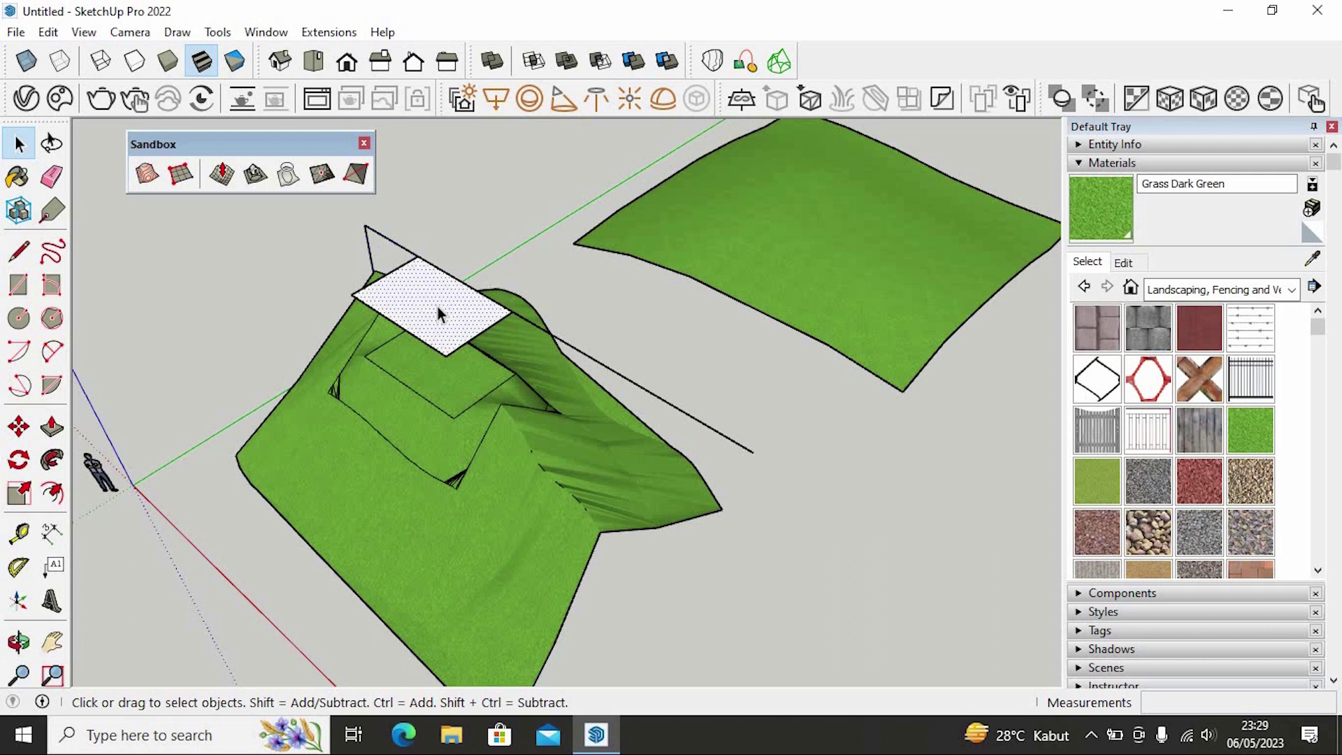
left_click(19, 425)
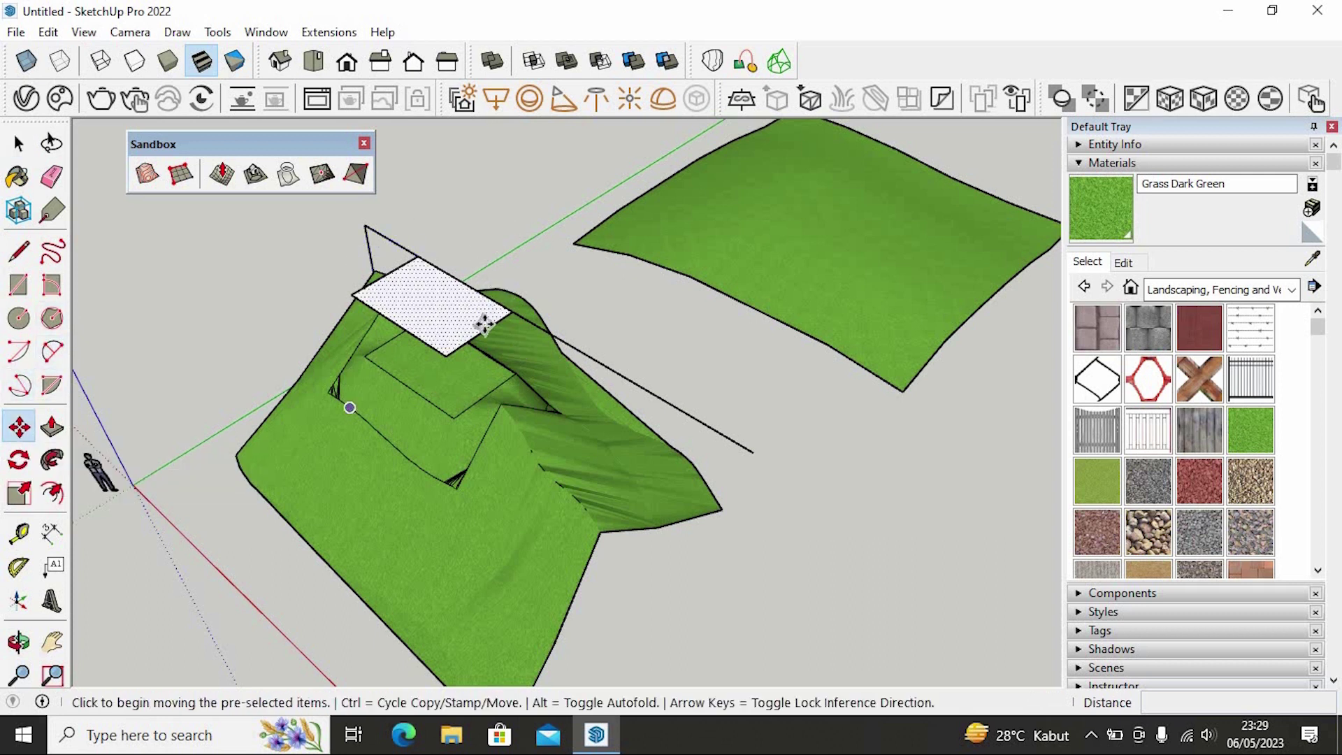
left_click(508, 312)
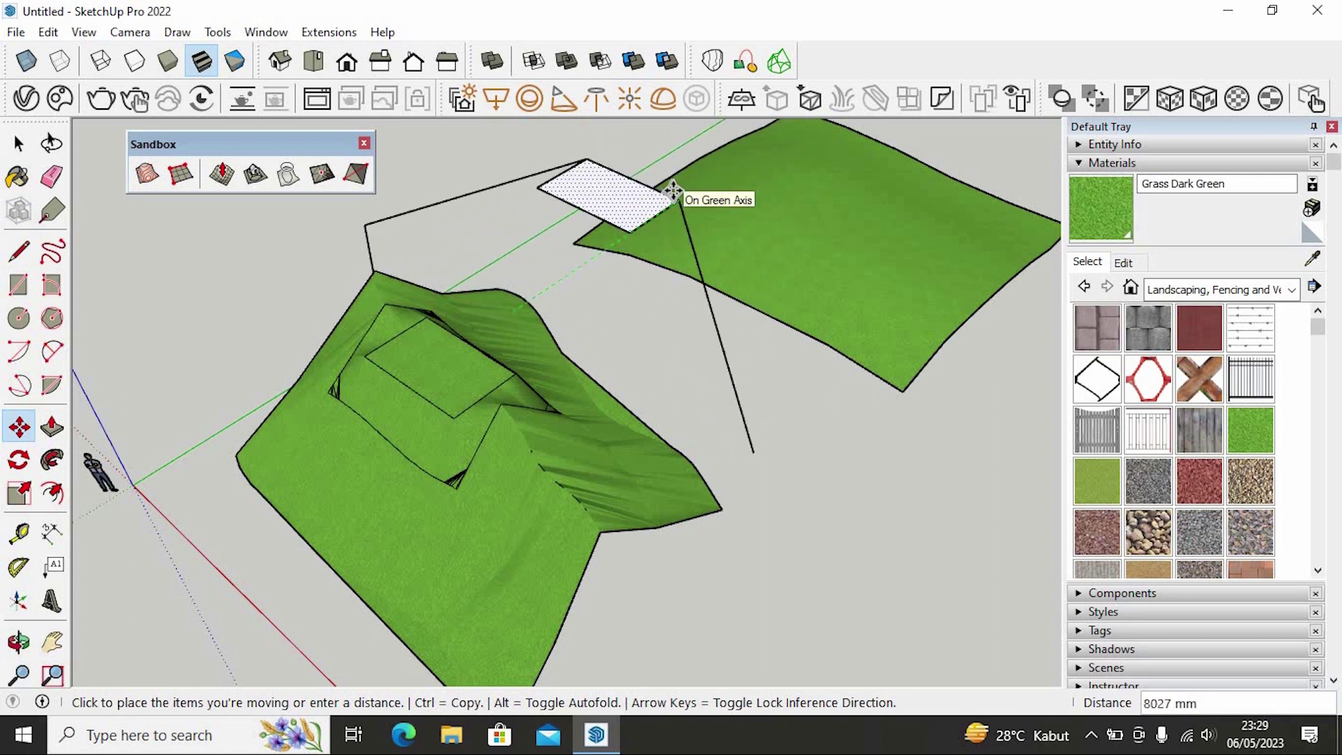
left_click(19, 143)
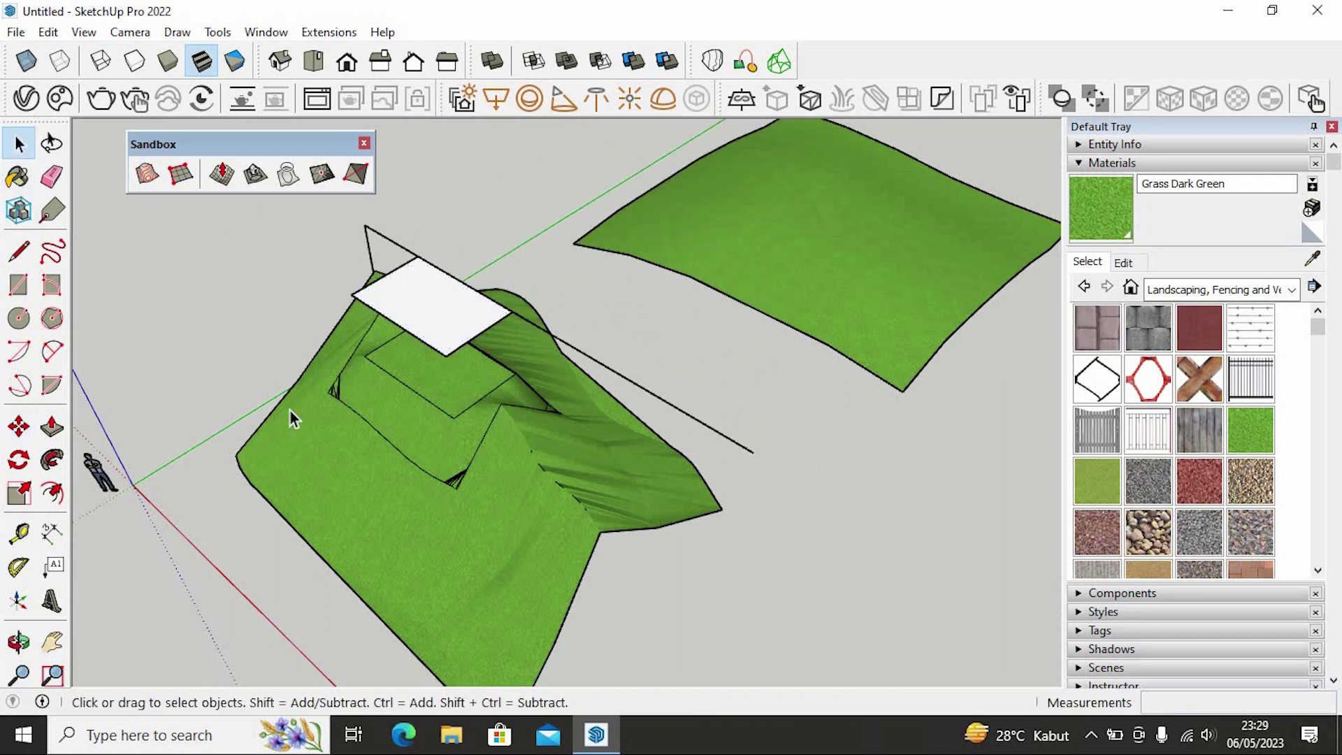
Step: Draw an edge about 2141 mm straight up from the grid terrain's back edge, continuing with a long edge across the terrain
scroll(290, 411, "down", 1)
middle_click_drag(327, 308, 321, 292)
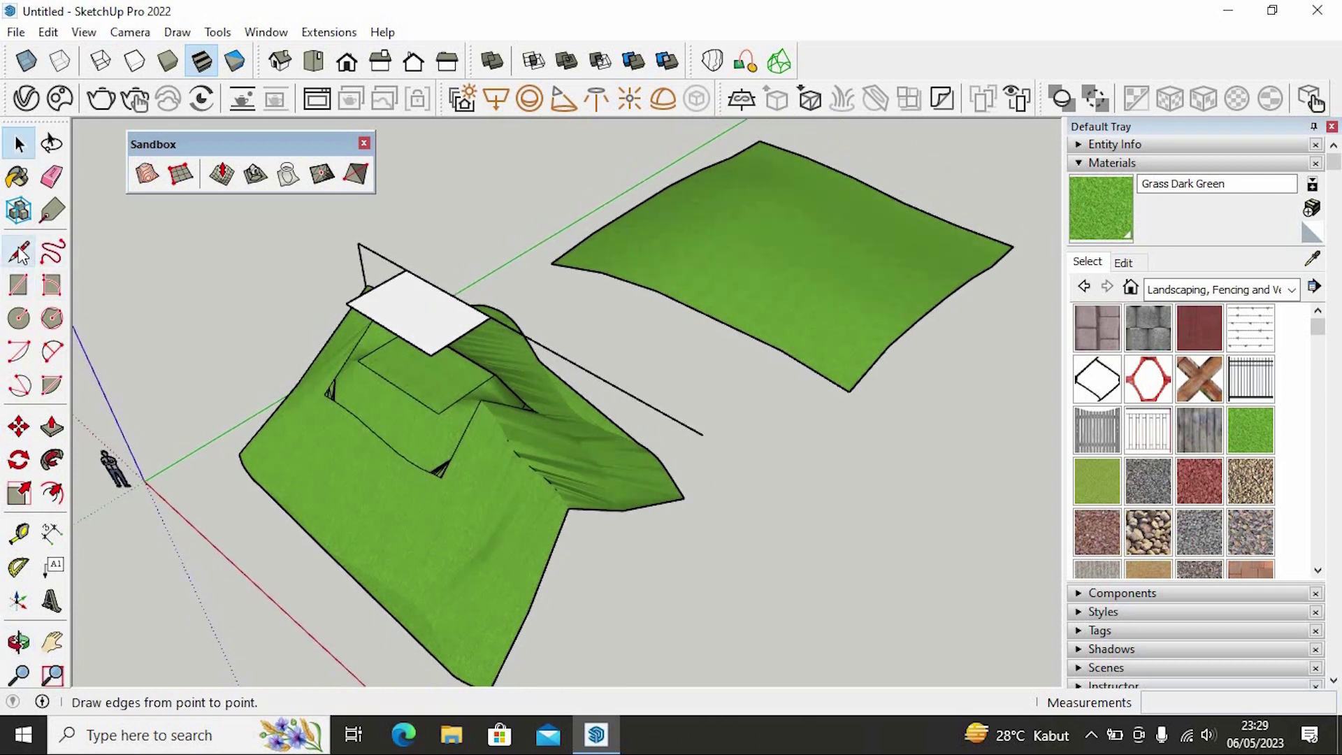
left_click(20, 251)
left_click(667, 186)
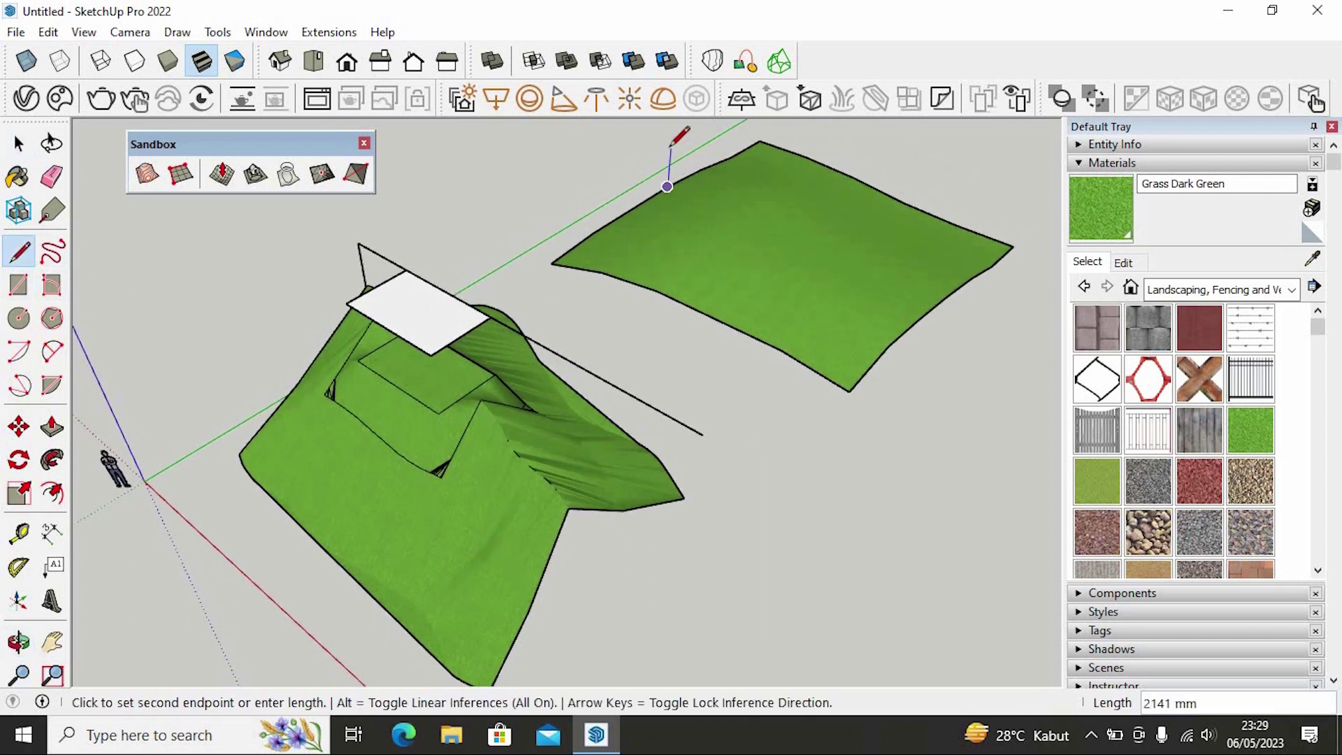
left_click(671, 147)
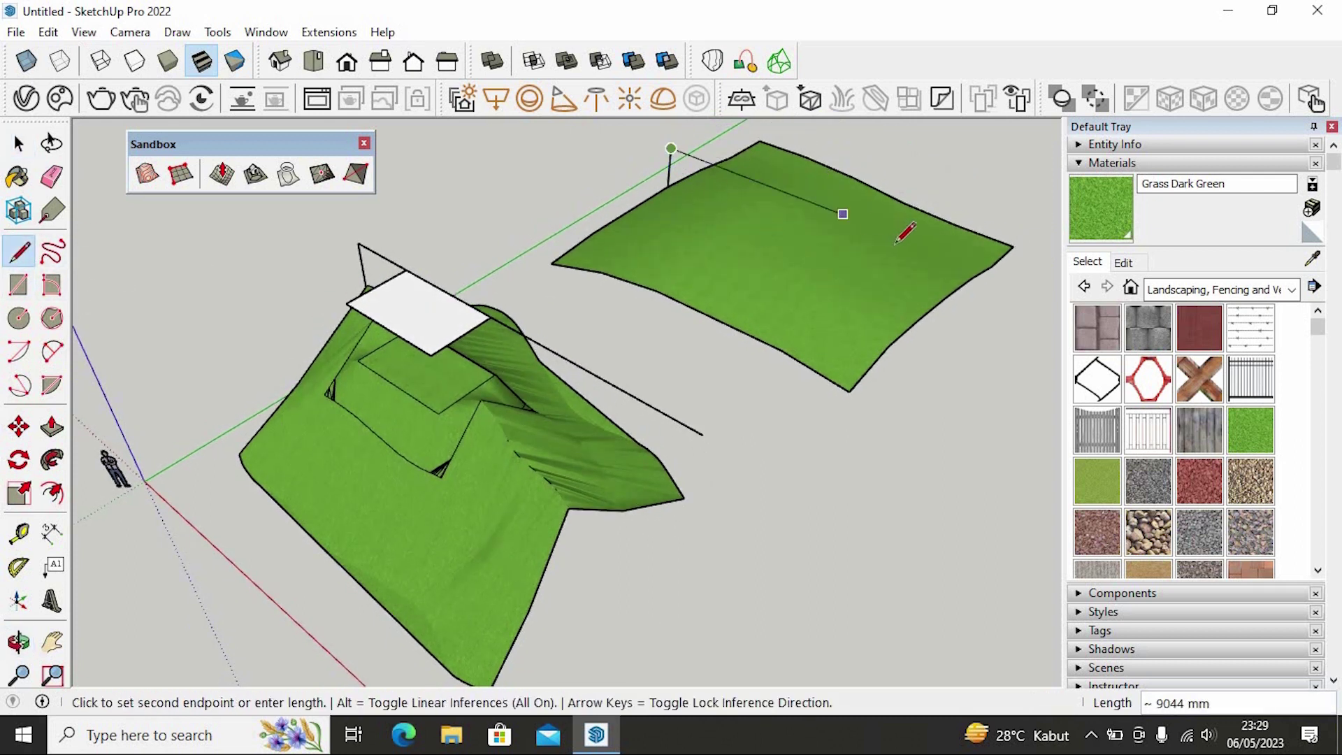
left_click(1019, 278)
key("r")
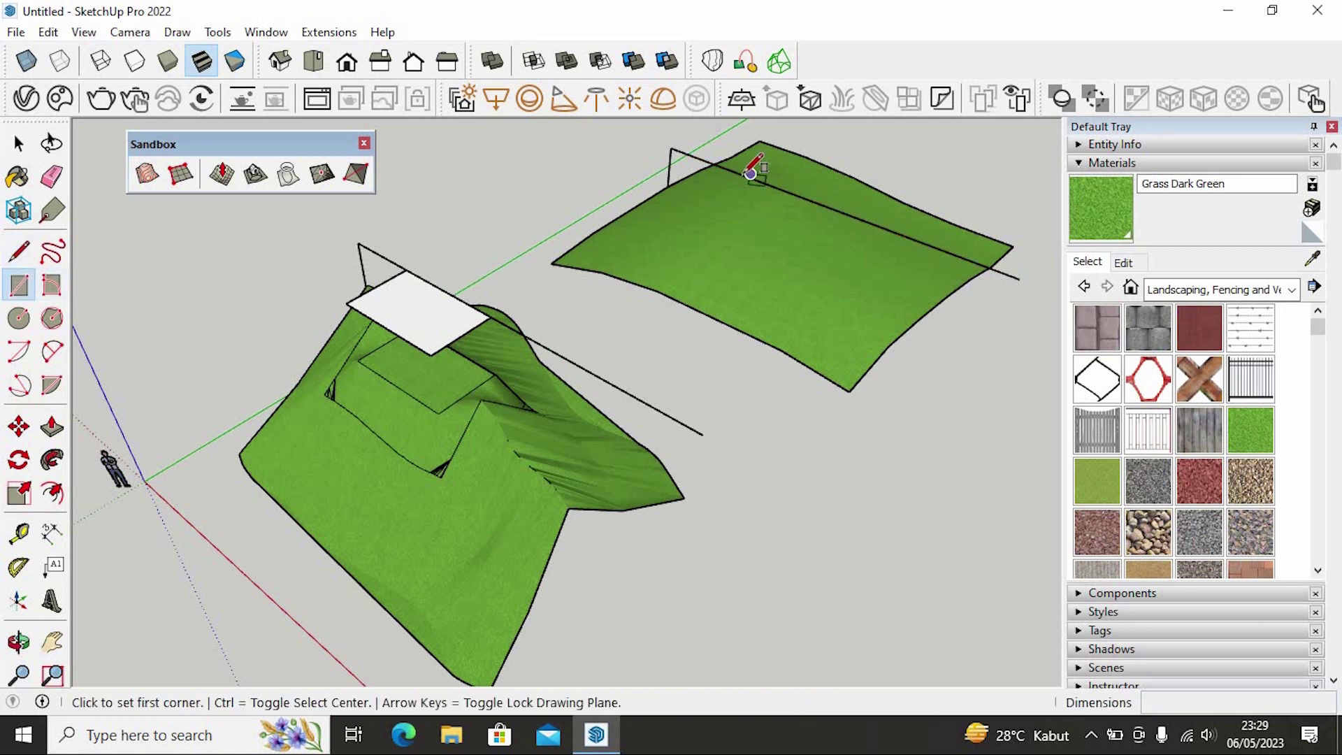
middle_click_drag(818, 189, 776, 210)
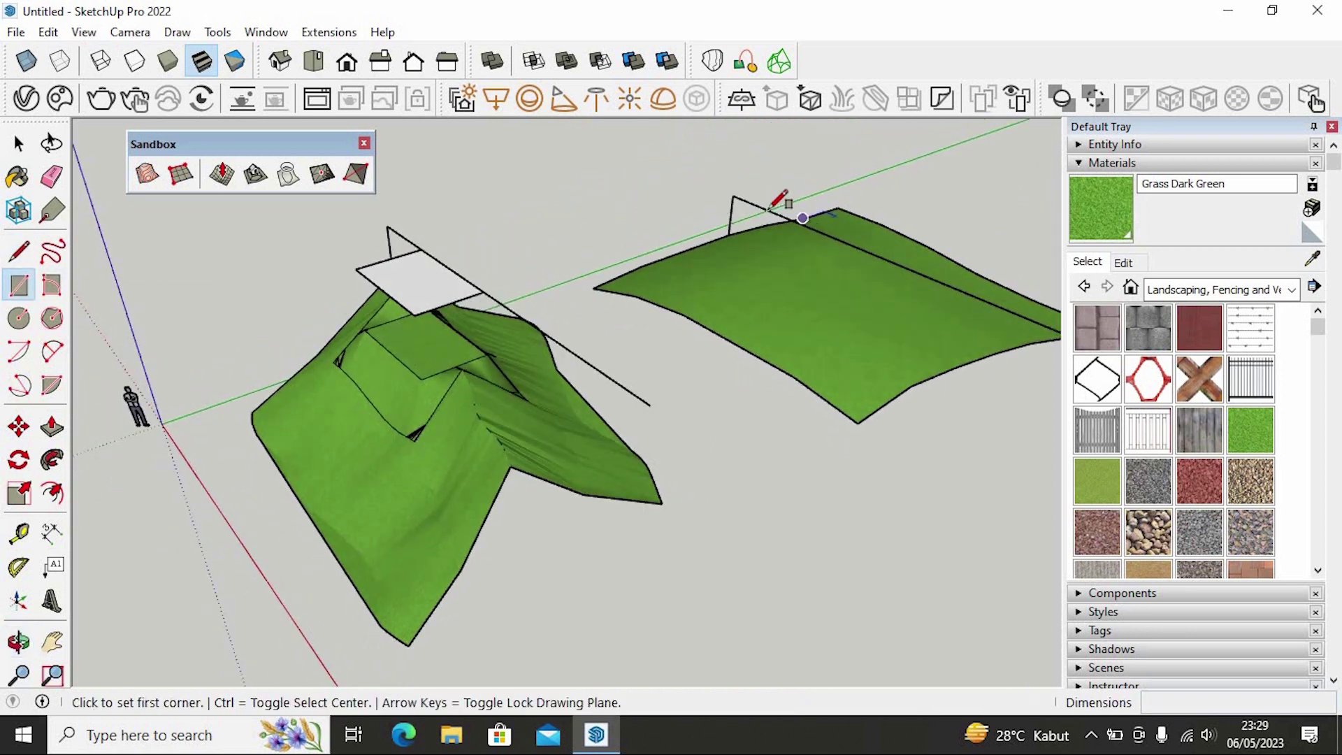
left_click(778, 214)
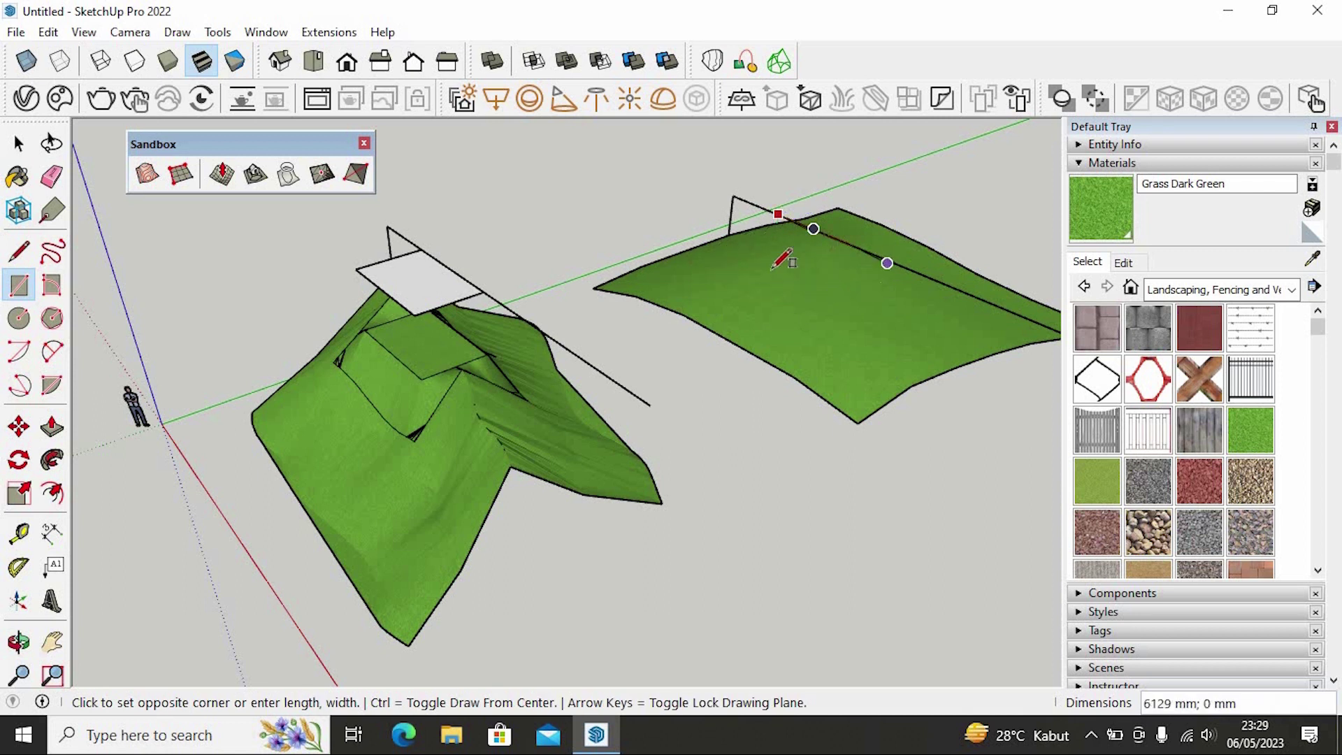
middle_click_drag(747, 376, 741, 307)
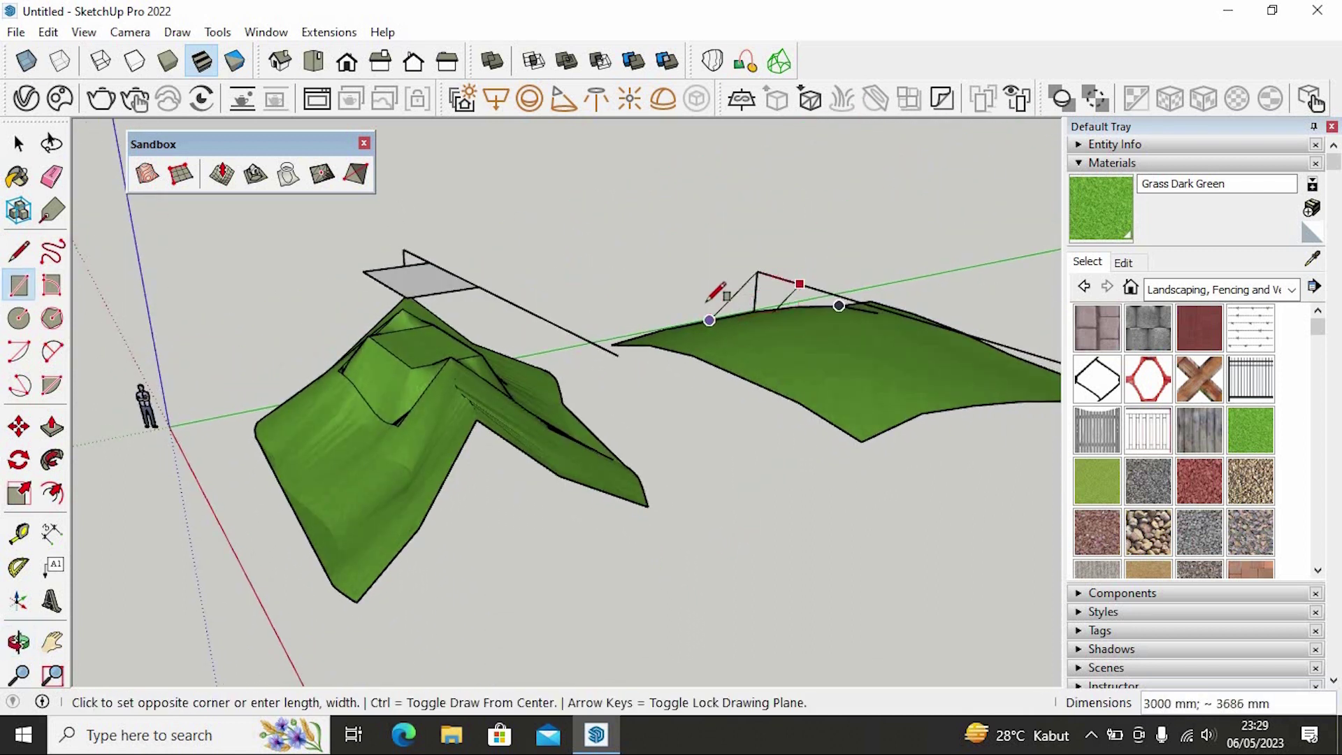
Step: Draw edges off the long line above the grid terrain to close a rectangular face about 4122 mm deep
key("l")
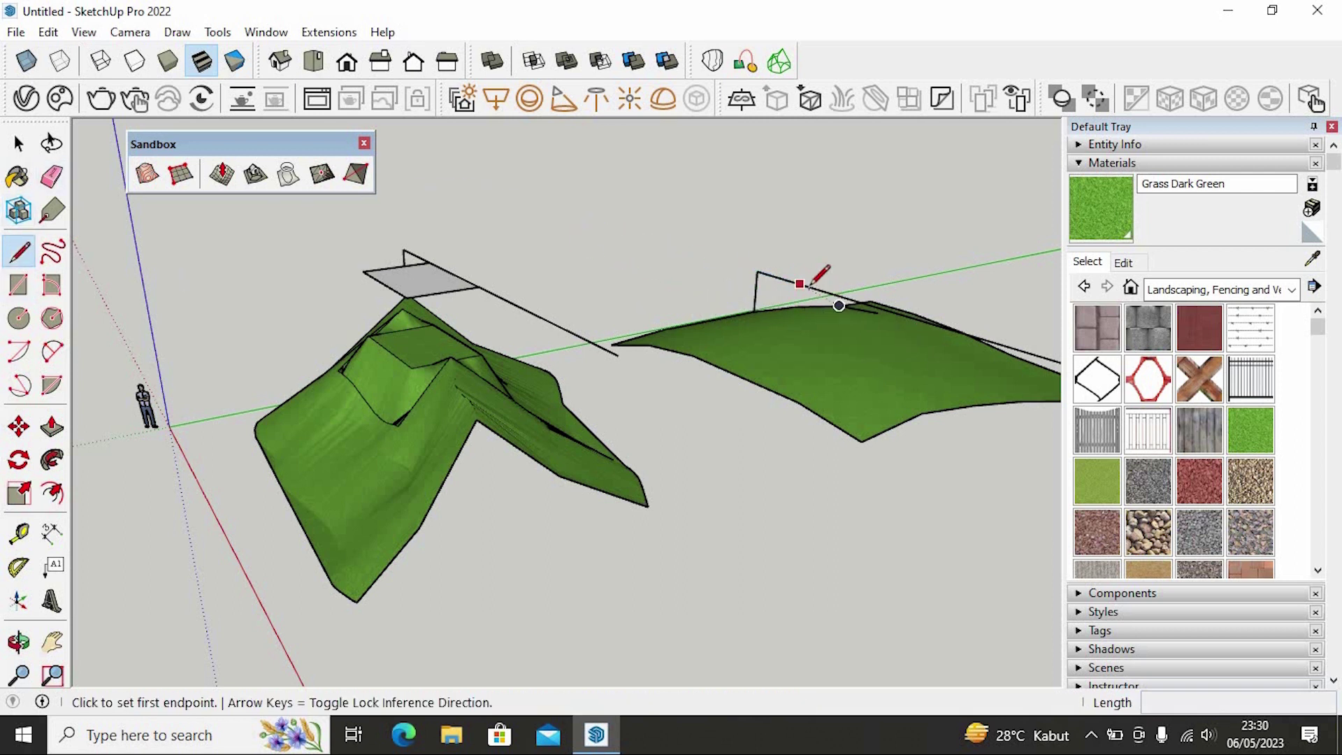
left_click(734, 296)
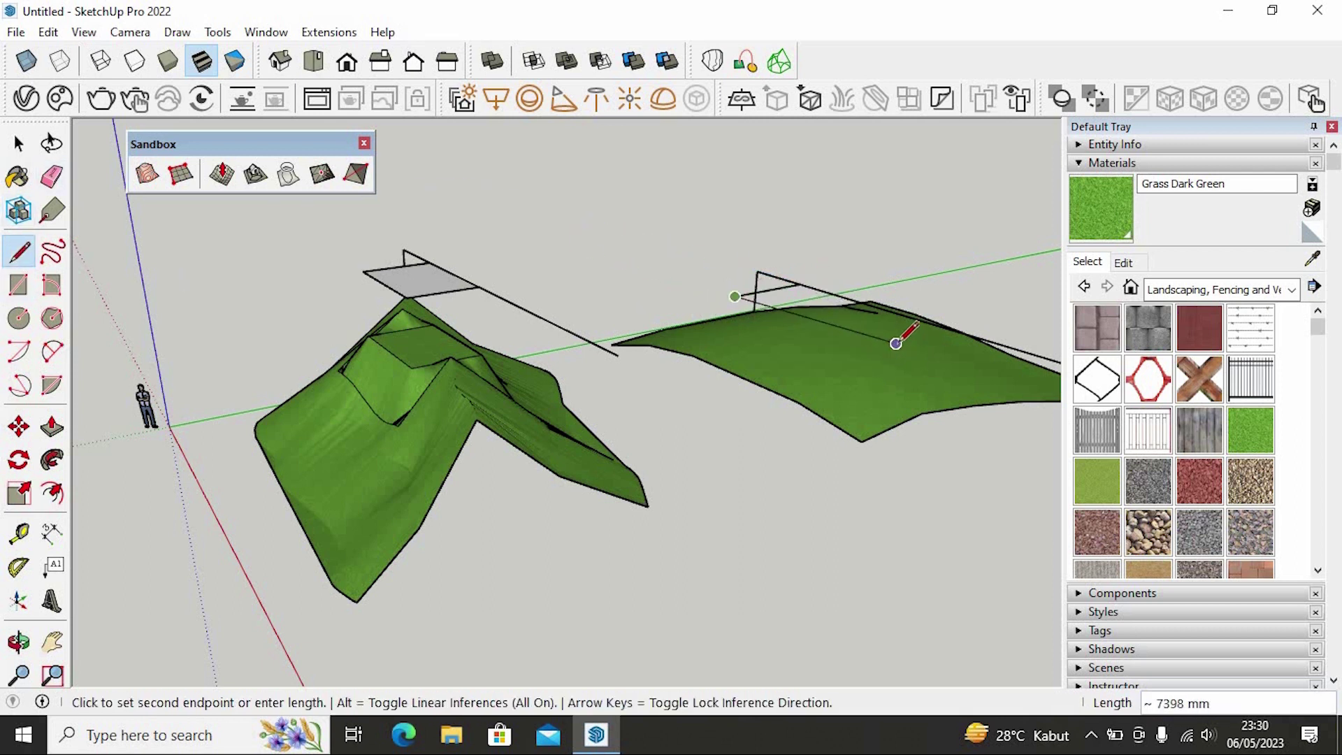
middle_click_drag(953, 405, 919, 361)
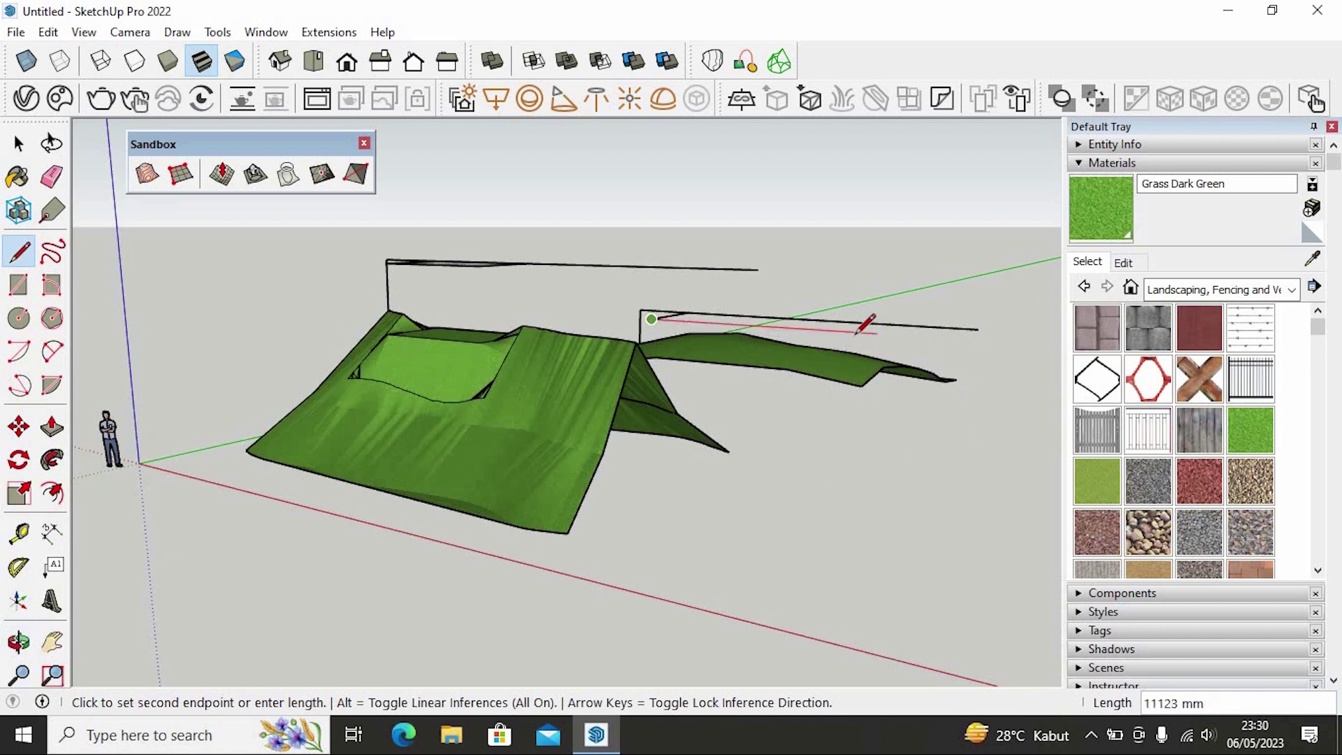
left_click(849, 332)
middle_click_drag(873, 312, 965, 287)
left_click(947, 284)
left_click(18, 144)
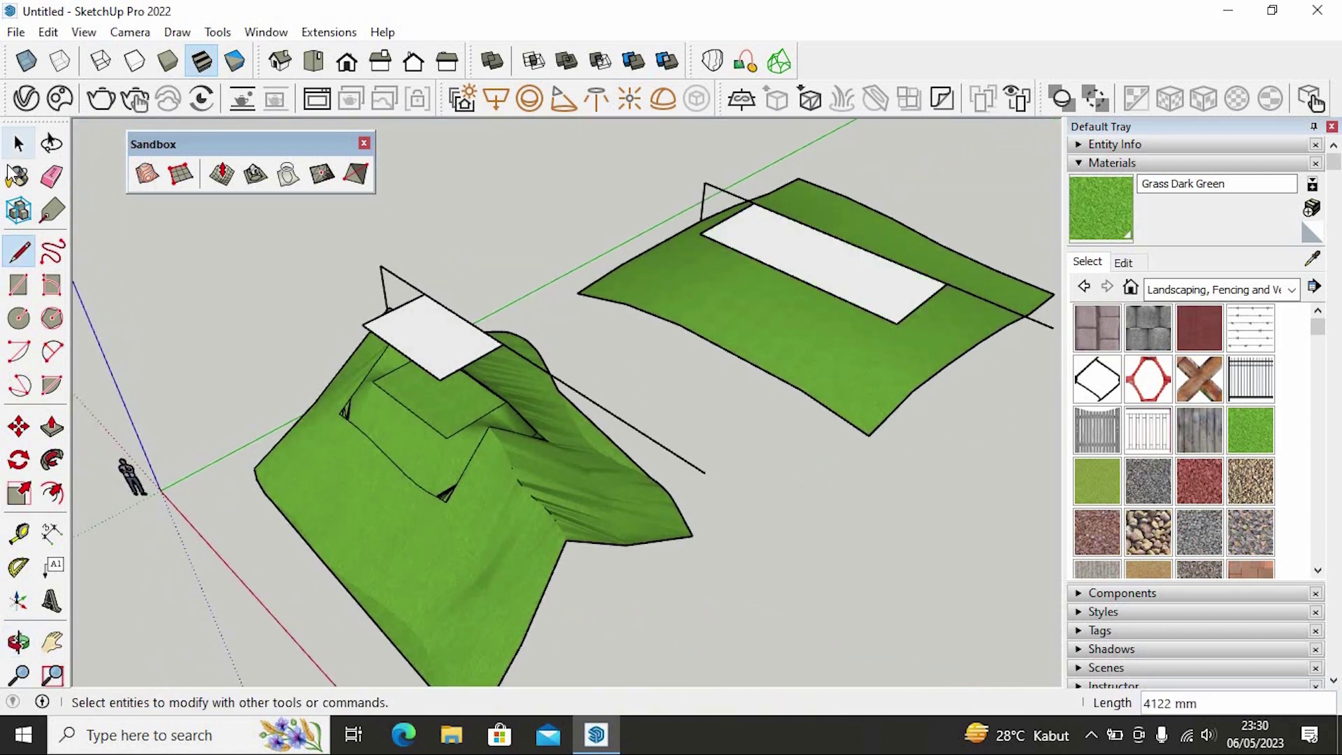
Step: Stamp the white rectangular face into the grid terrain with a 1000 mm offset, placing the flat platform slightly below the face
left_click(18, 144)
left_click(815, 279)
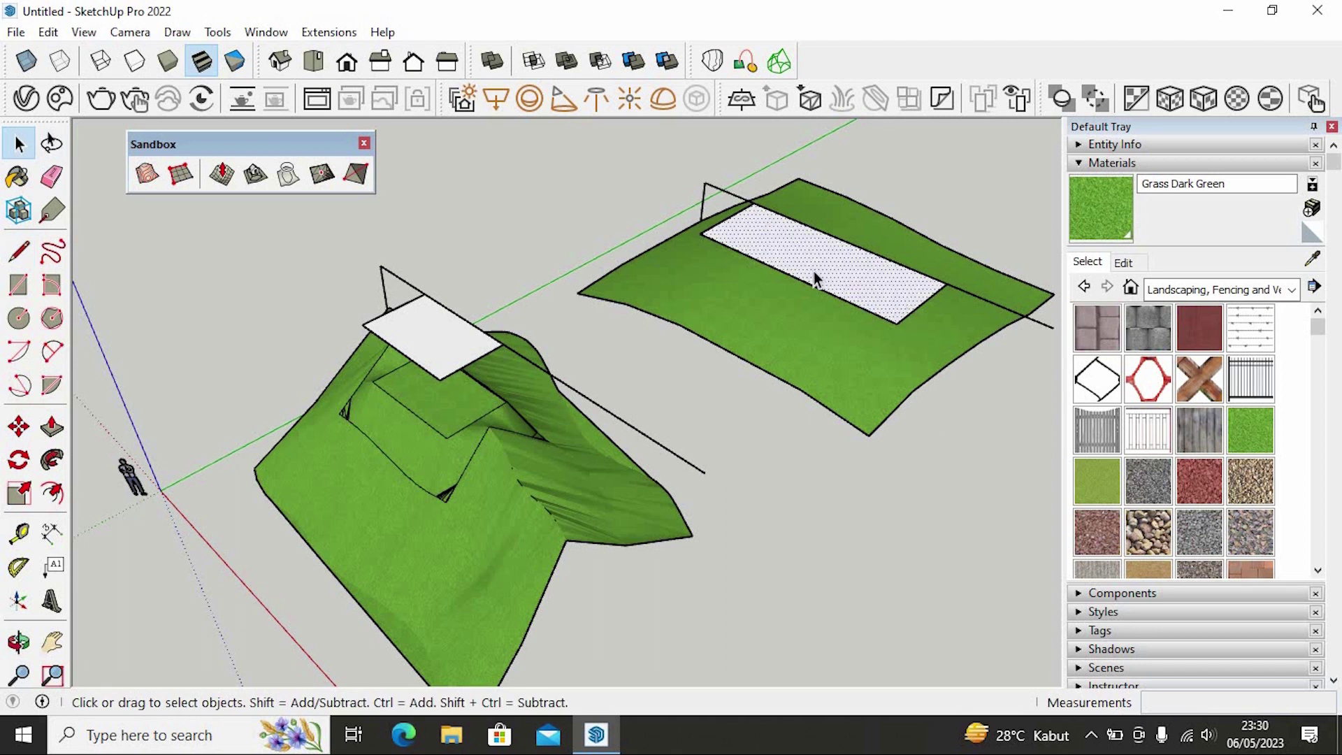
left_click(256, 175)
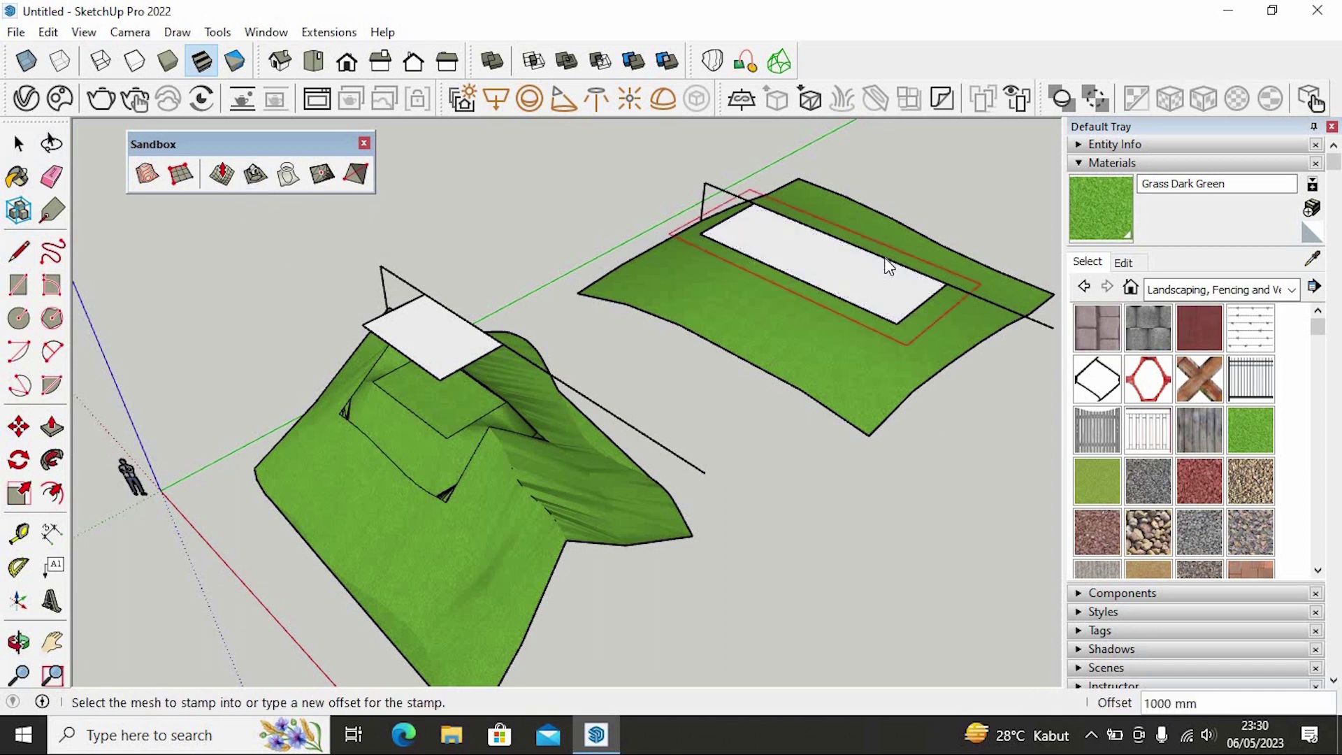
left_click(874, 374)
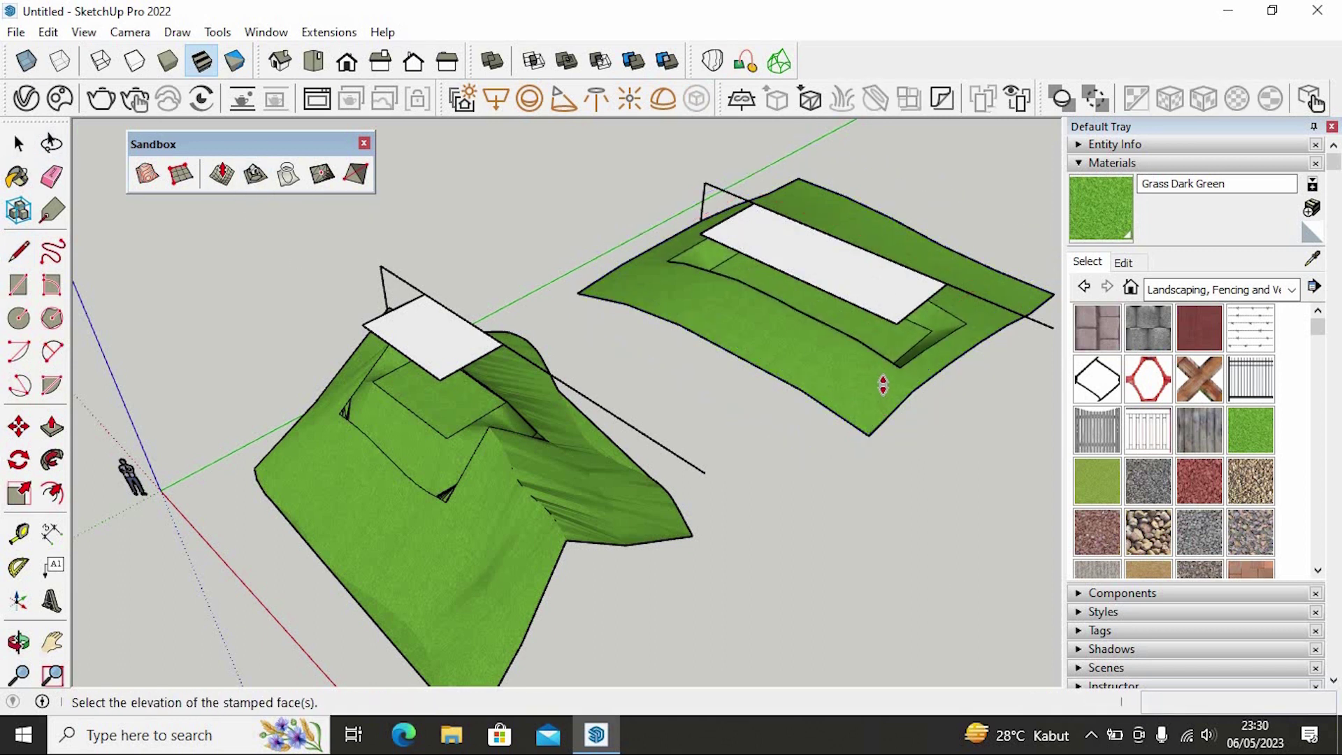
left_click(881, 374)
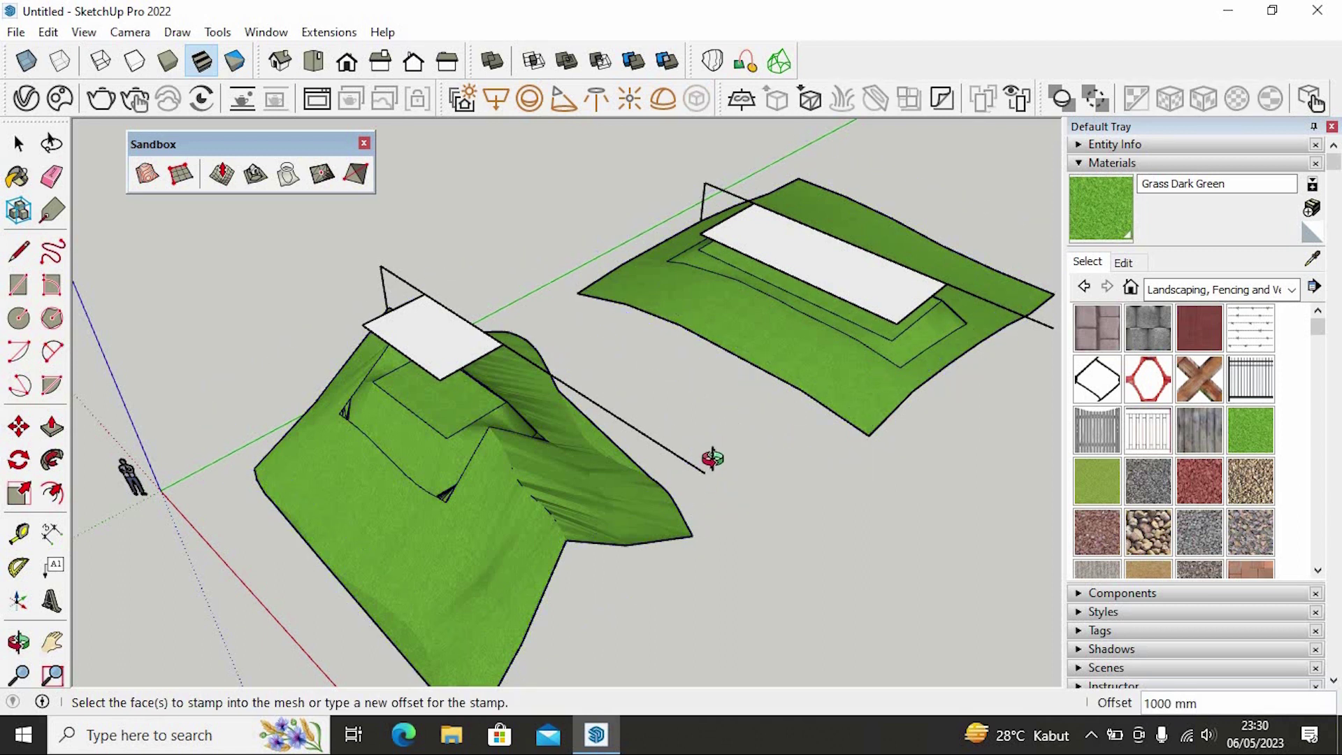
Step: Delete the upright construction edge with its short connecting segment and the white face above the grid terrain
middle_click_drag(710, 458, 3, 195)
left_click(18, 143)
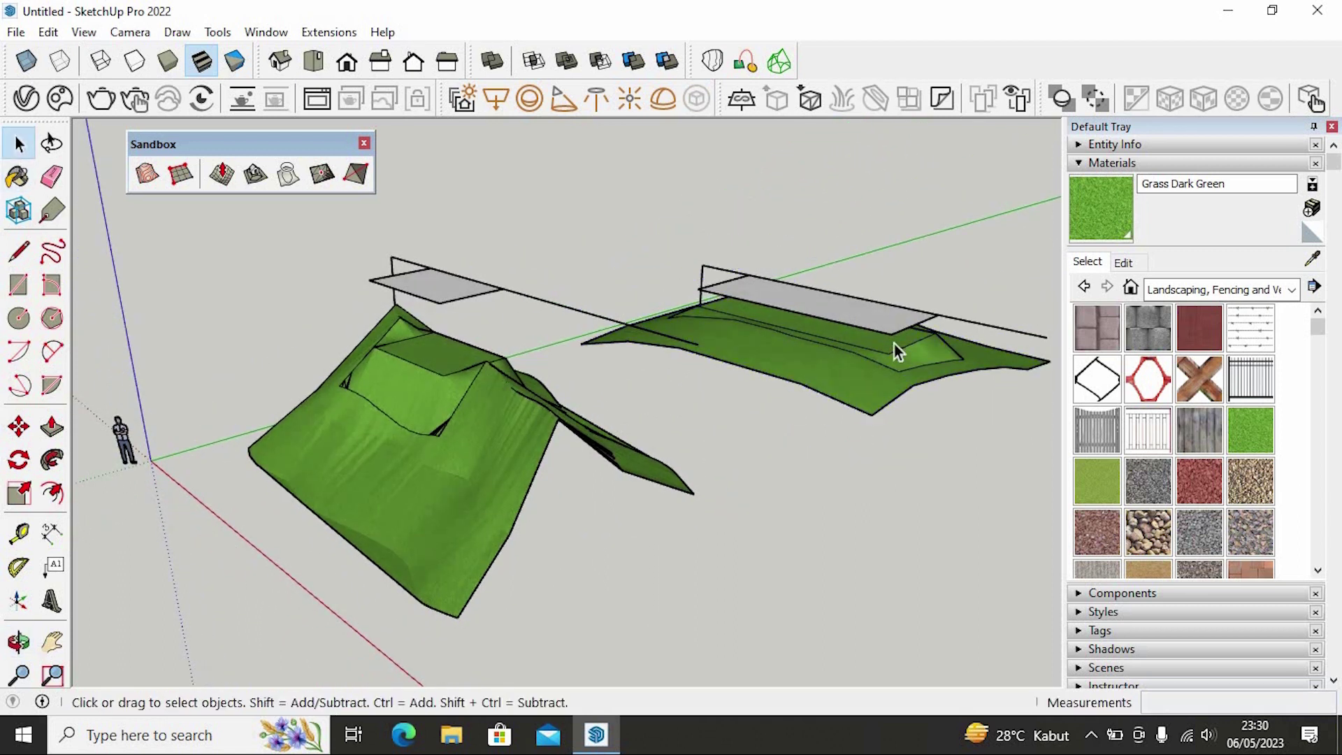
scroll(895, 344, "up", 5)
middle_click_drag(839, 410, 564, 225)
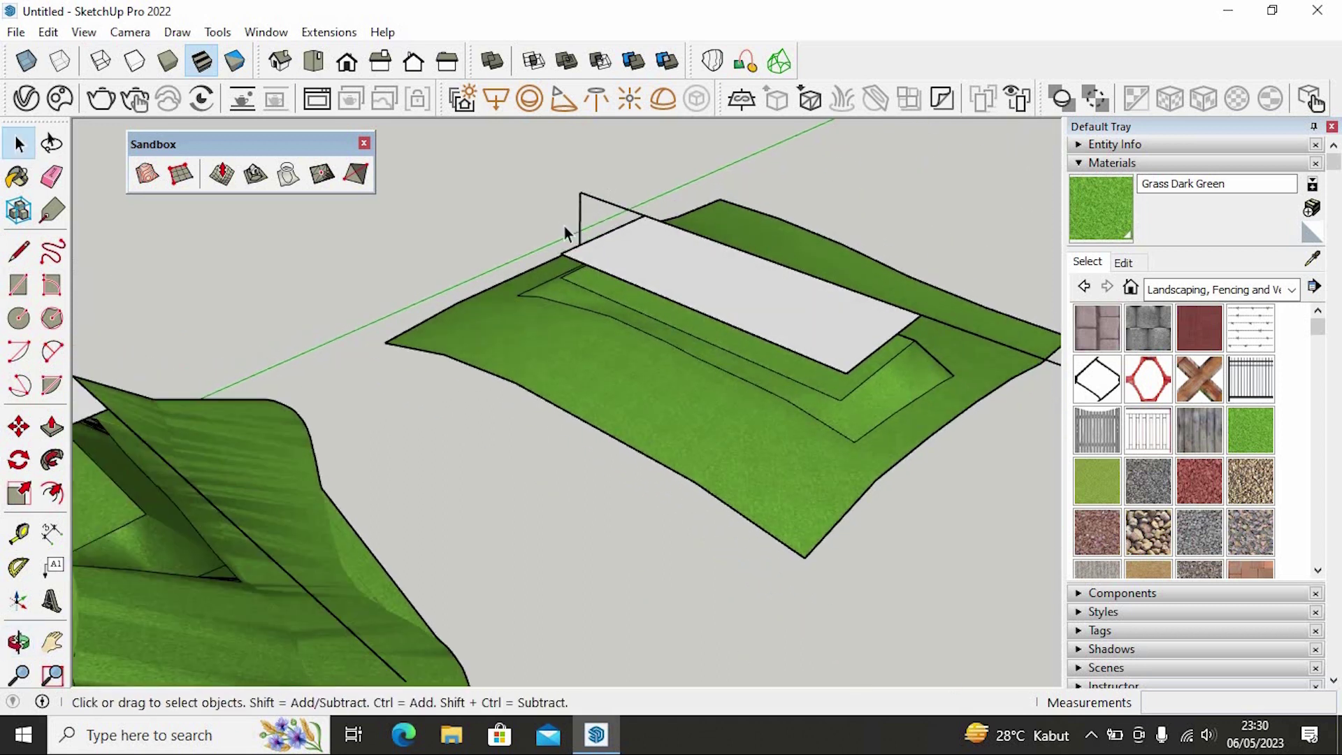
left_click(573, 216)
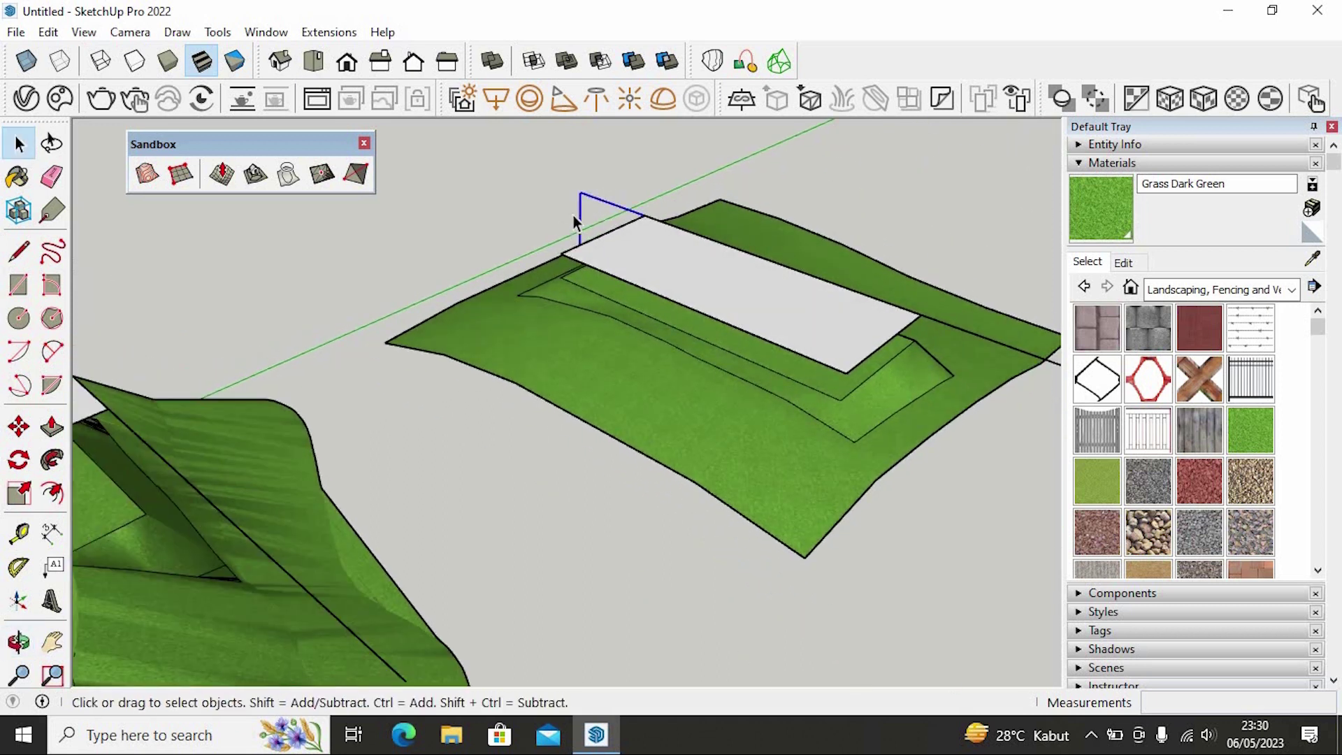
key("Delete")
left_click(810, 312)
key("Delete")
Step: Delete the remaining rectangle outline and long construction edge above the grid terrain, keeping only the stamped terrain
scroll(835, 315, "down", 3)
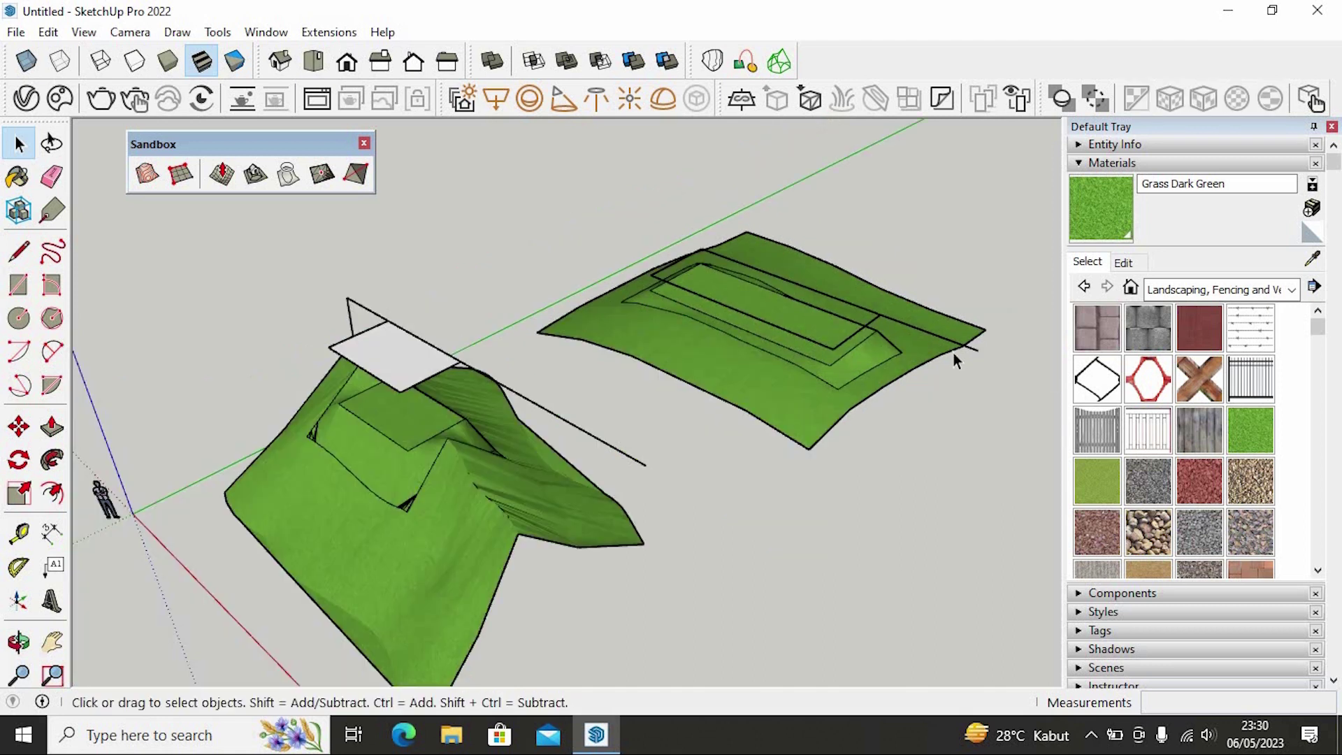
scroll(646, 228, "up", 4)
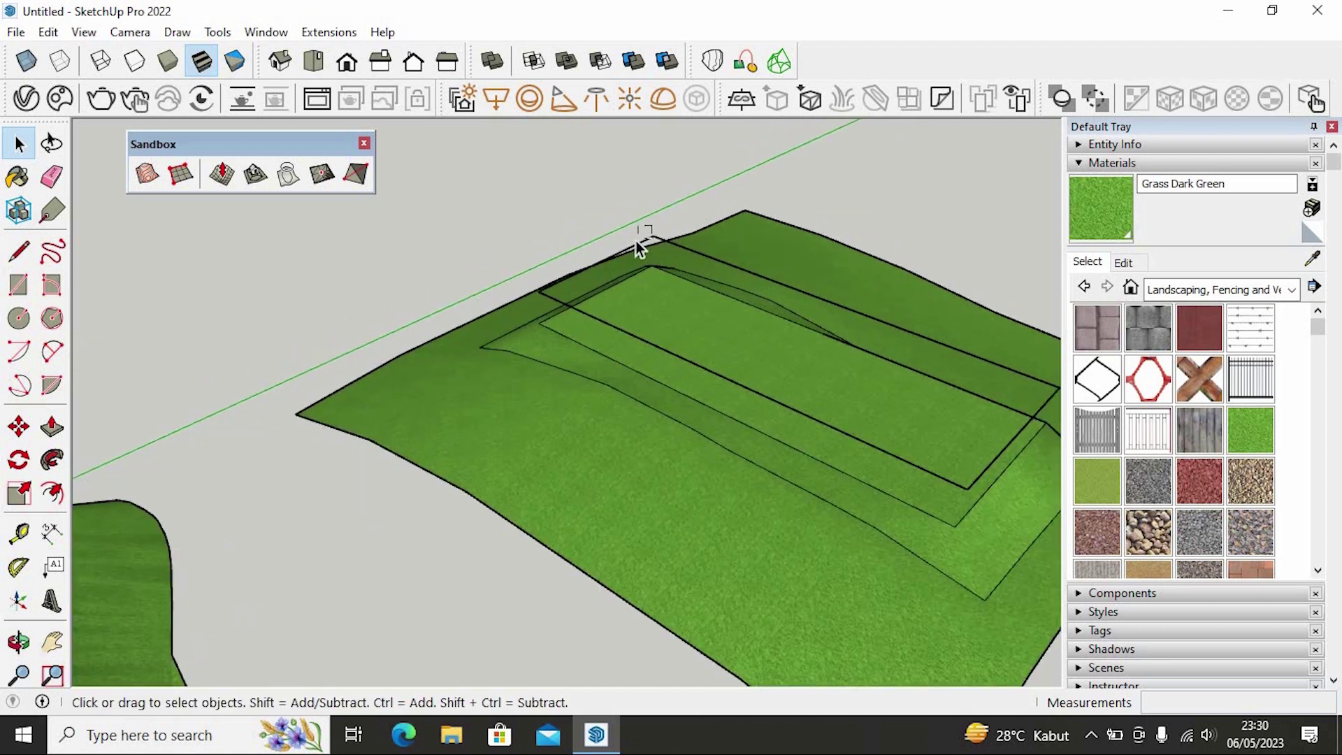
left_click(632, 249)
scroll(900, 342, "down", 3)
scroll(881, 333, "up", 3)
left_click(882, 328)
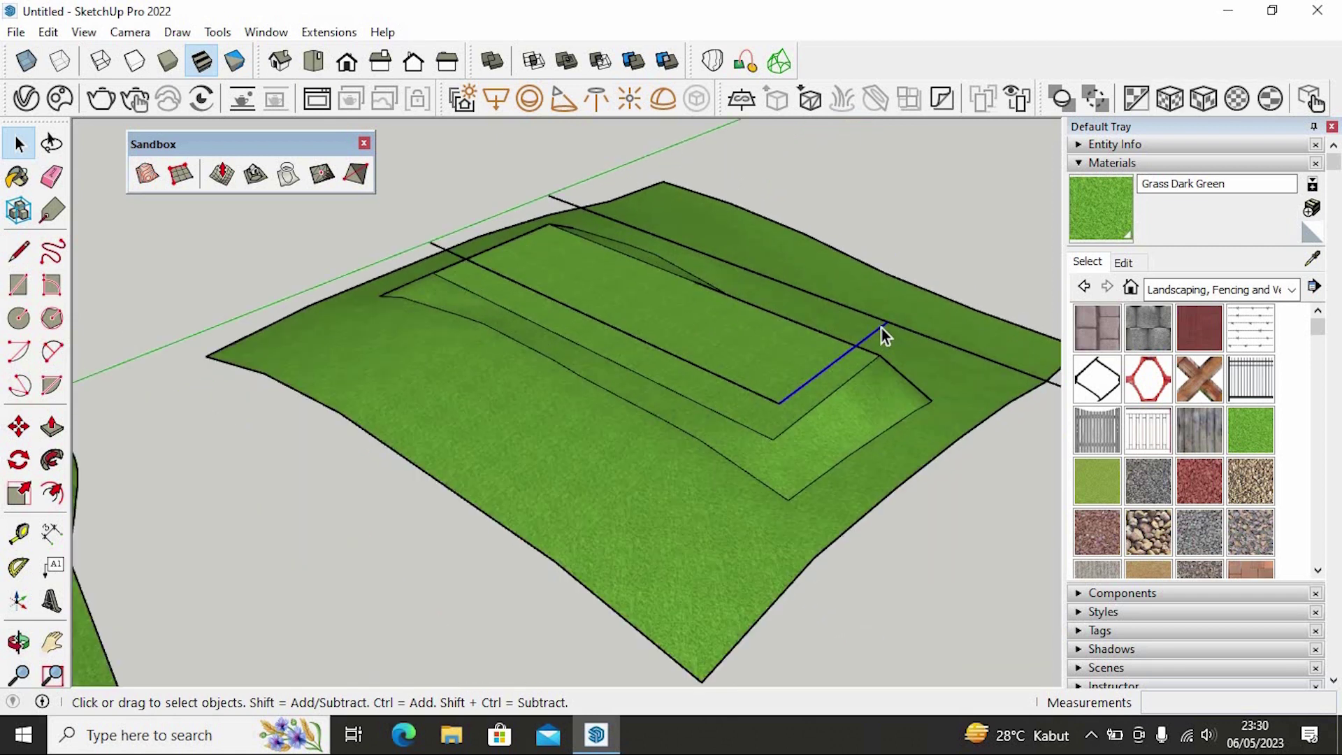
key("Delete")
left_click(886, 322)
key("Delete")
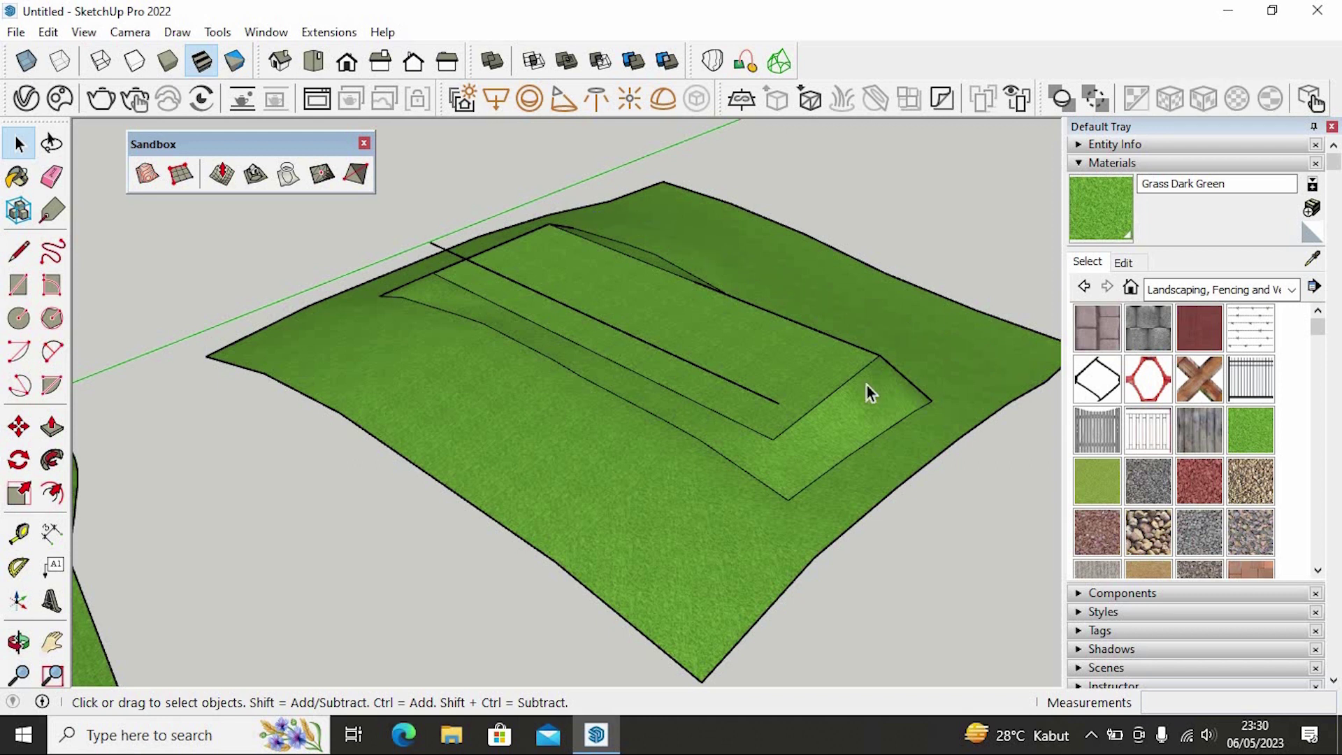
left_click(548, 301)
key("Delete")
scroll(725, 335, "down", 3)
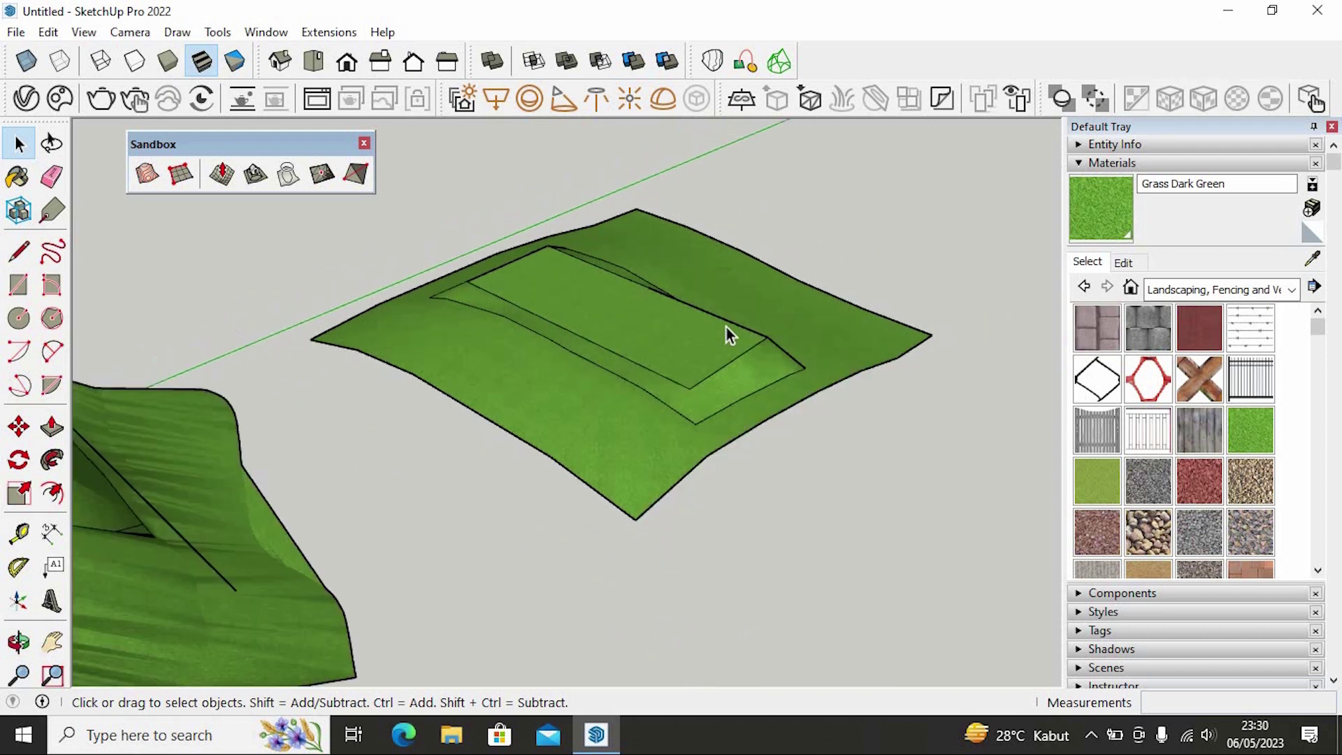
middle_click_drag(725, 335, 264, 328)
left_click(241, 330)
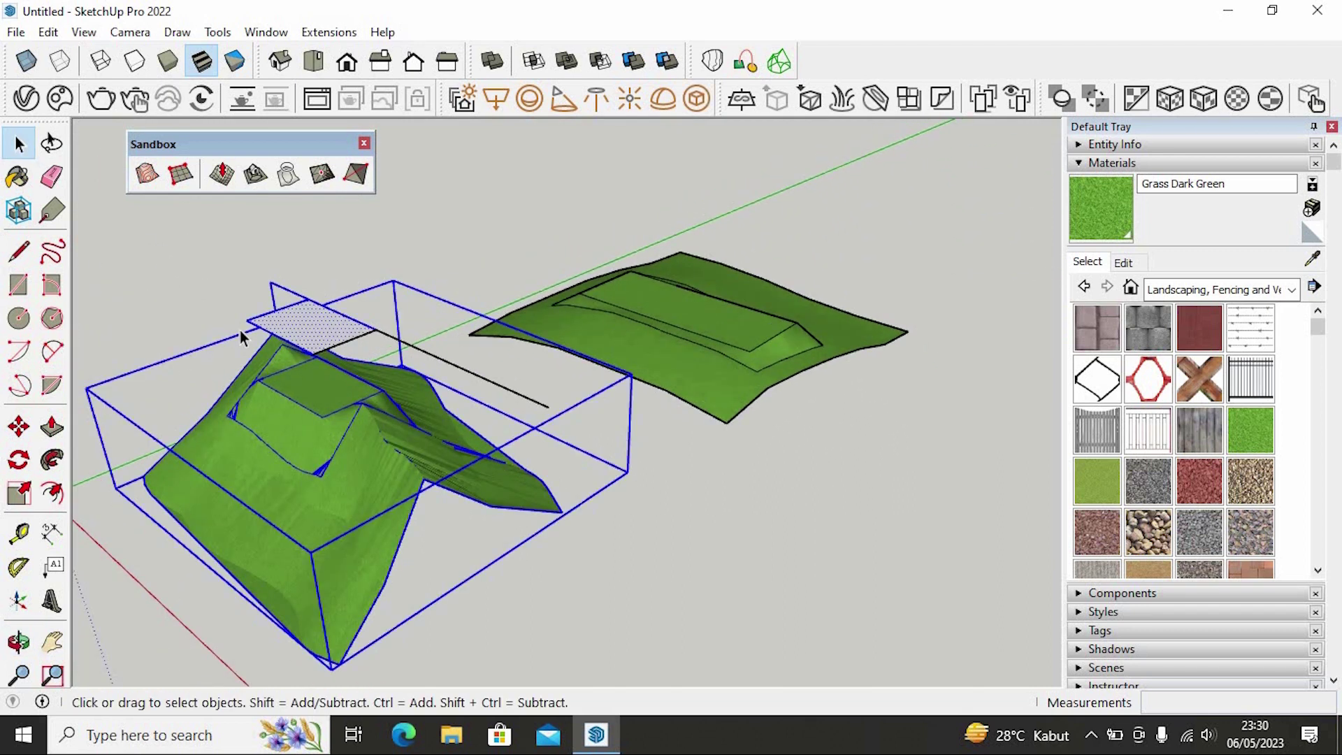
left_click(271, 320, "shift")
left_click(329, 280)
Step: Delete the white face and all its construction edges above the contour terrain
middle_click_drag(328, 280, 341, 250)
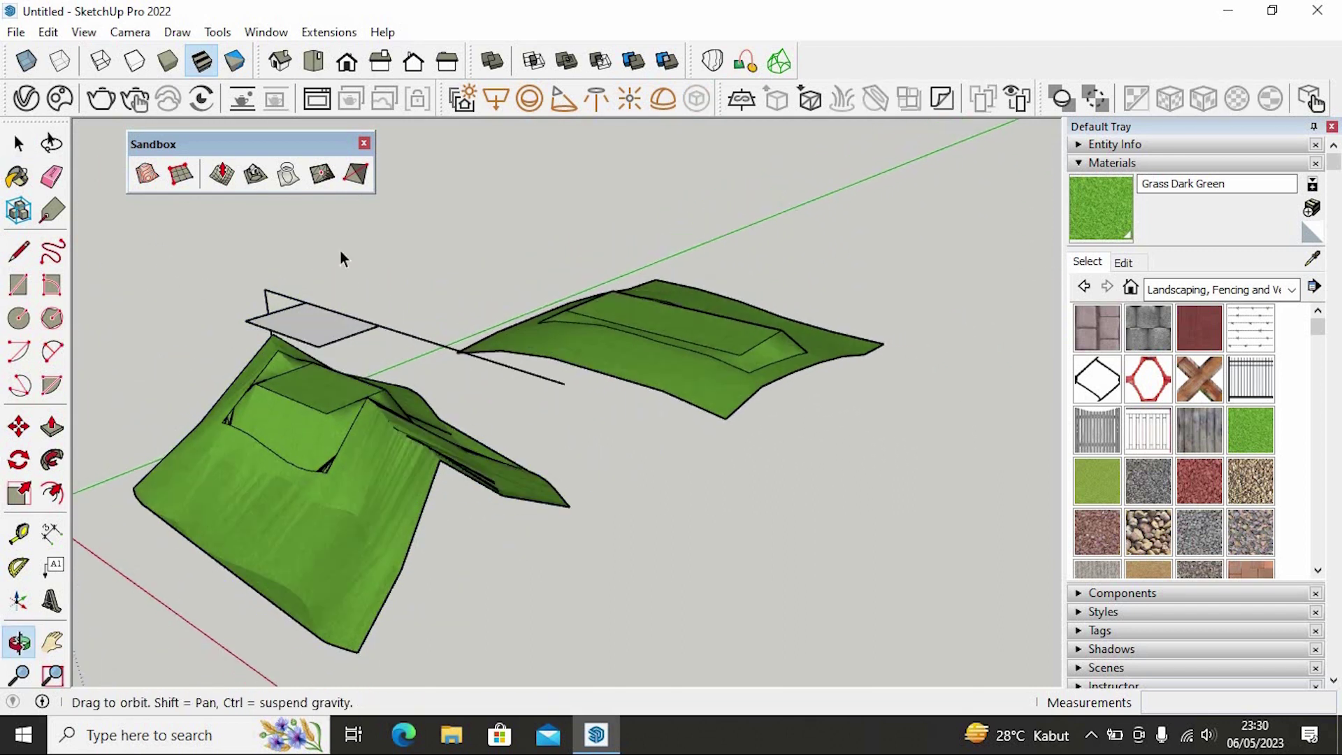
right_click(300, 274)
key("Escape")
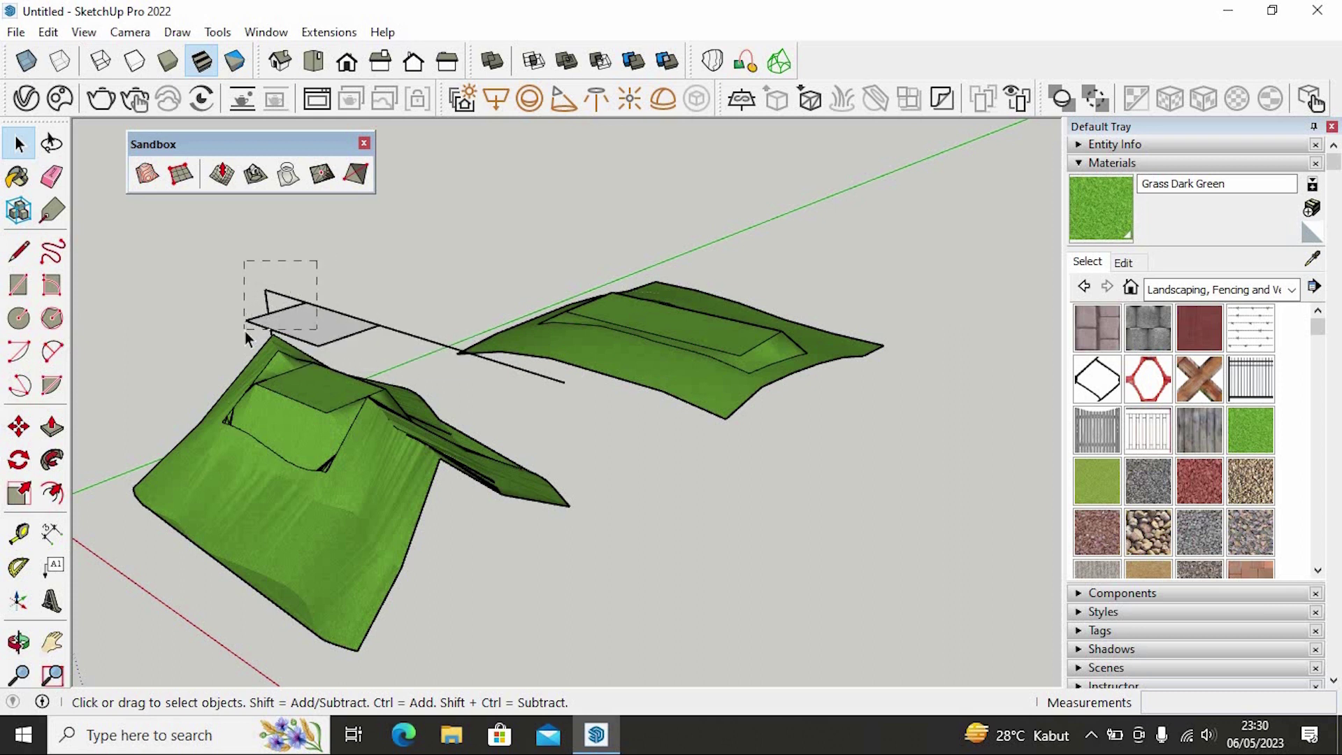
left_click(250, 327)
key("Delete")
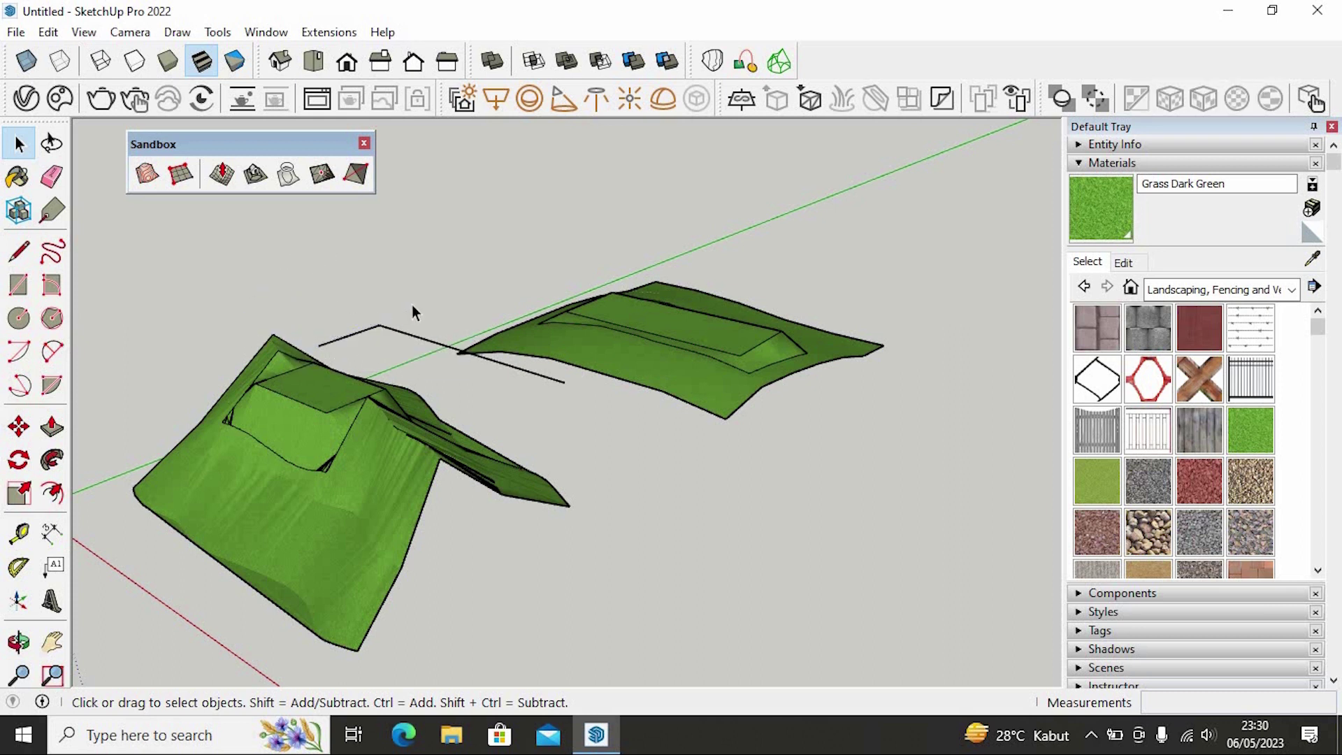
left_click_drag(362, 342, 362, 342)
key("Delete")
middle_click_drag(363, 342, 391, 489)
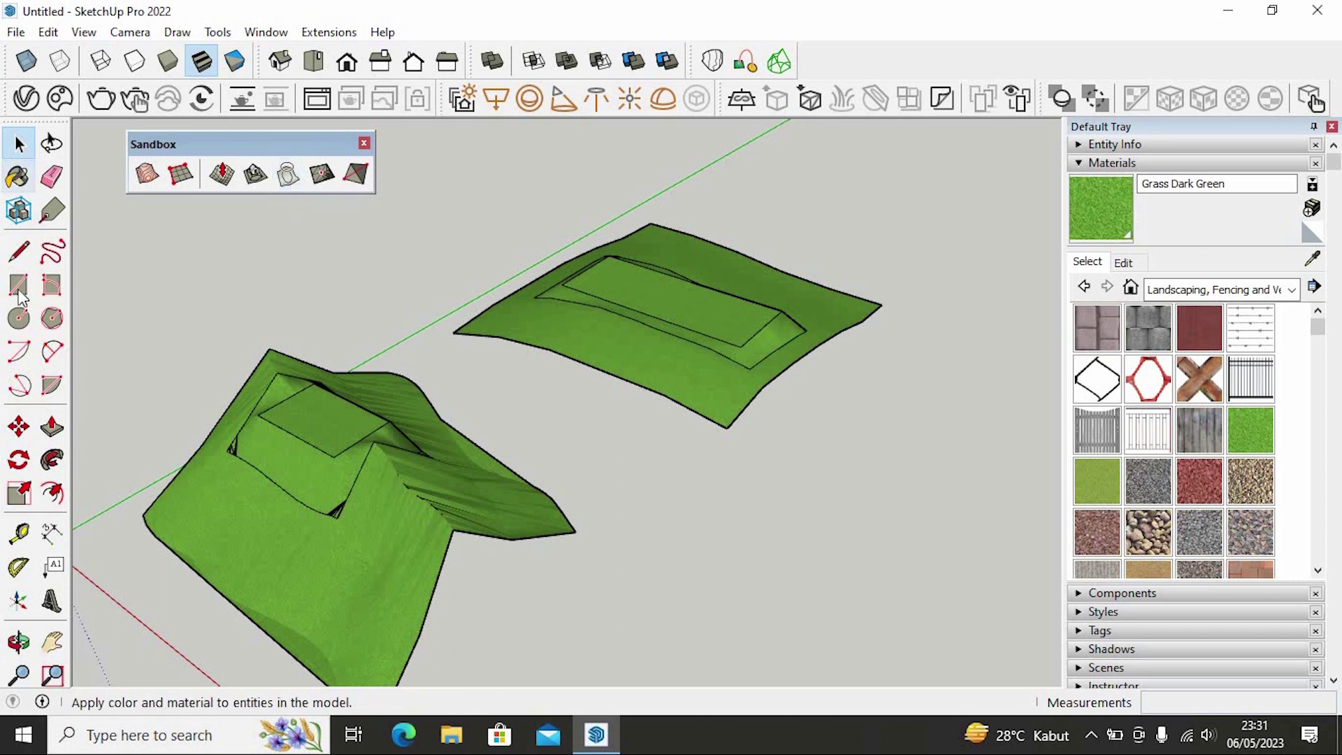
Step: Draw an edge straight up from the contour terrain's stamped platform, continuing with a long edge above the ridge
left_click(18, 250)
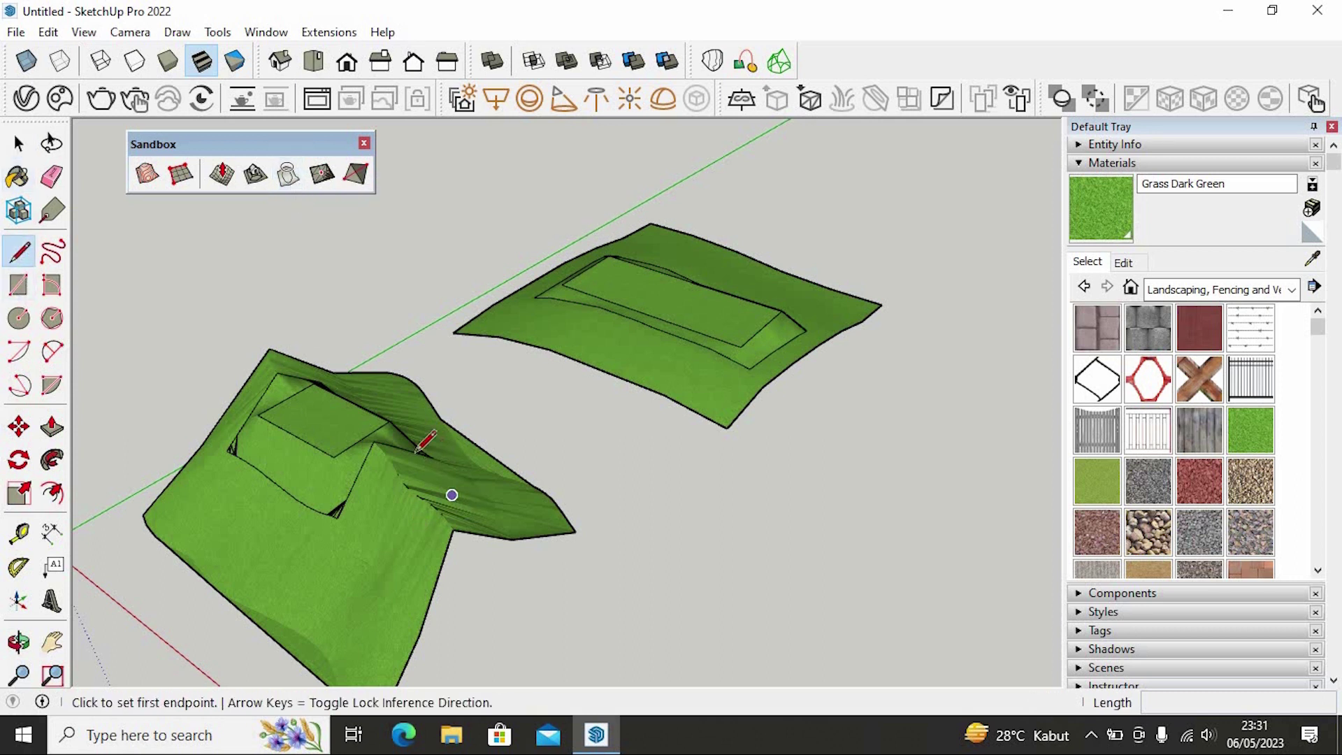
left_click(363, 437)
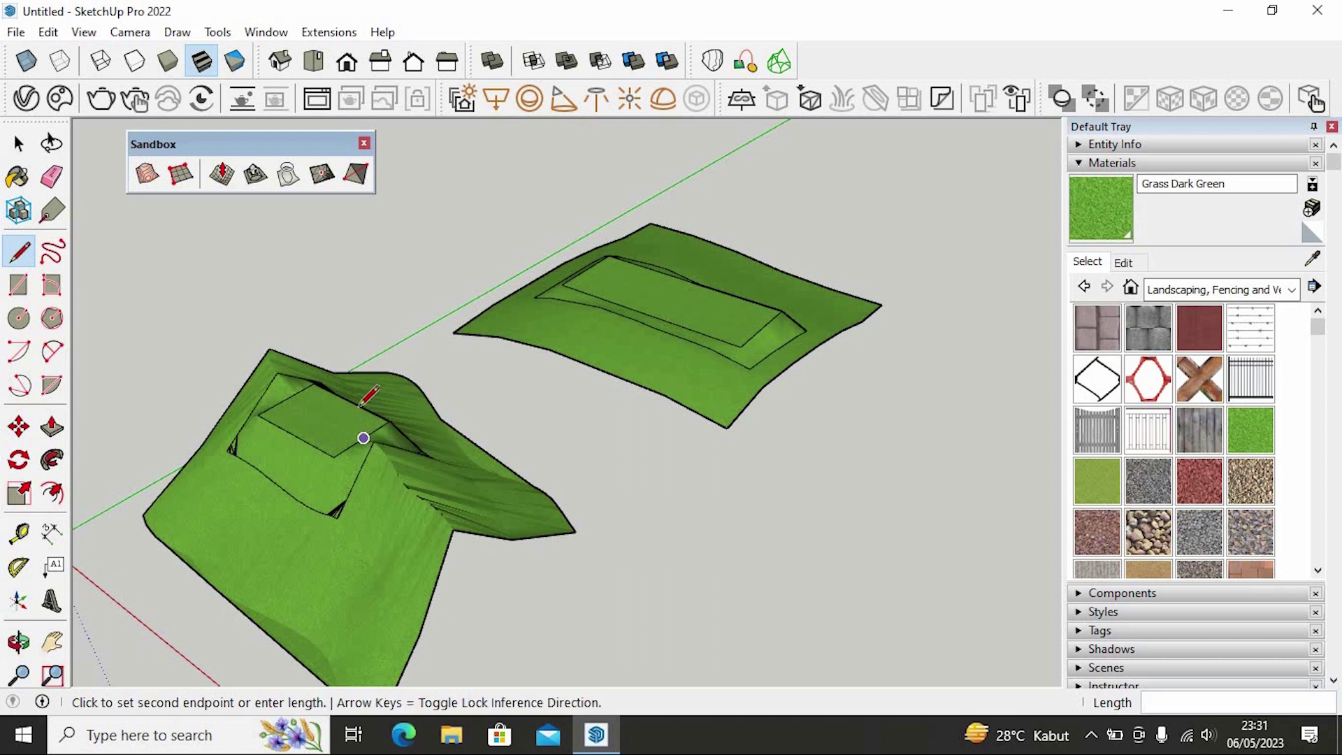
left_click(541, 447)
left_click(595, 451)
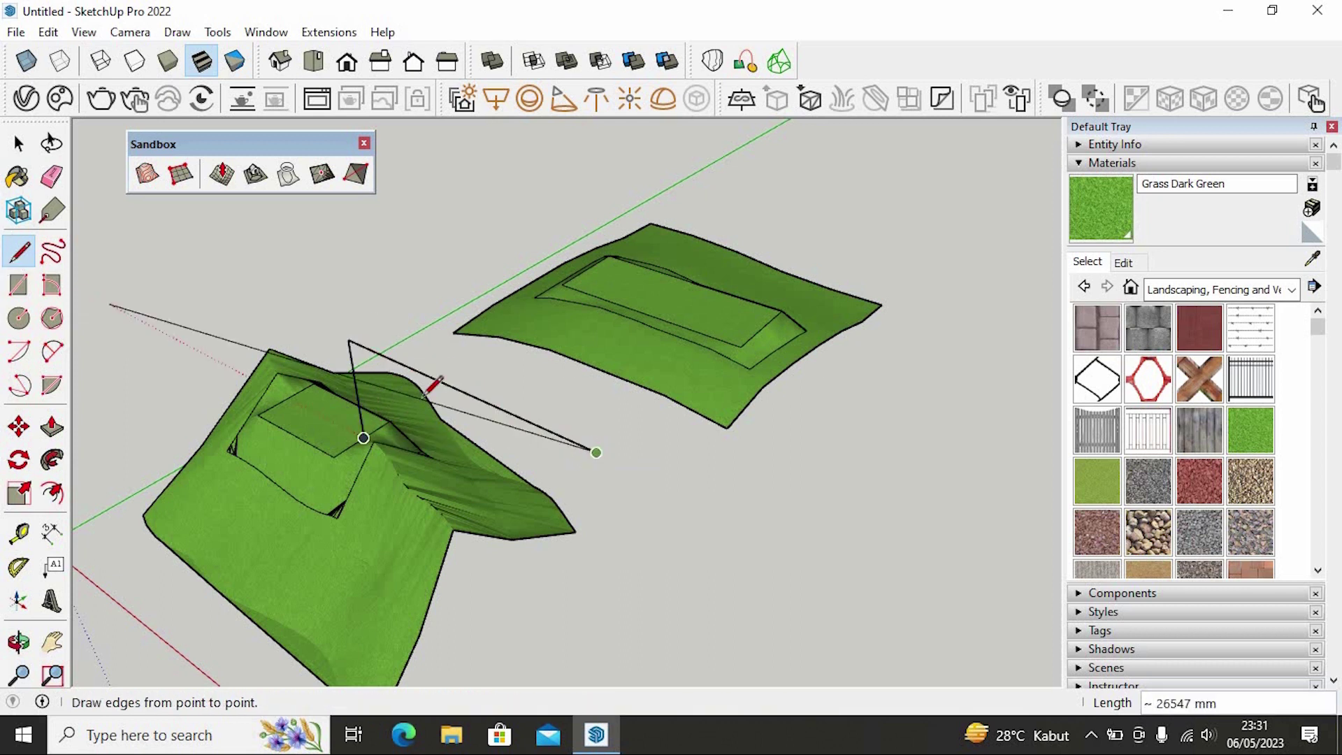
Step: Draw a narrow rectangular face about 6800 mm by 984 mm along the long construction edge above the contour terrain
key("Escape")
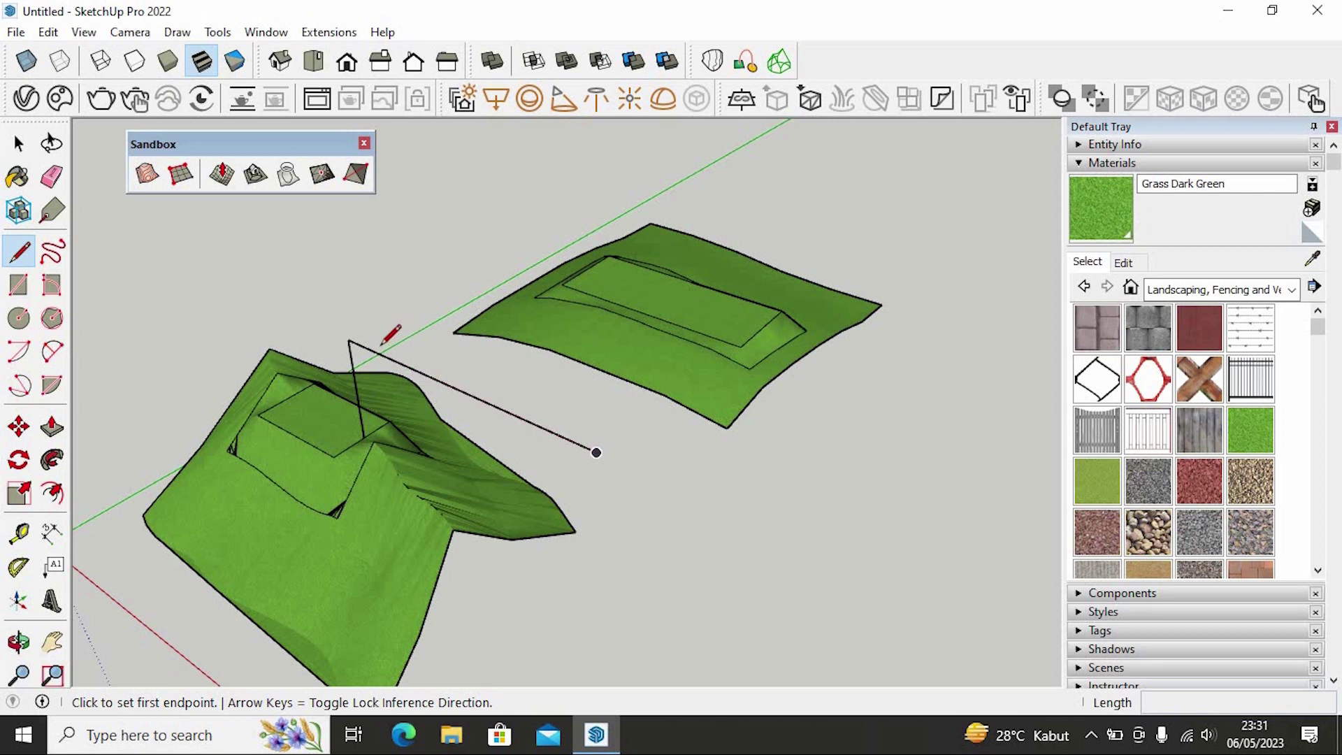
left_click(349, 338)
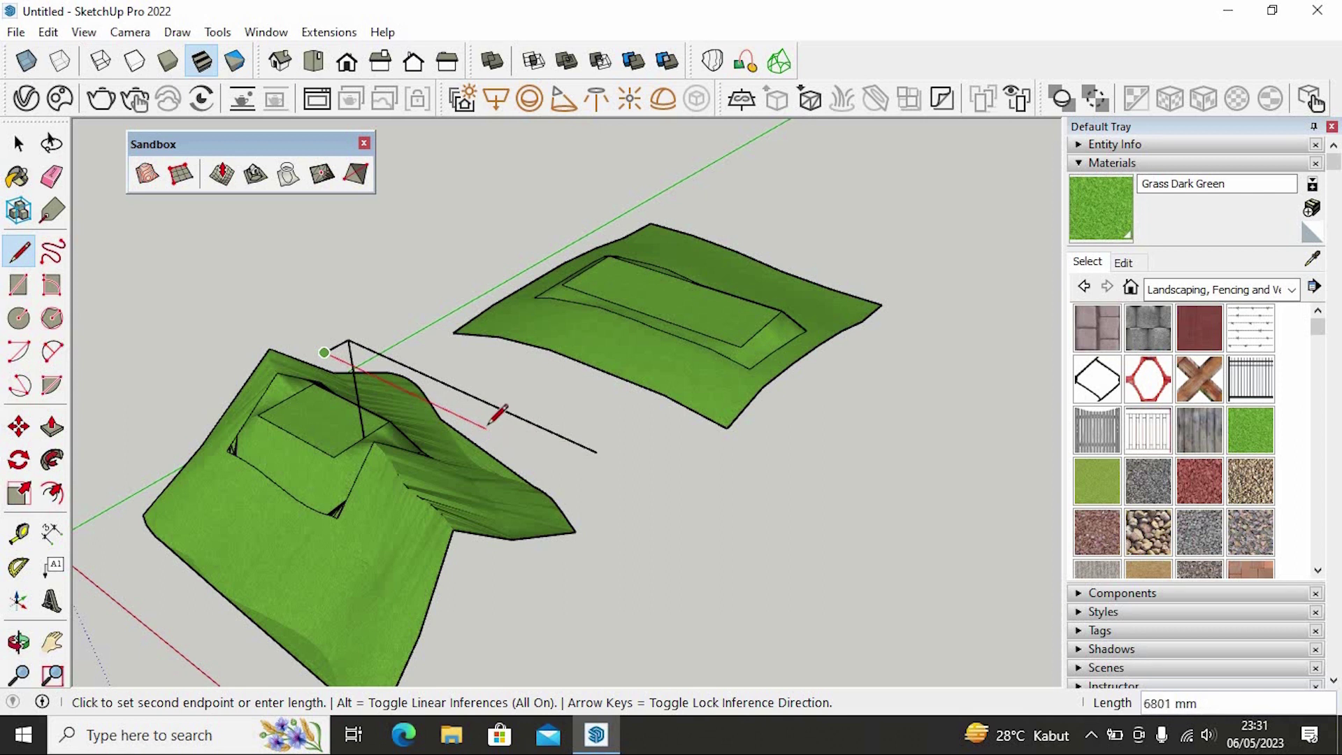
left_click(490, 427)
left_click(18, 144)
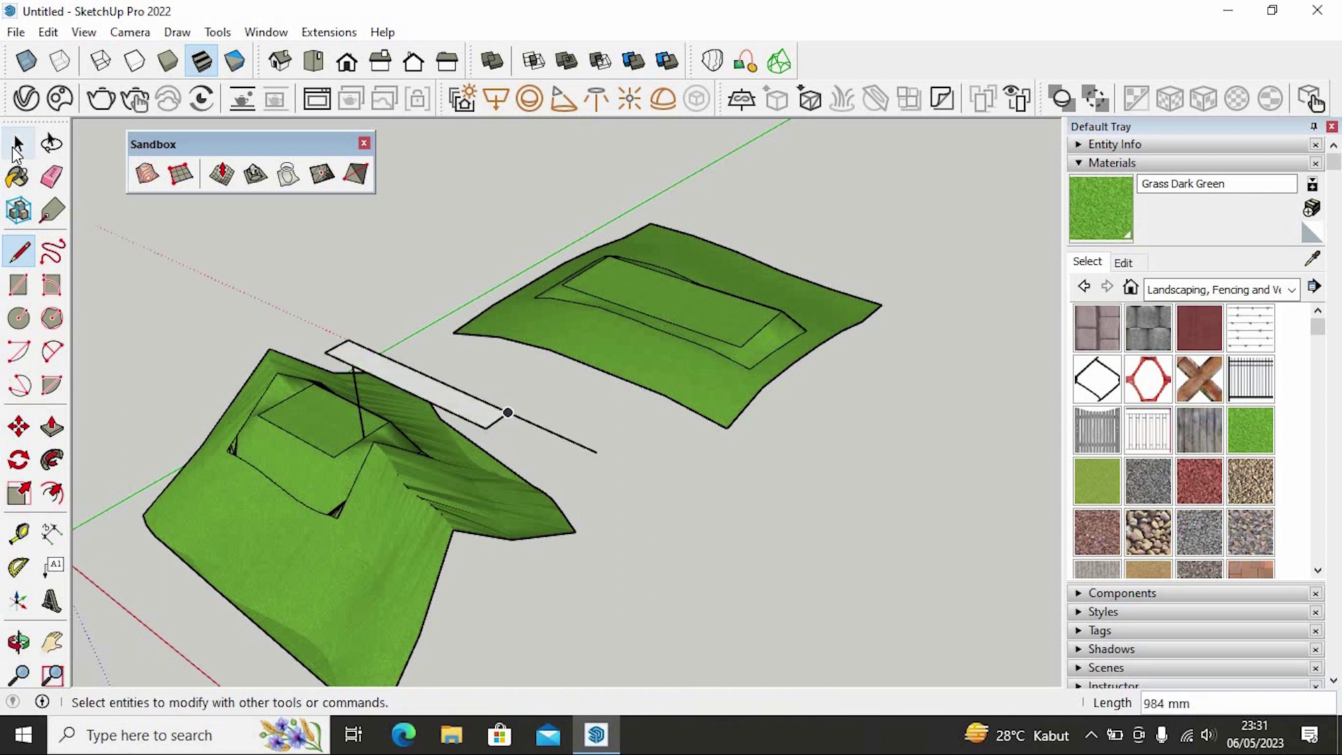
Step: Drape the narrow rectangular face onto the contour terrain to outline a path running down from its stamped platform
middle_click_drag(455, 466, 255, 249)
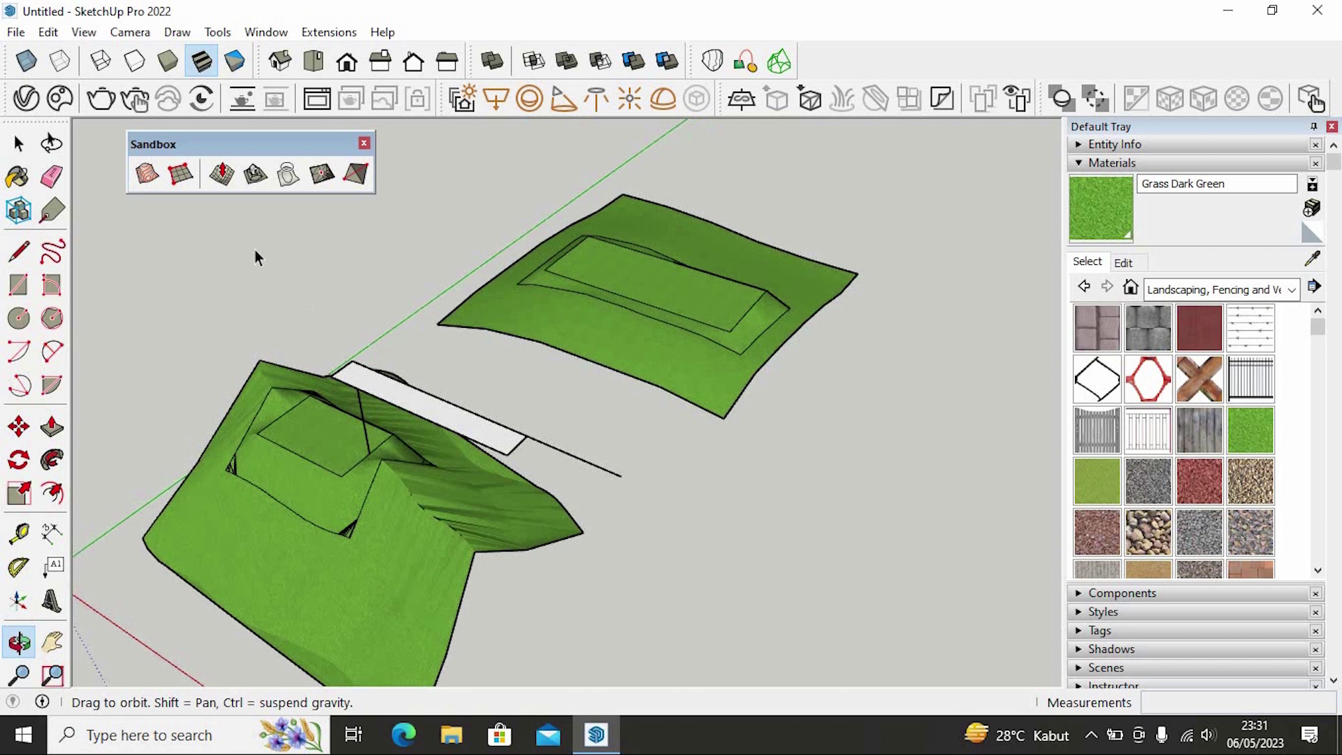
left_click(287, 176)
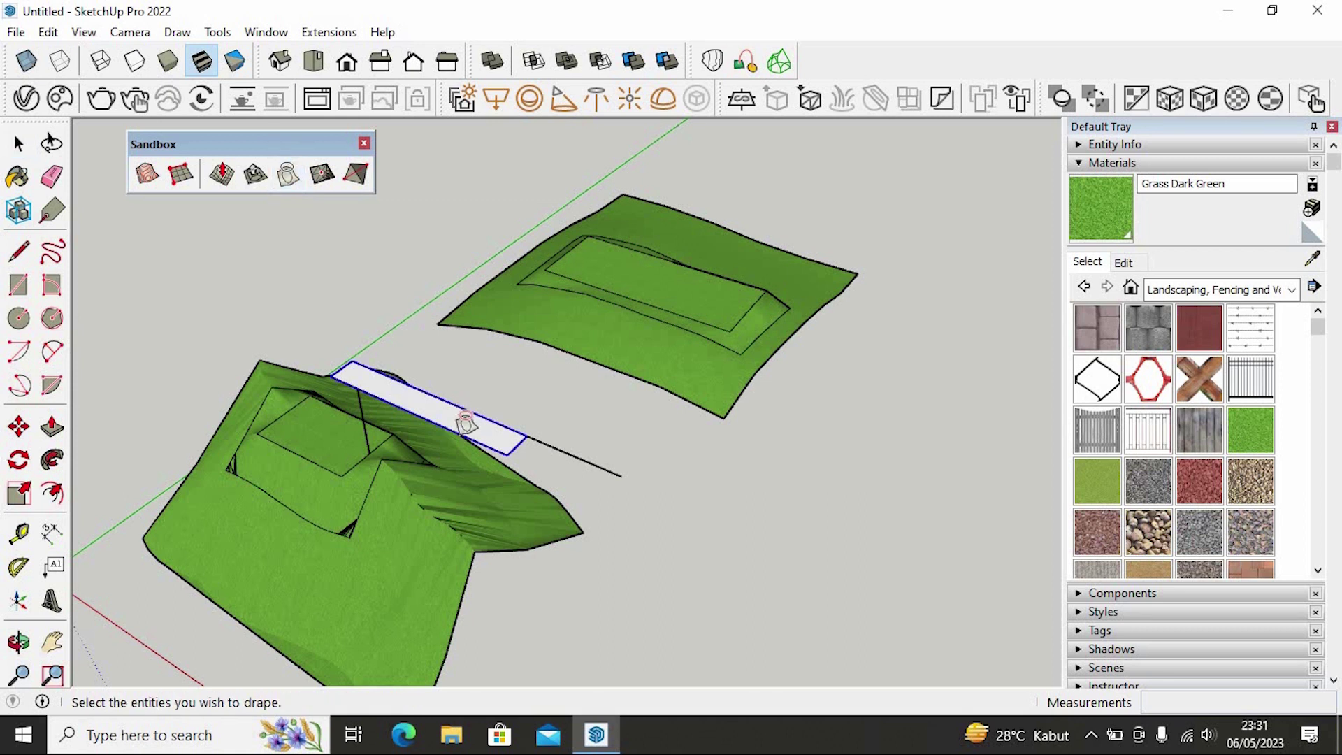
left_click(465, 422)
left_click(461, 514)
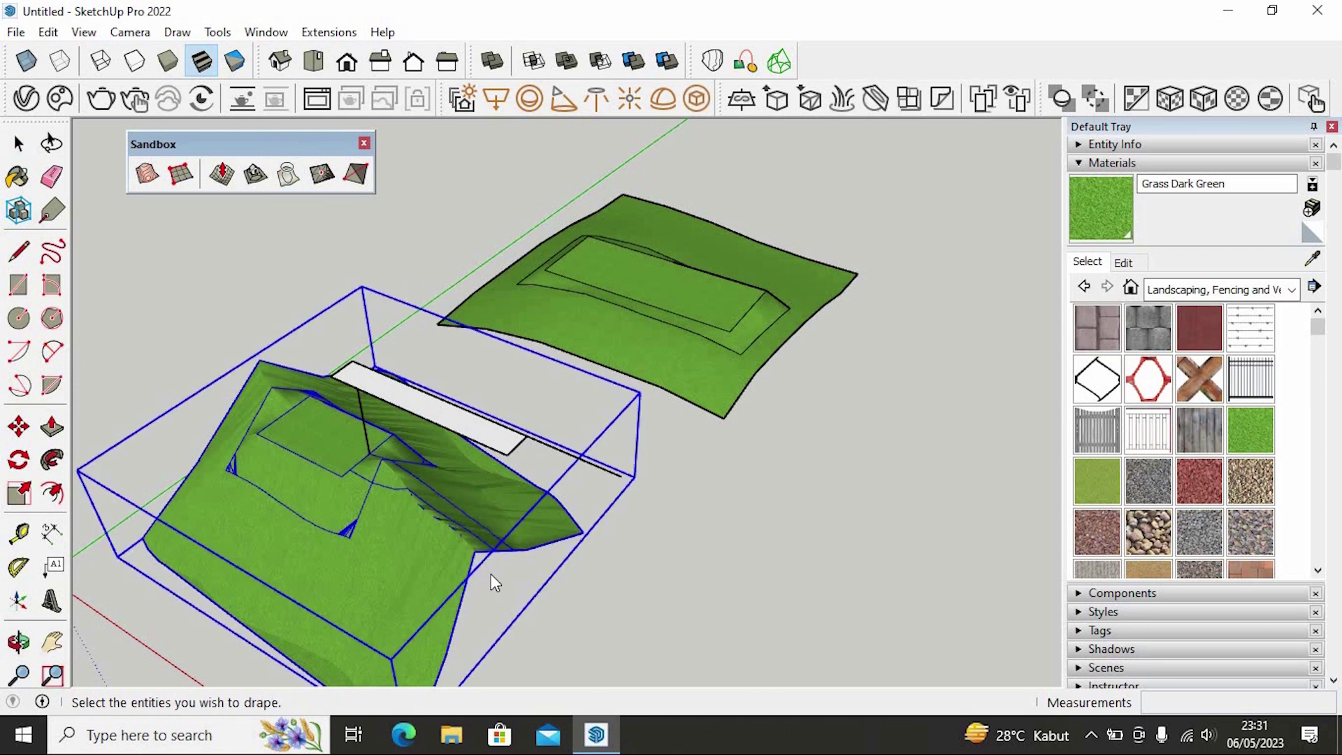
middle_click_drag(577, 563, 440, 464)
scroll(440, 455, "up", 4)
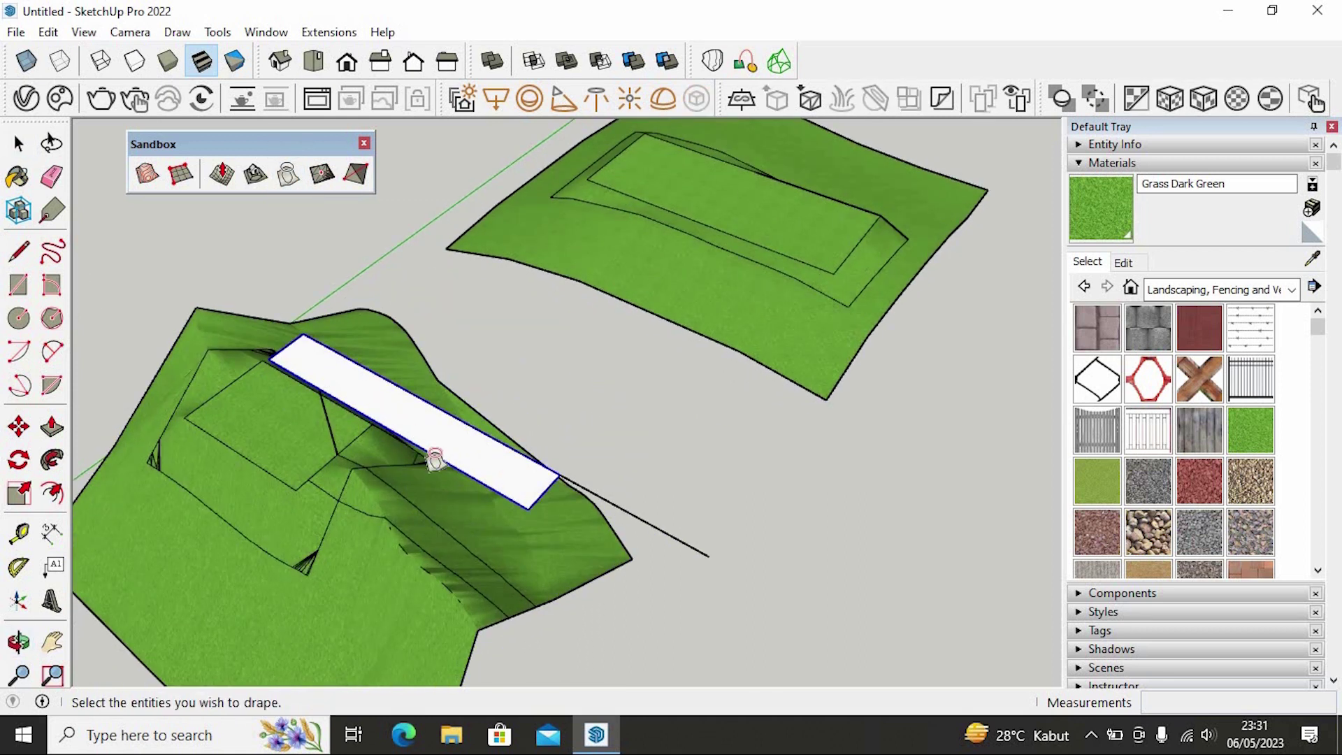
scroll(444, 400, "up", 1)
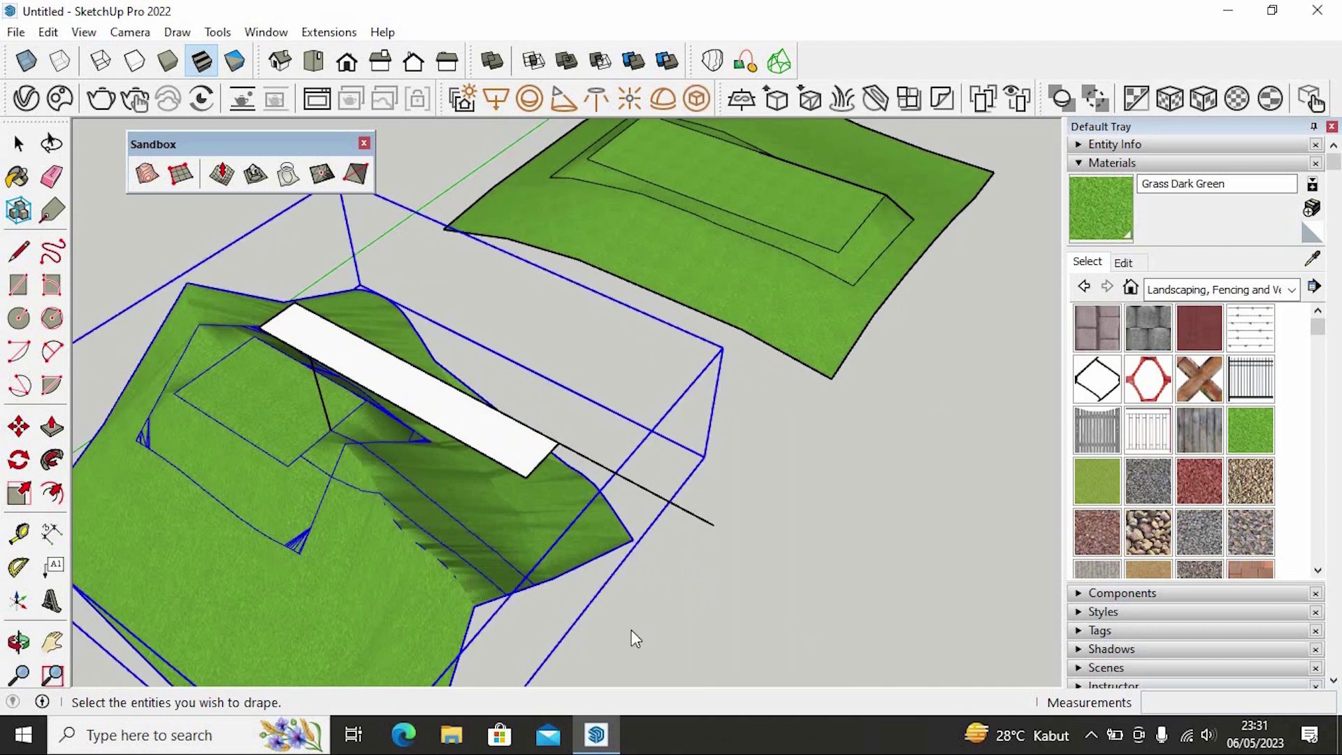
left_click(18, 145)
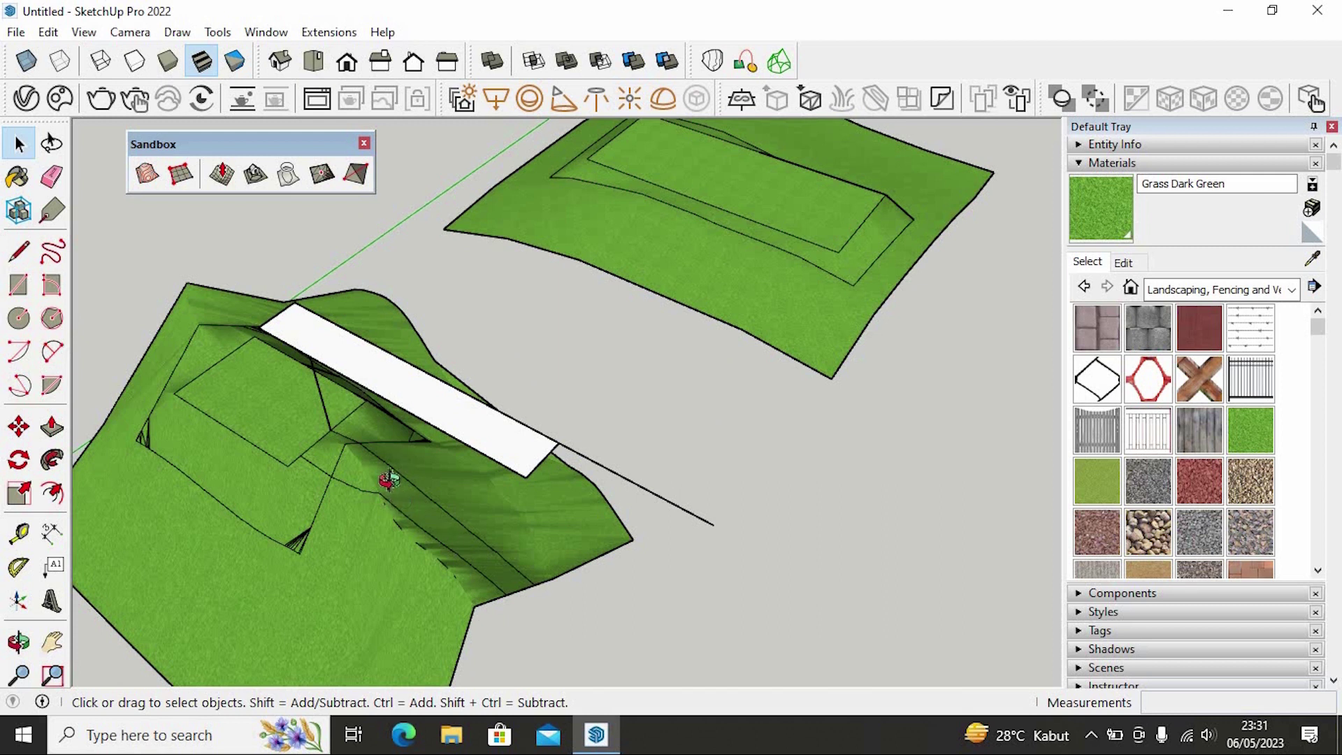
Step: Paint the draped path inside the contour terrain group with Groundcover Gravel 1 inch, then close the group
mouse_move(389, 480)
middle_mouse_down()
mouse_move(374, 290)
mouse_move(383, 494)
mouse_move(379, 468)
middle_mouse_up()
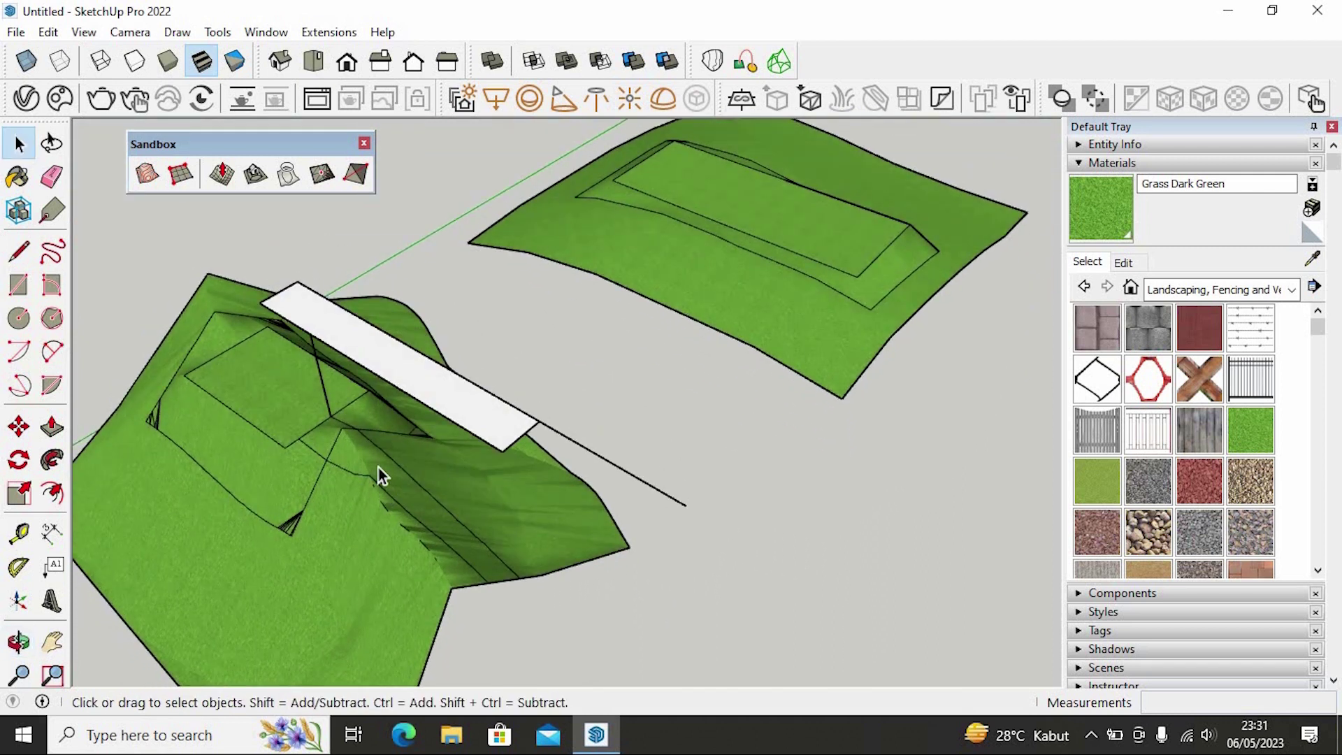
left_click(846, 592)
double_click(372, 463)
left_click(349, 445)
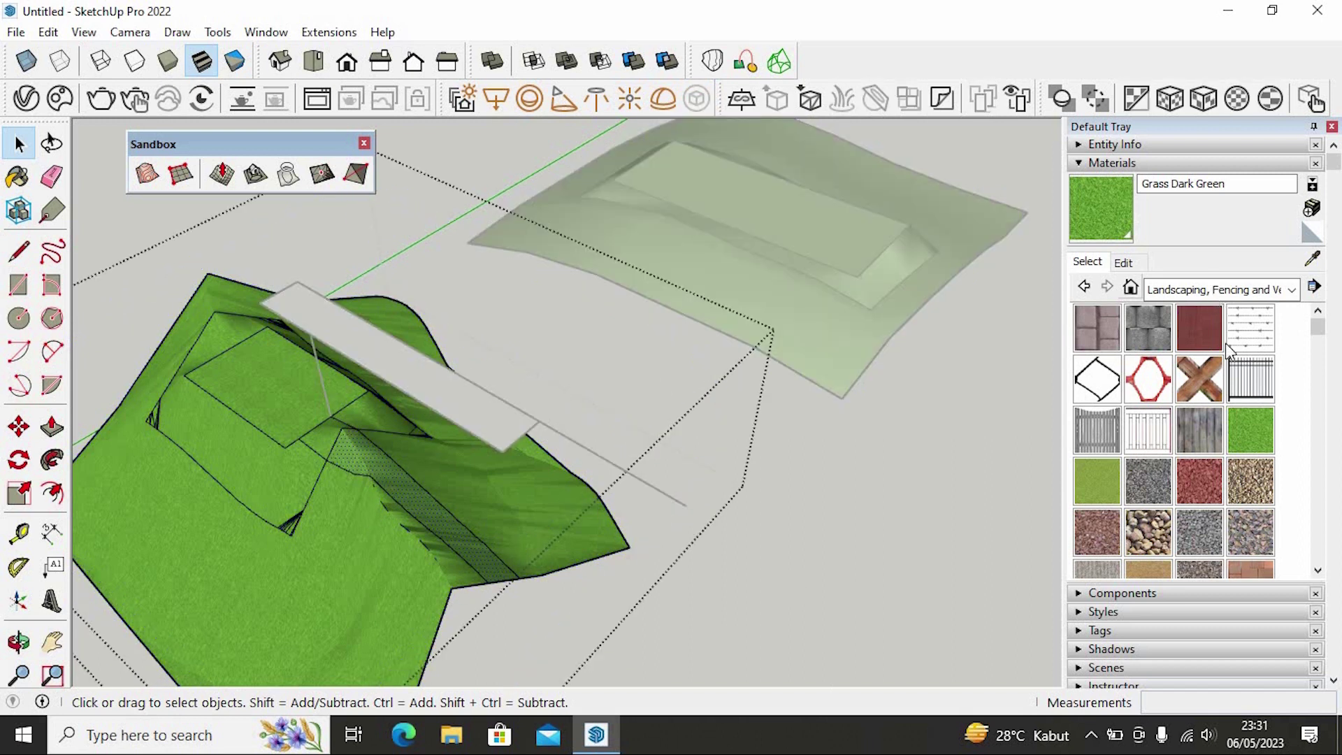
left_click(1249, 490)
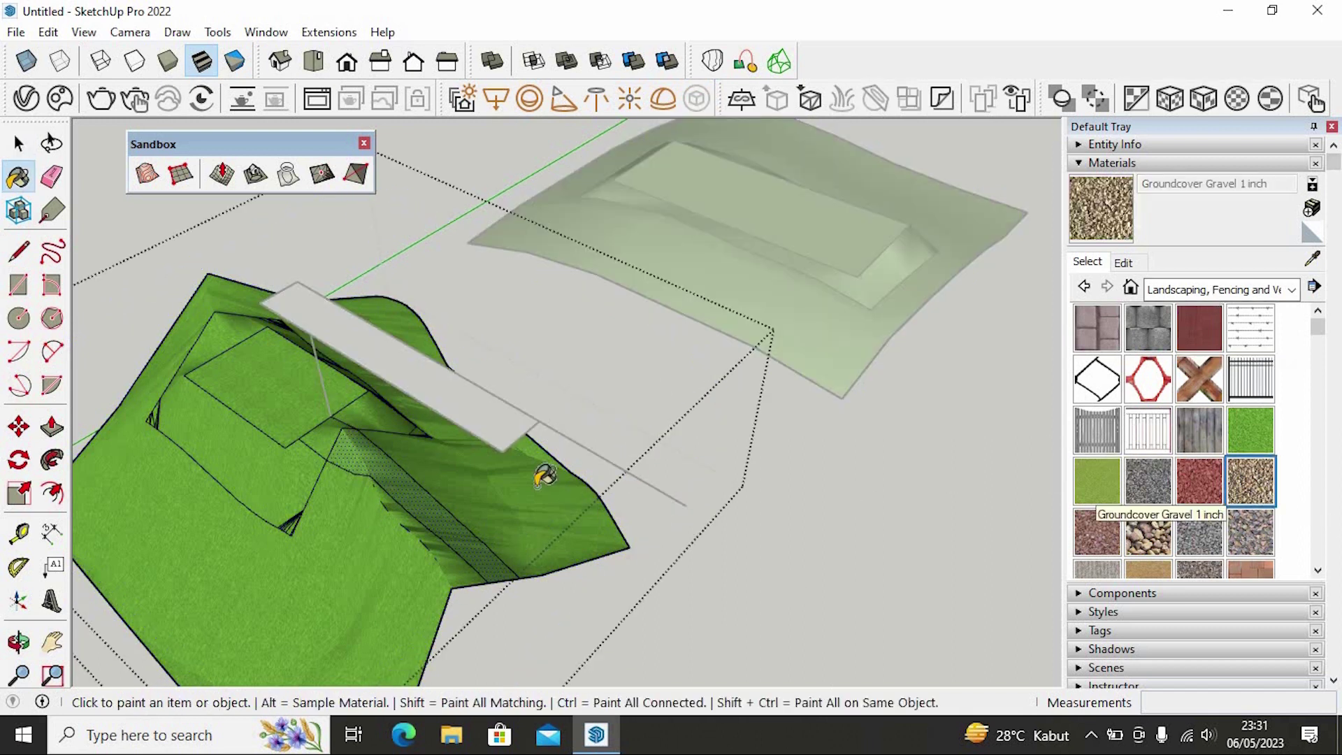
left_click(332, 438)
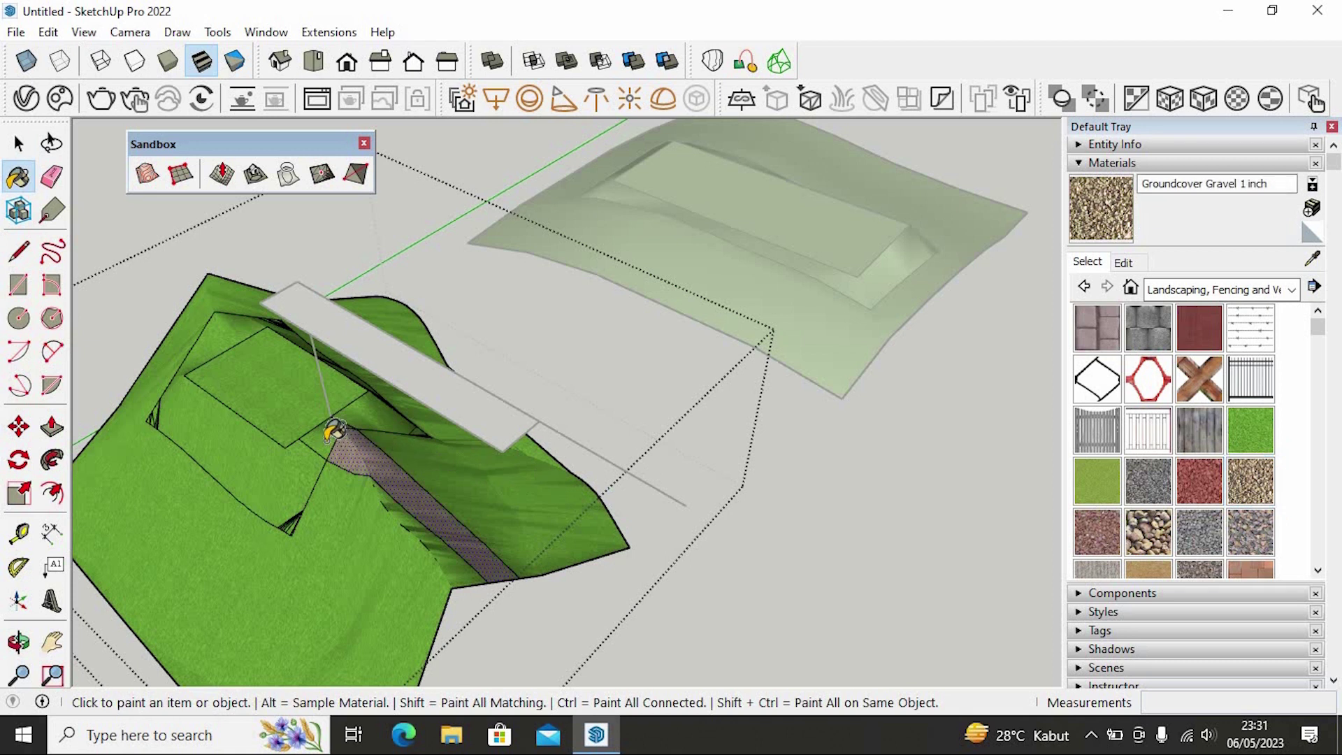
left_click(18, 143)
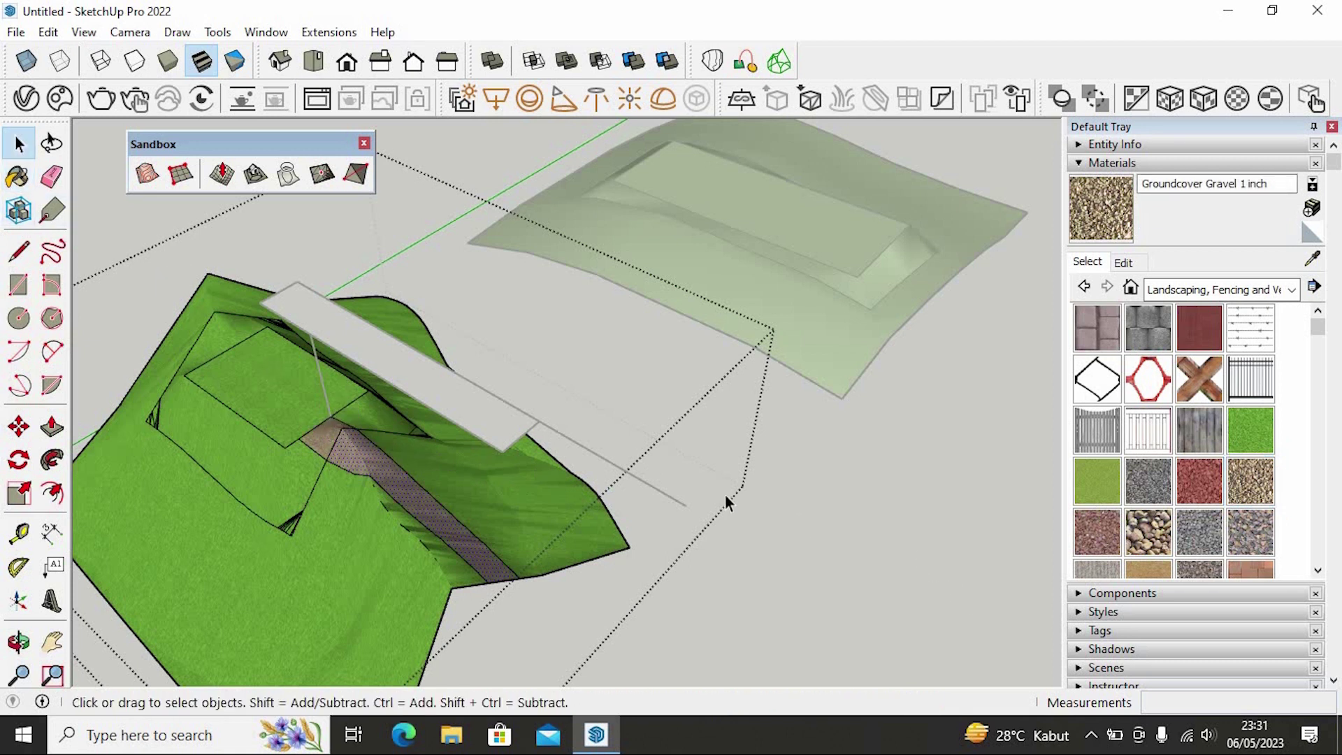
left_click(726, 497)
Step: Delete the narrow rectangular face, its upright edge and the leftover construction edges above the contour terrain
middle_click_drag(726, 496, 719, 426)
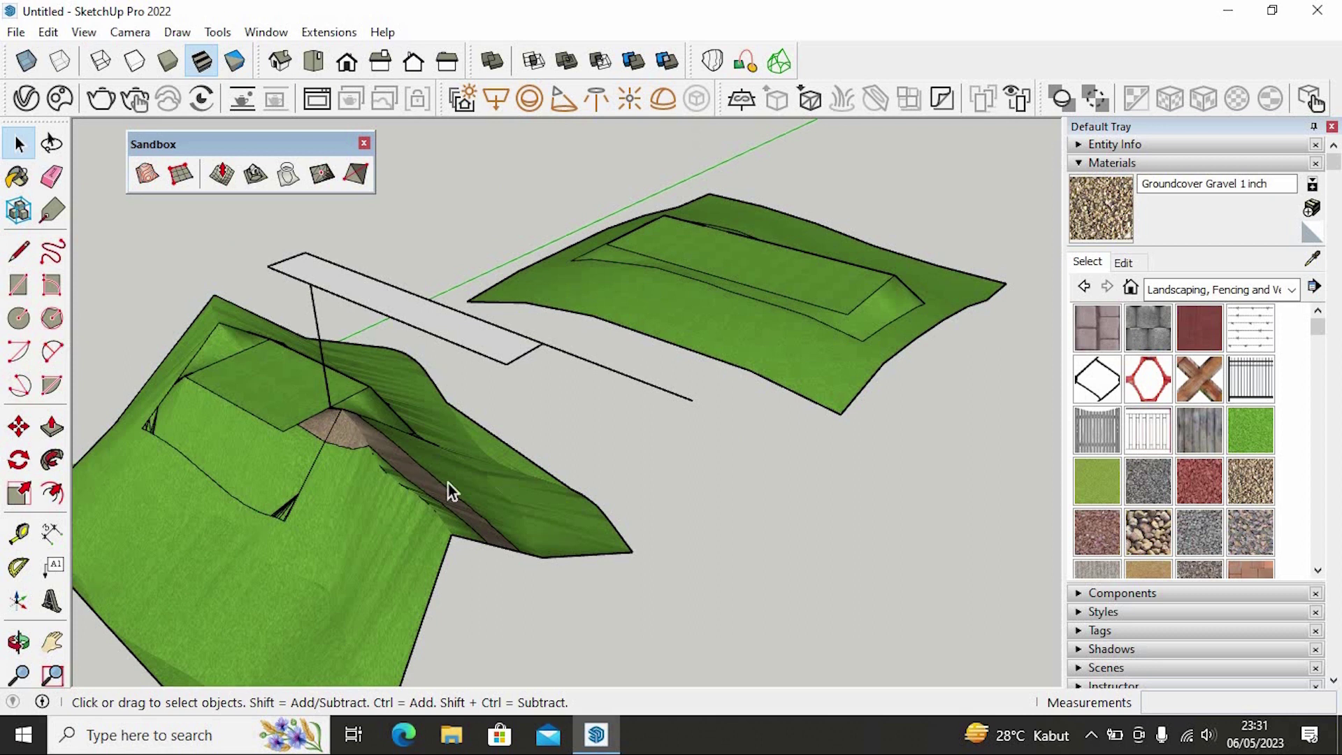
left_click_drag(317, 287, 303, 304)
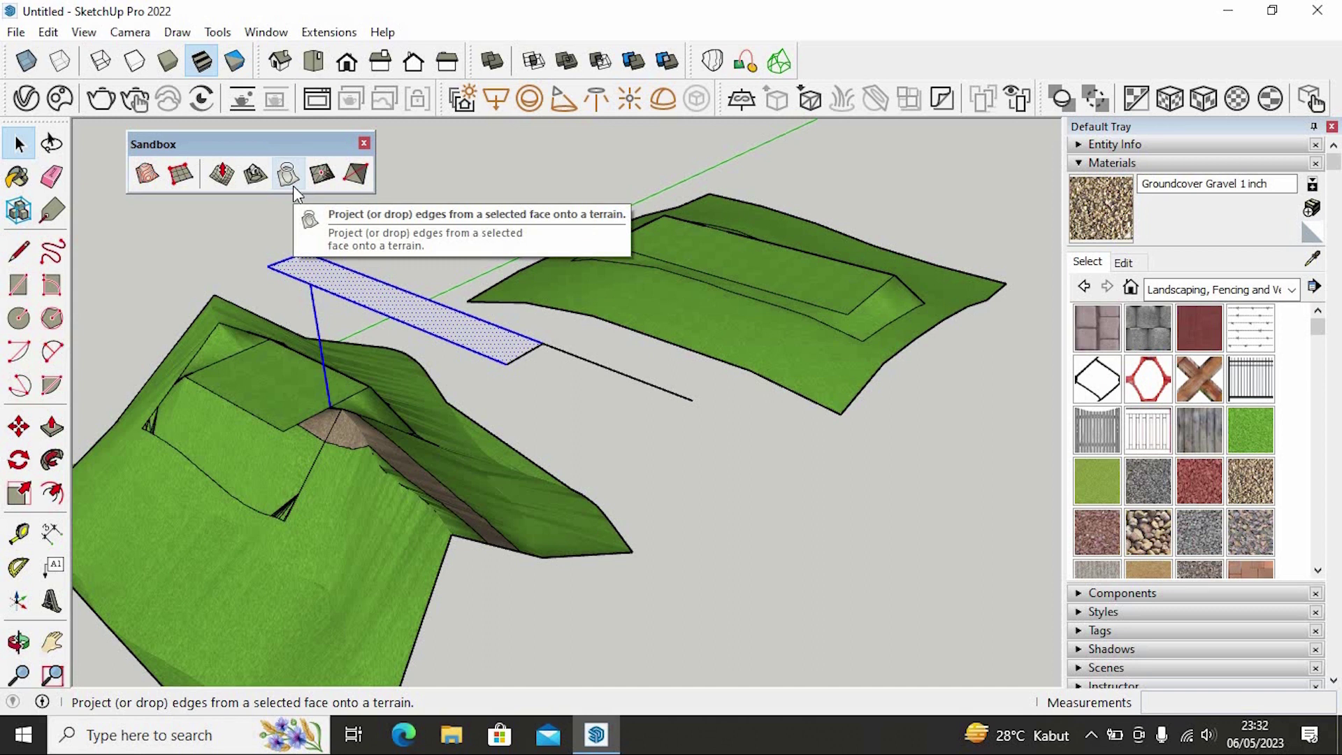
key("Delete")
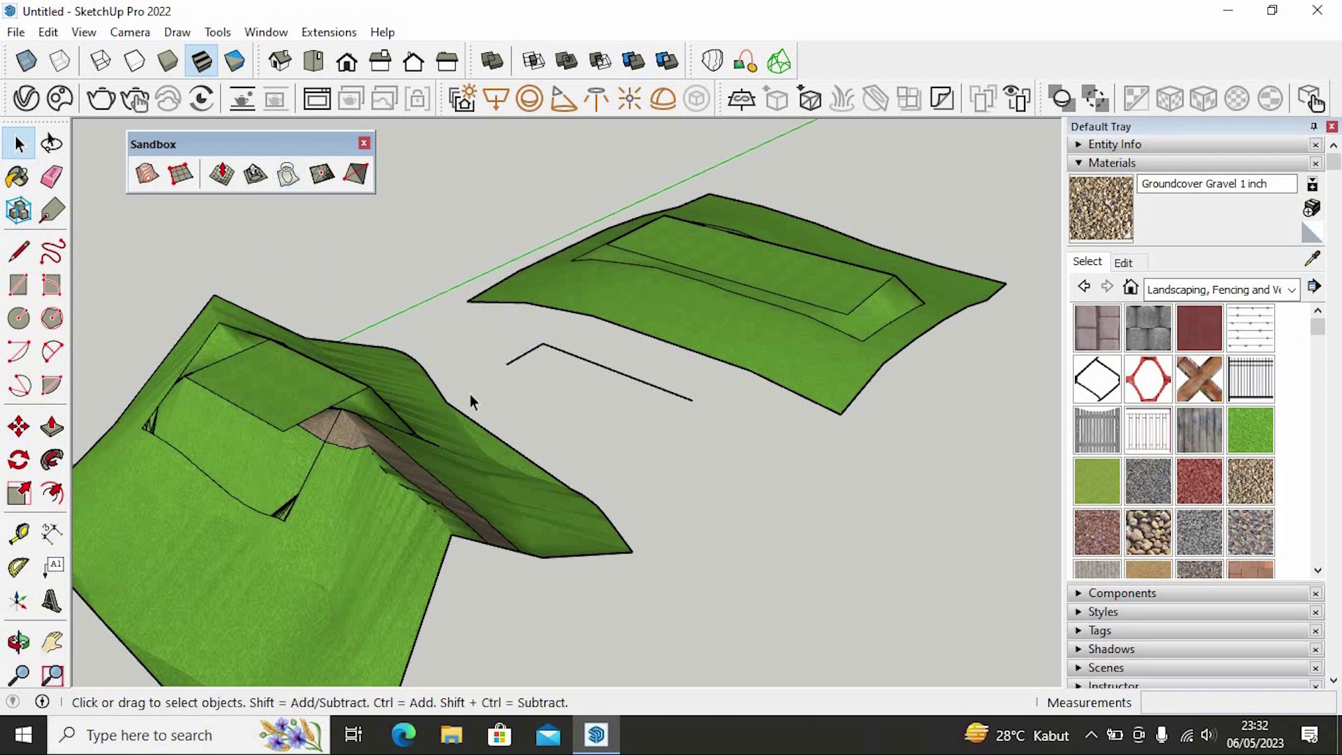
left_click_drag(507, 361, 507, 361)
key("Delete")
Step: Paint the stamped platform inside the contour terrain group with Groundcover Gravel Indian
middle_click_drag(525, 391, 286, 477)
double_click(287, 477)
left_click(304, 475)
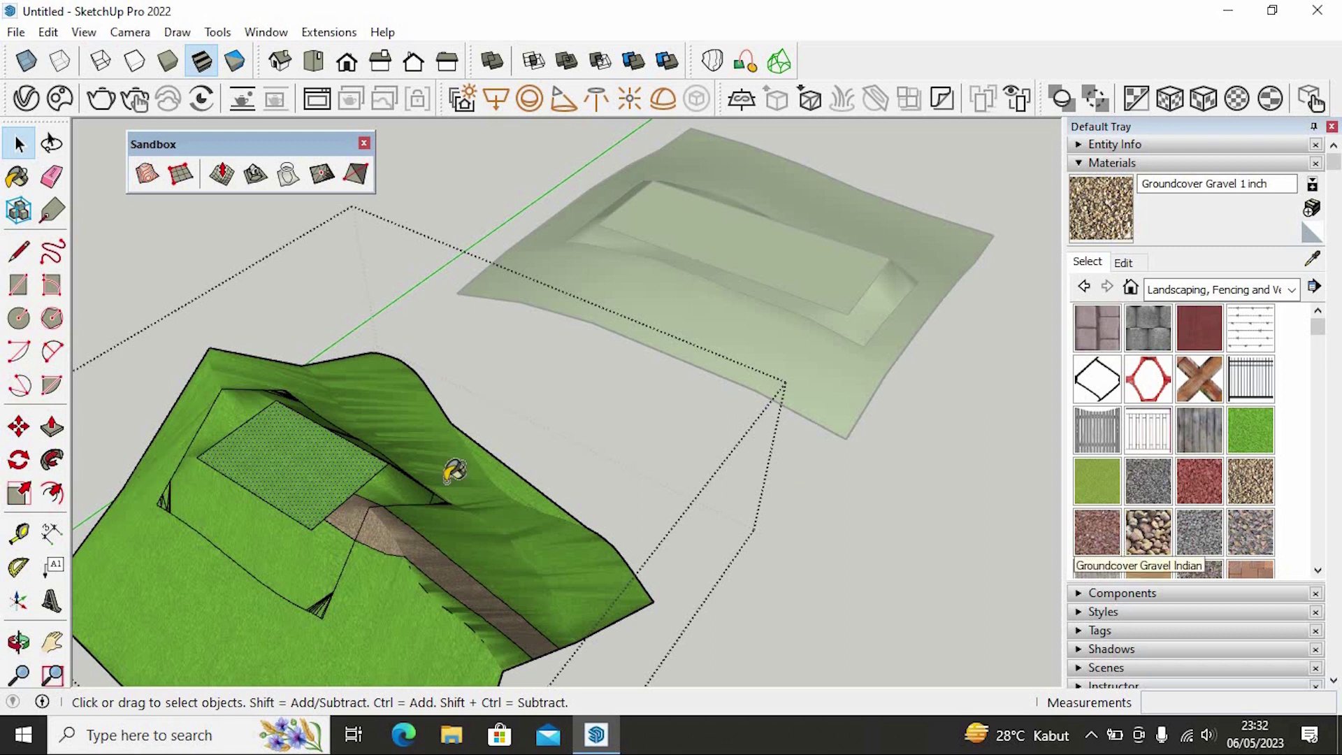
left_click(325, 436)
left_click(19, 145)
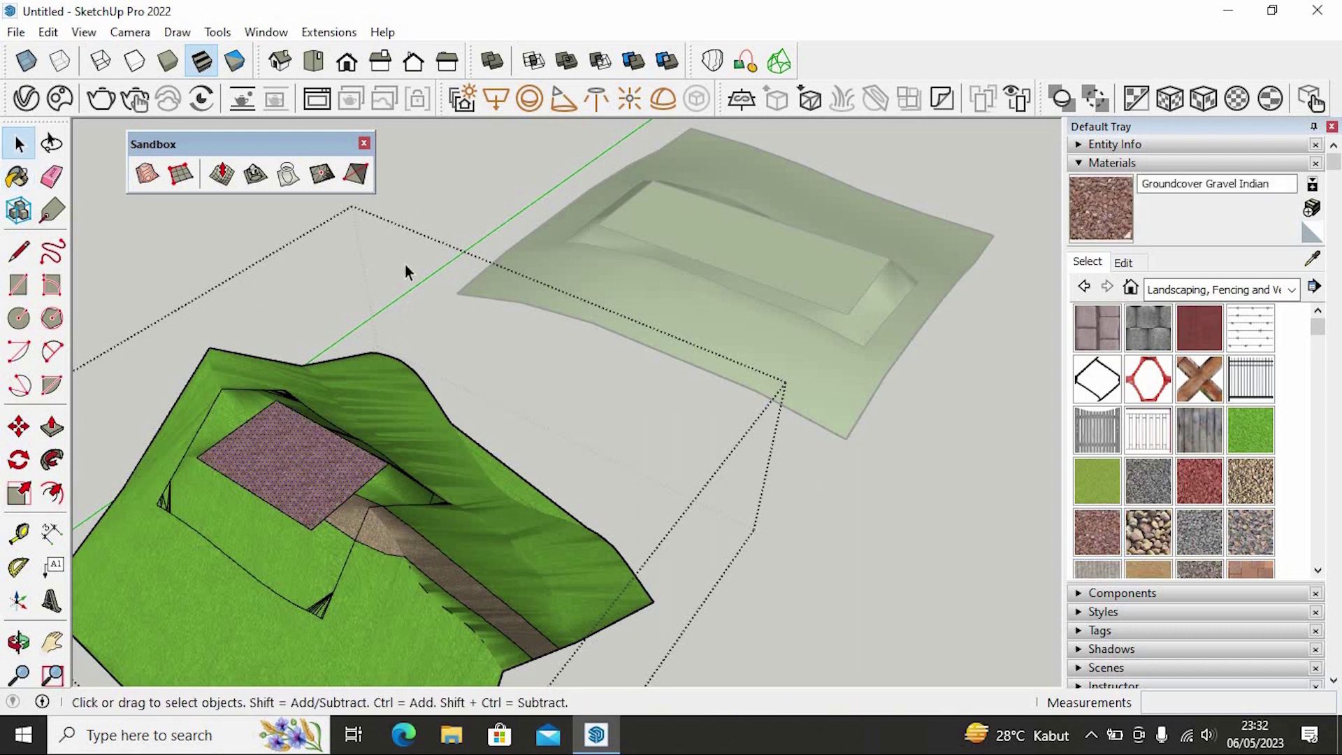
Step: Draw an edge up from the grid terrain's platform and a narrow rectangular face about 2466 mm by 995 mm above it
middle_click_drag(404, 264, 786, 246)
scroll(689, 288, "up", 3)
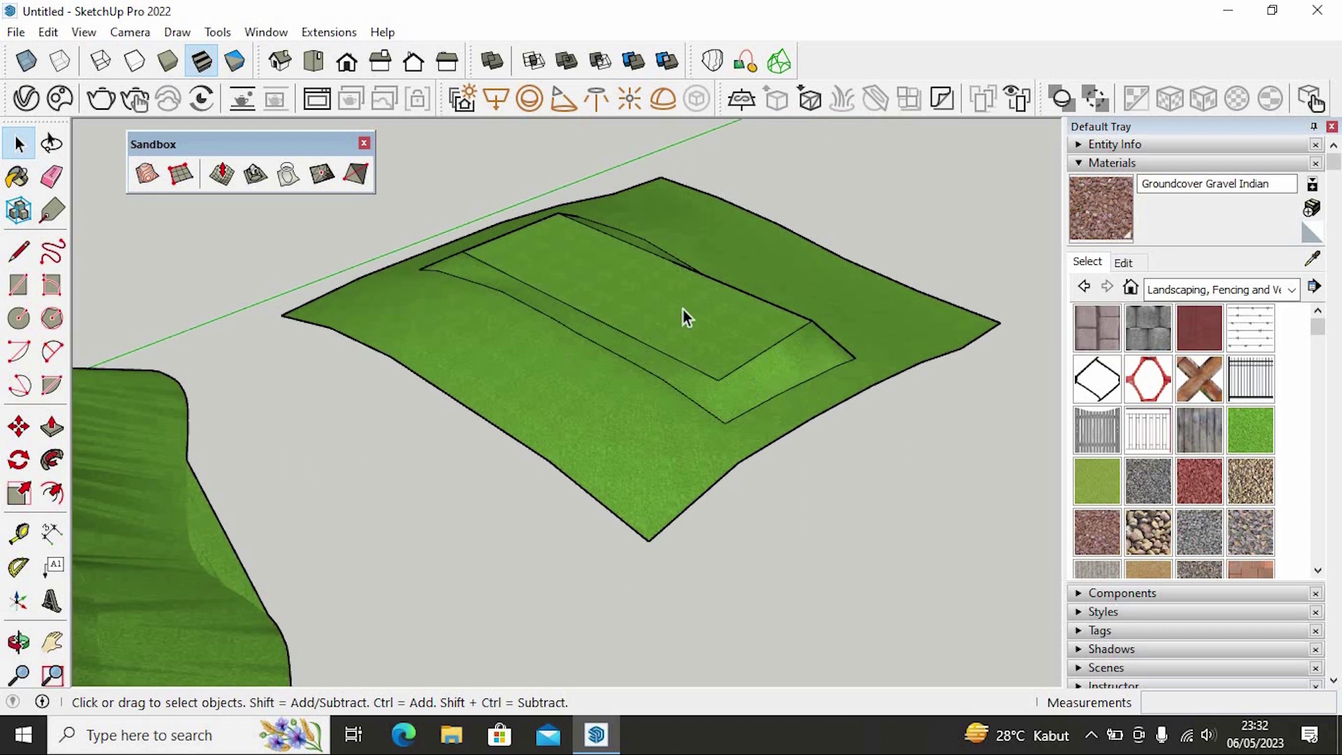
left_click(21, 251)
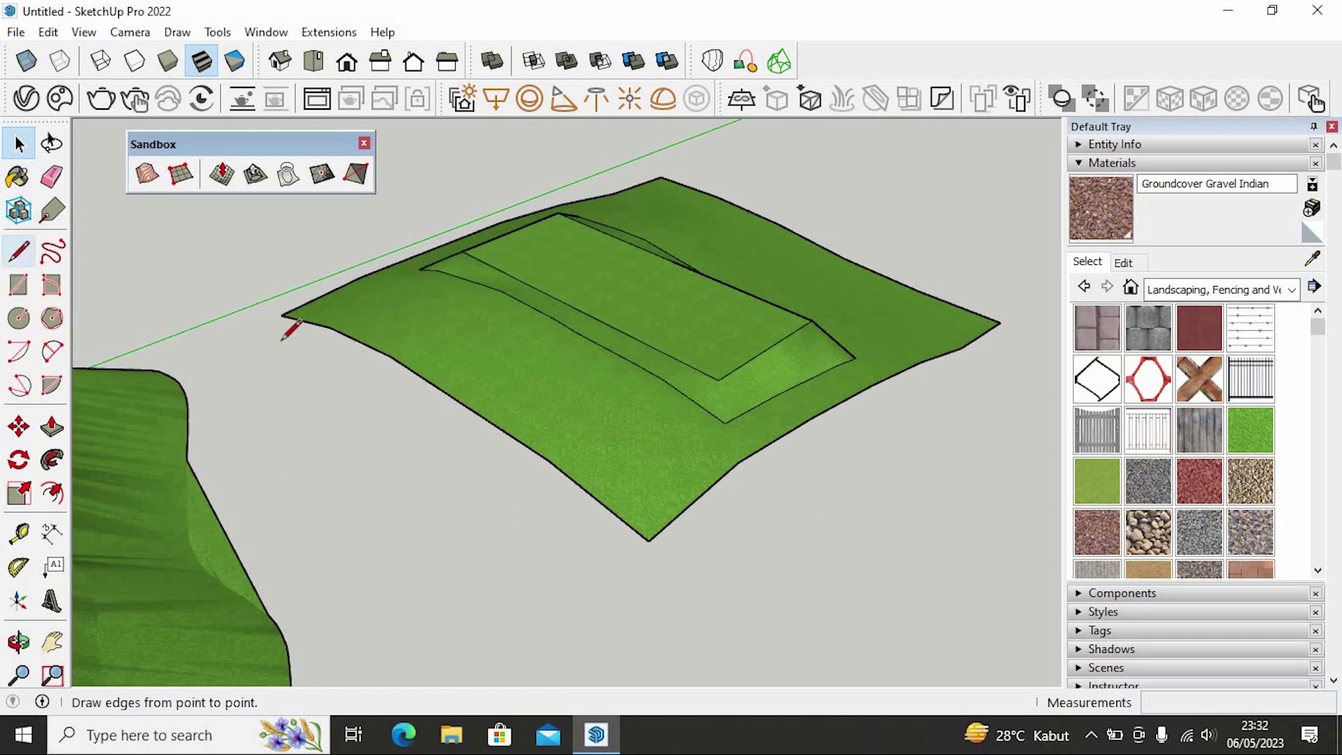
left_click(769, 347)
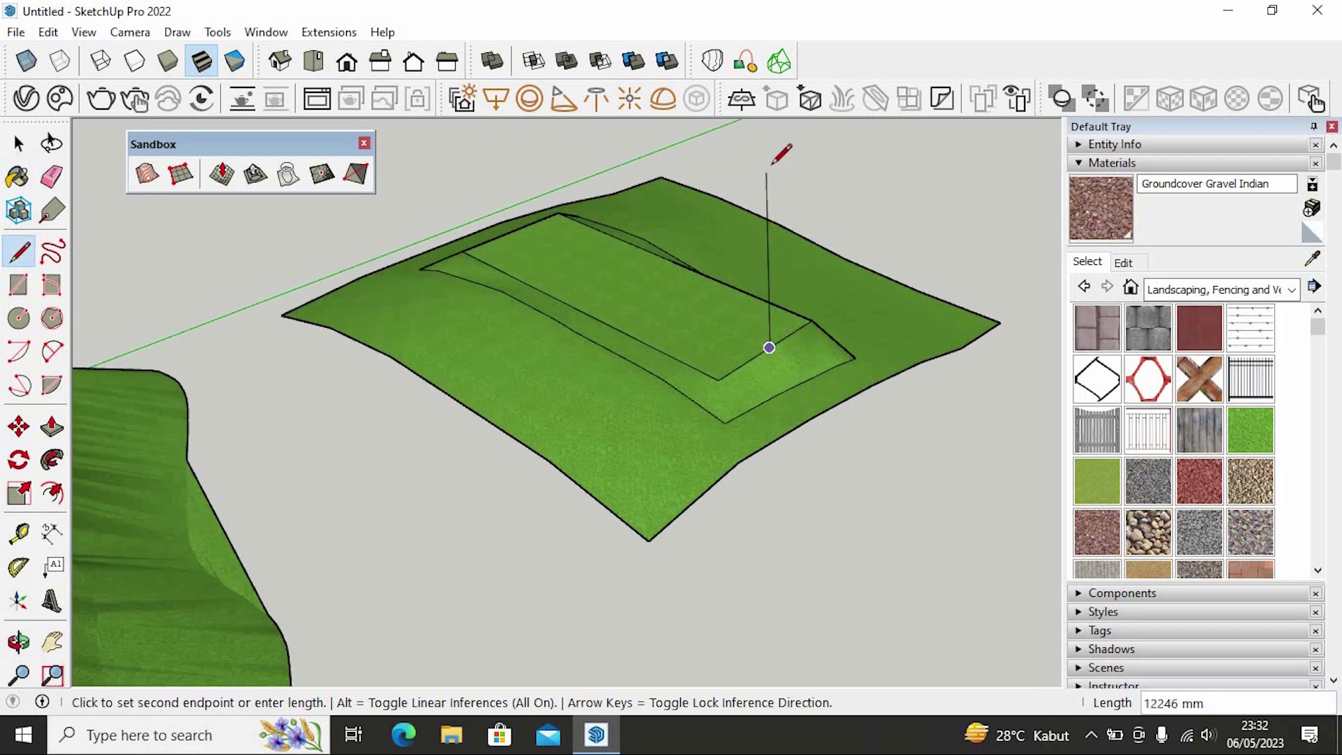
left_click(801, 155)
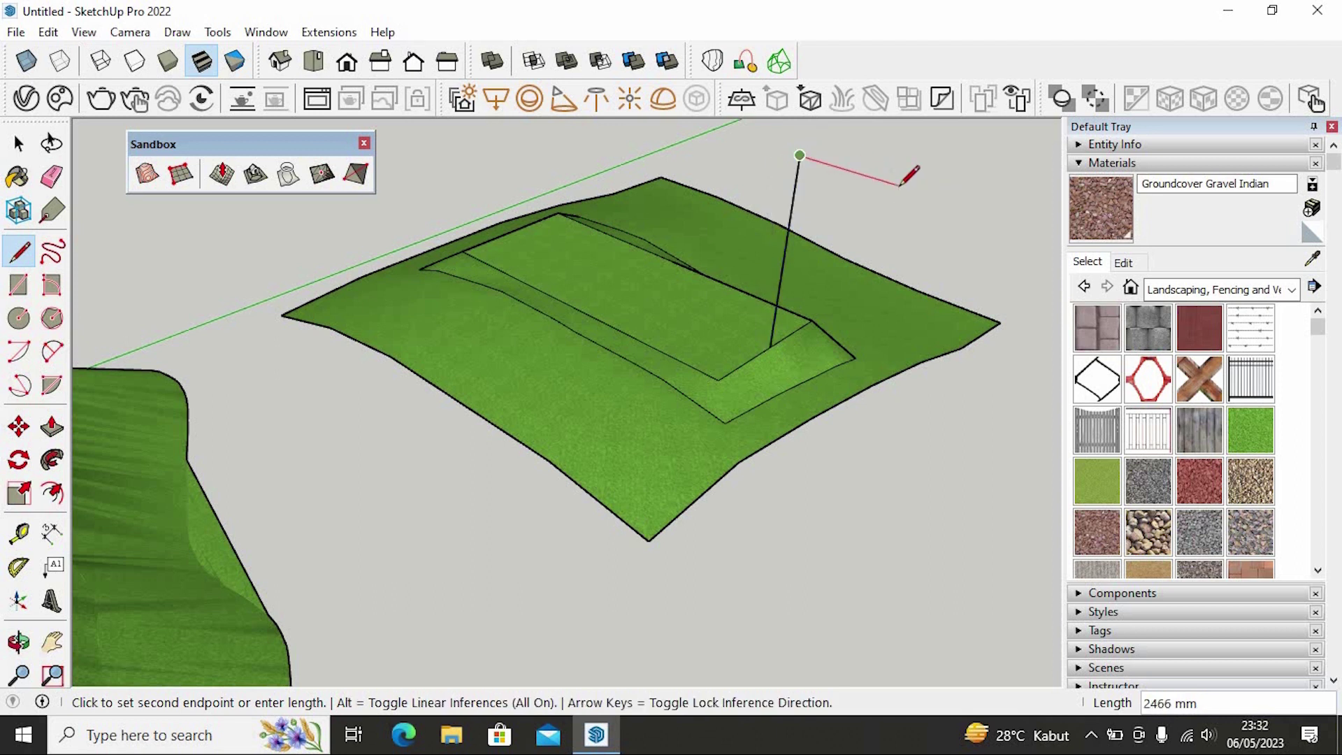
left_click(899, 185)
key("Escape")
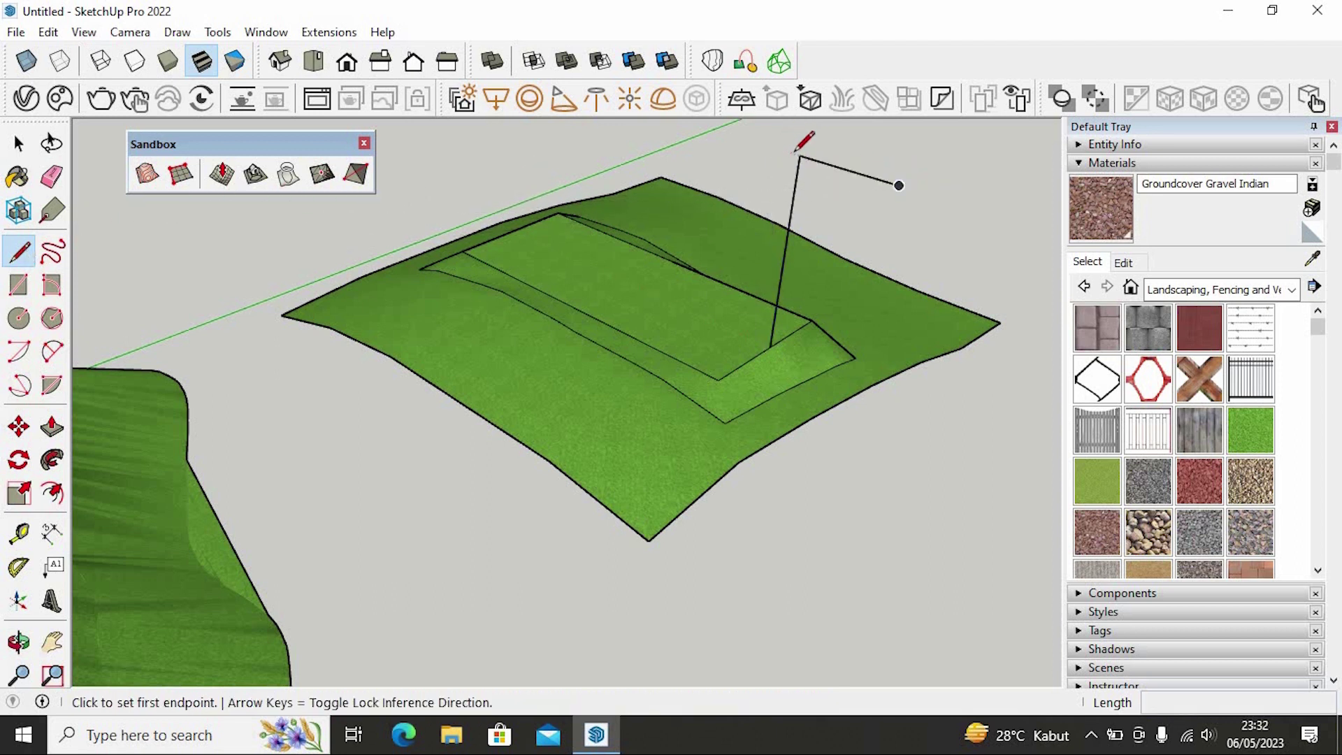
left_click(797, 157)
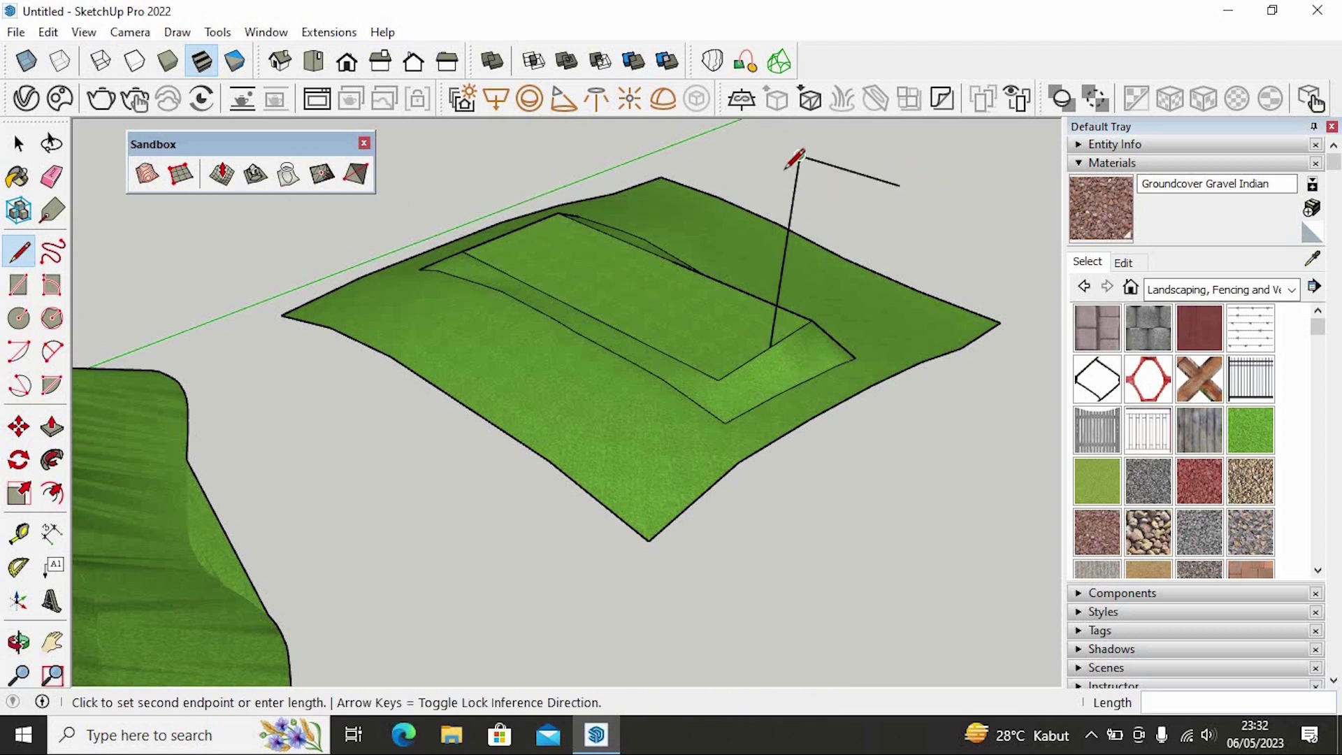
left_click(874, 199)
key("space")
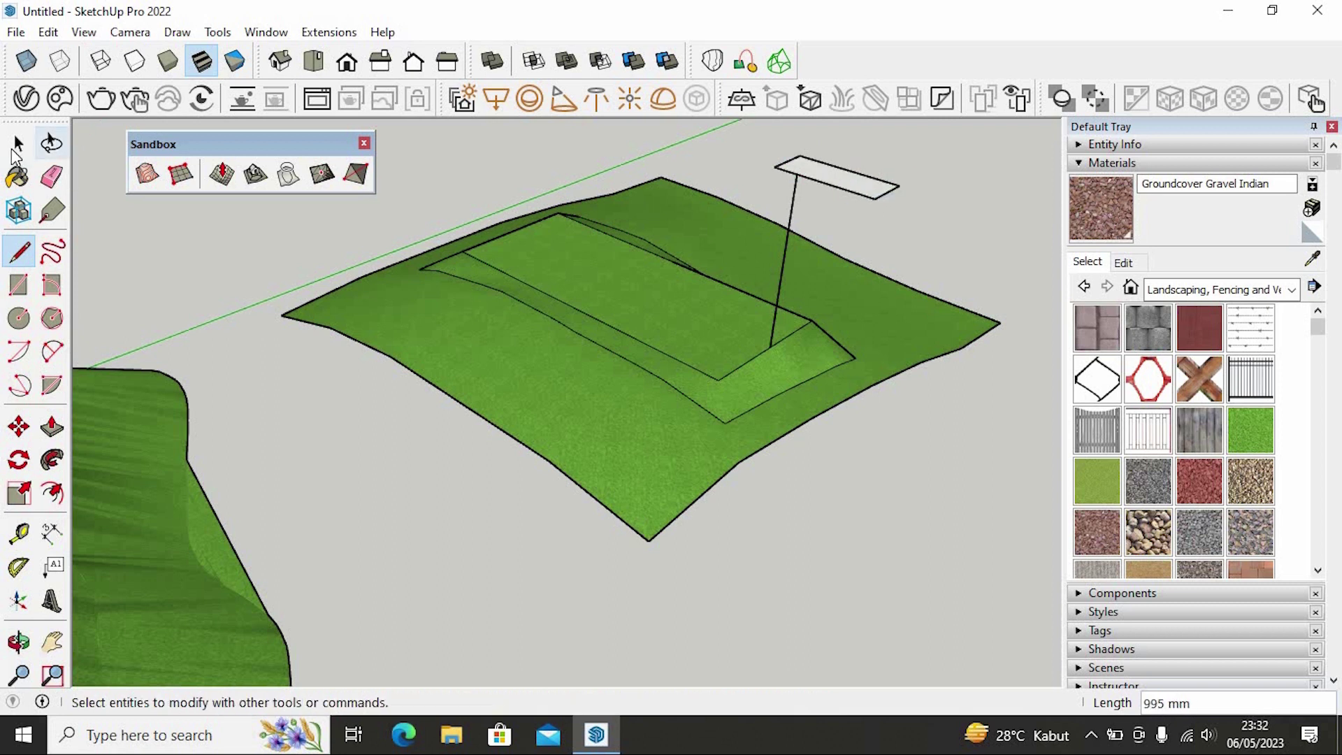
Step: Drape the narrow rectangular face onto the grid terrain to outline a path from the platform to the terrain's edge
left_click(288, 174)
left_click(868, 187)
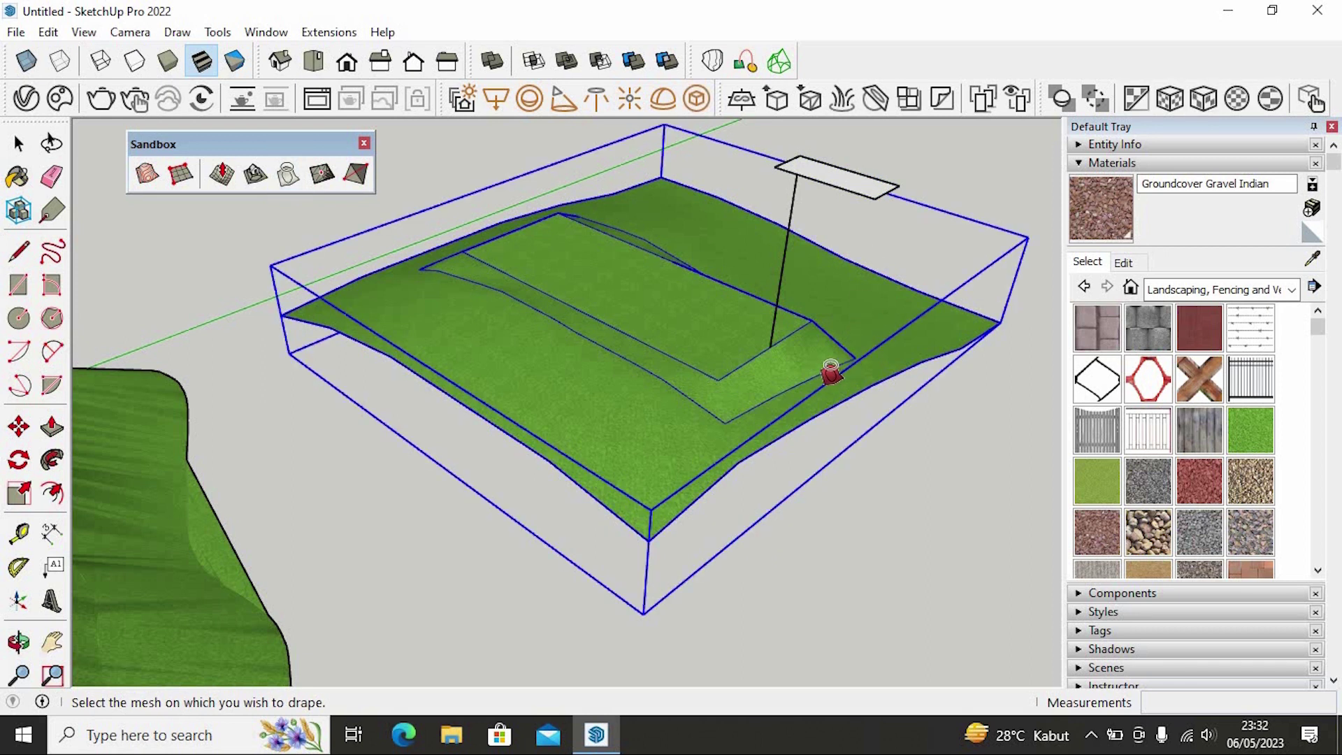
left_click(831, 402)
left_click(19, 144)
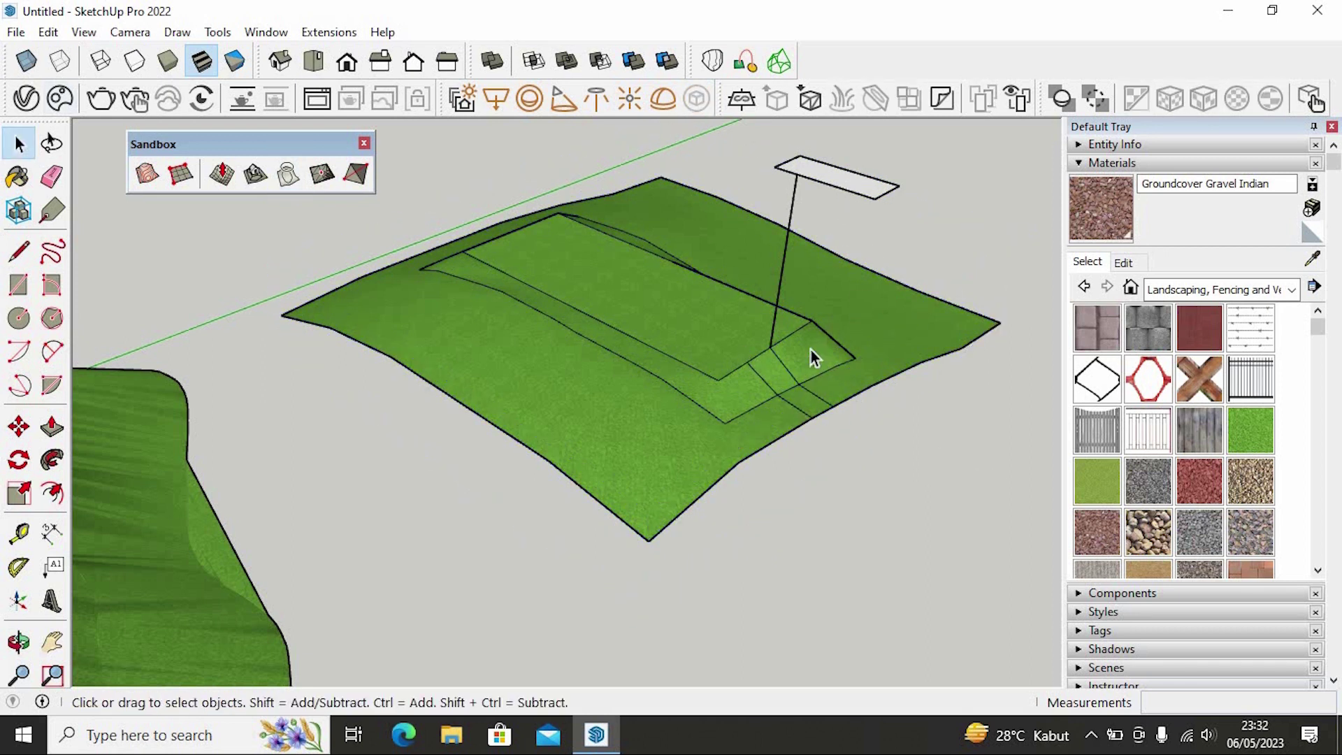
Step: Delete the narrow rectangular face, its upright edge and the leftover short edge above the grid terrain
left_click(793, 198)
key("Delete")
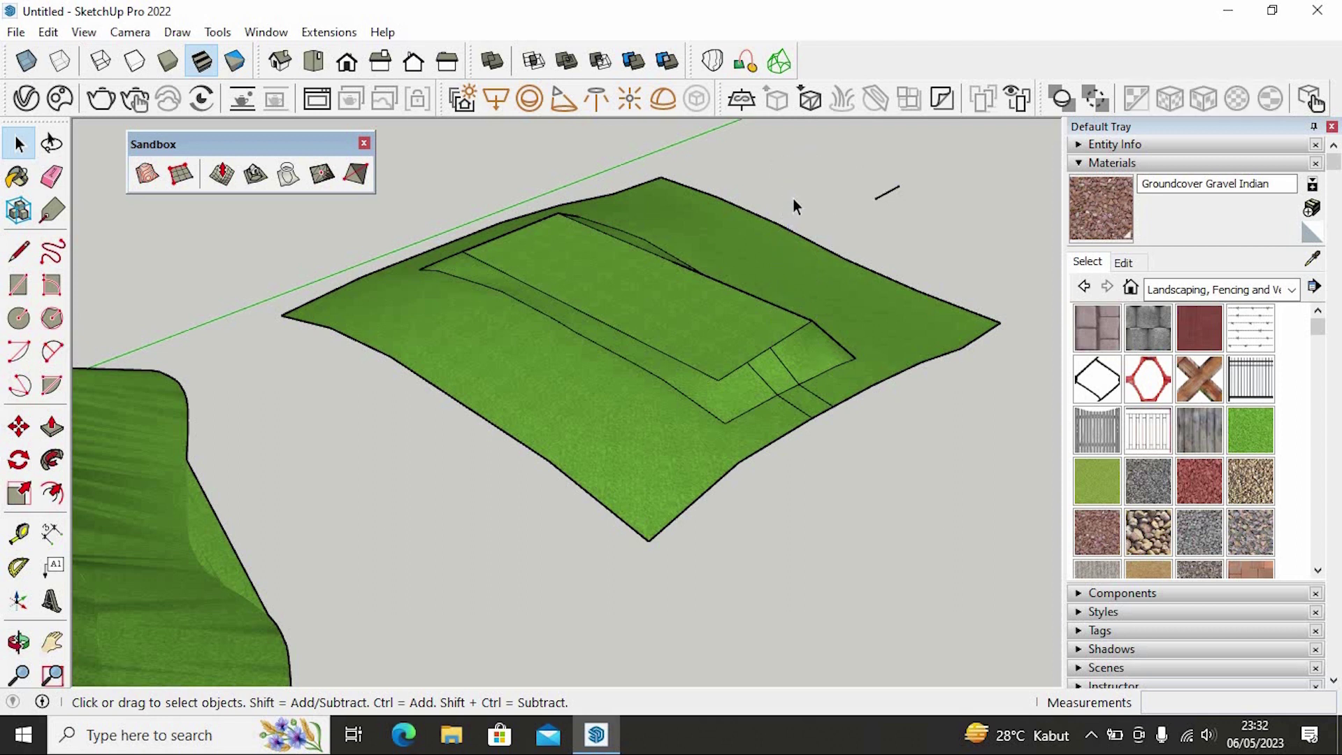
left_click_drag(913, 175, 863, 216)
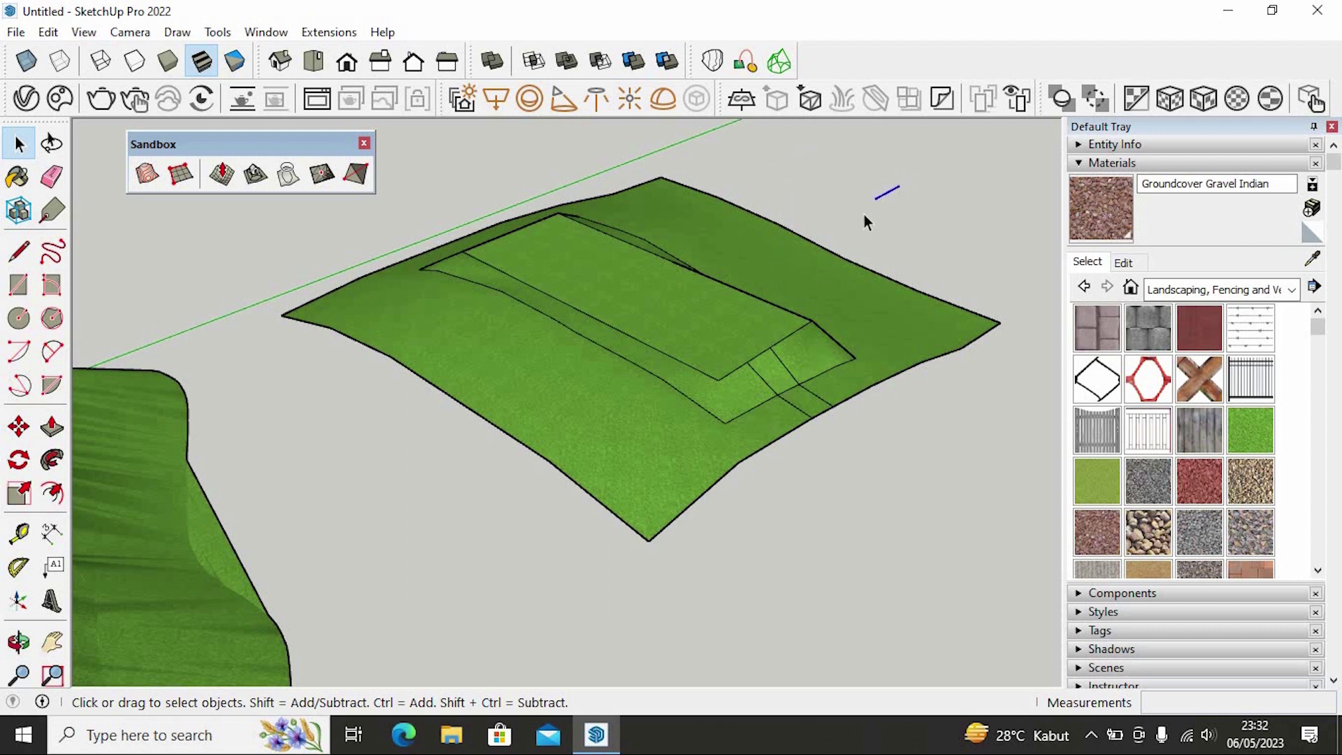
key("Delete")
Step: Paint both parts of the draped path and the stamped platform of the grid terrain with Groundcover Gravel 1 inch, then close the group
double_click(786, 378)
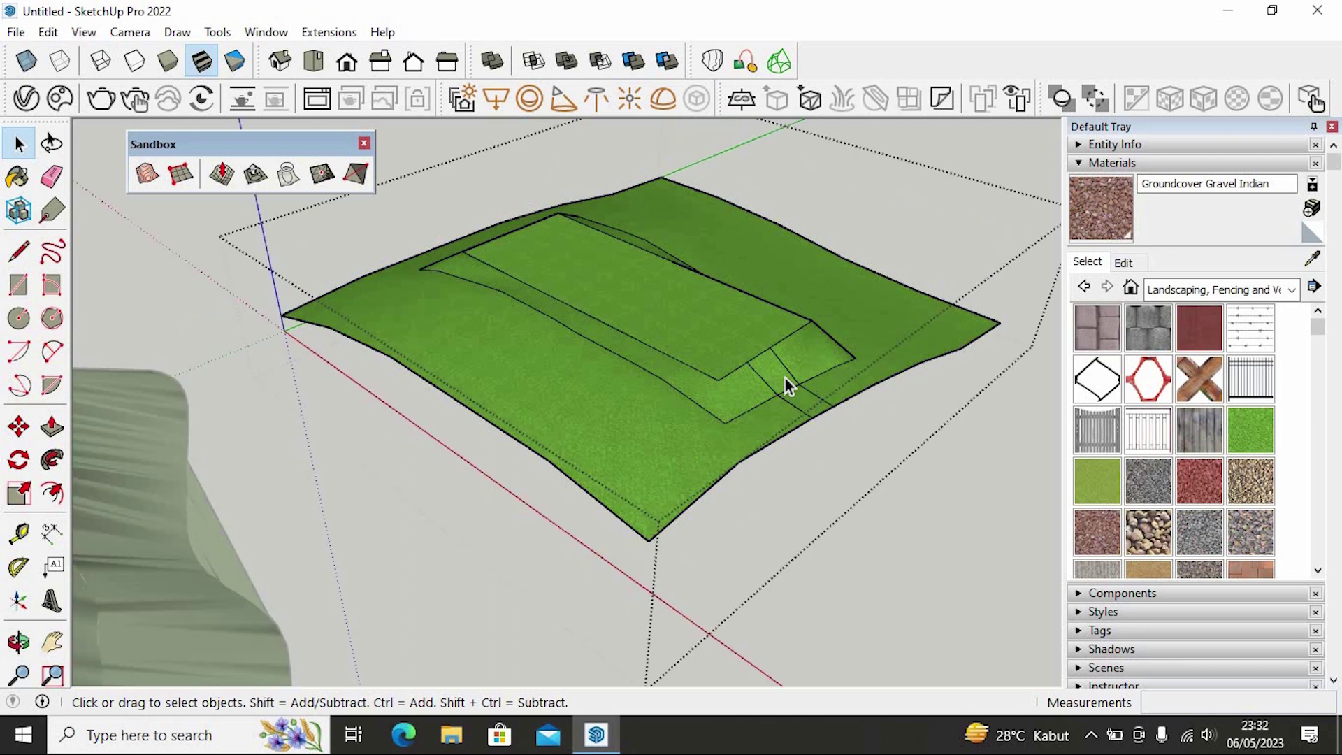
left_click(785, 379)
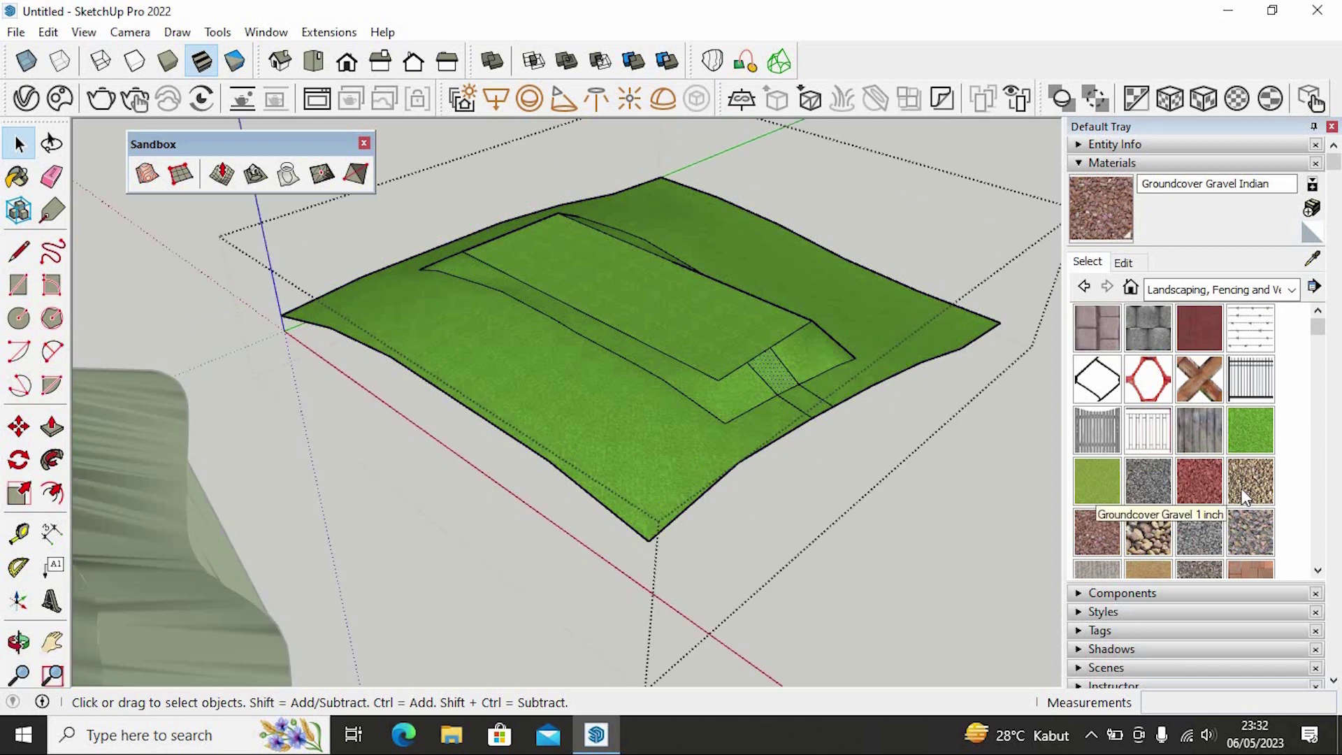
left_click(1241, 488)
left_click(774, 365)
left_click(803, 388)
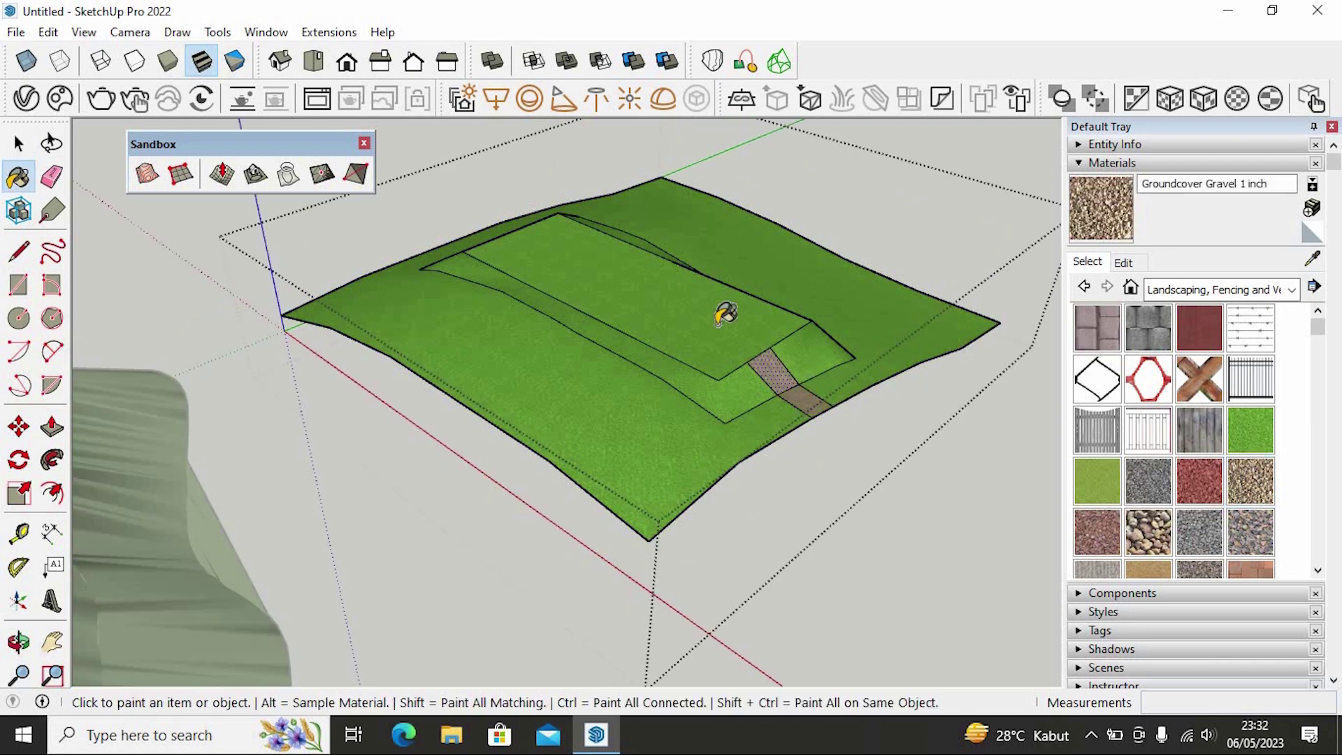
left_click(723, 309)
left_click(18, 146)
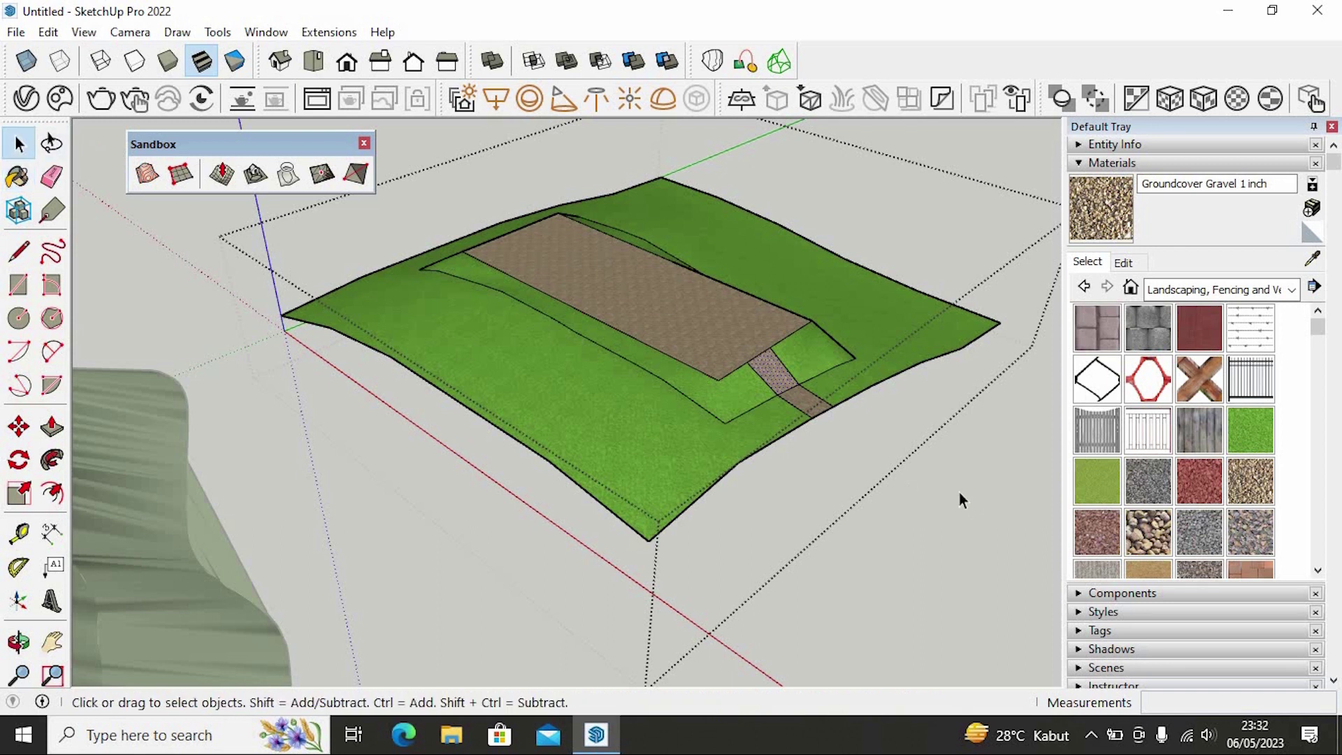
left_click(959, 493)
scroll(812, 208, "down", 3)
middle_click_drag(751, 334, 544, 362)
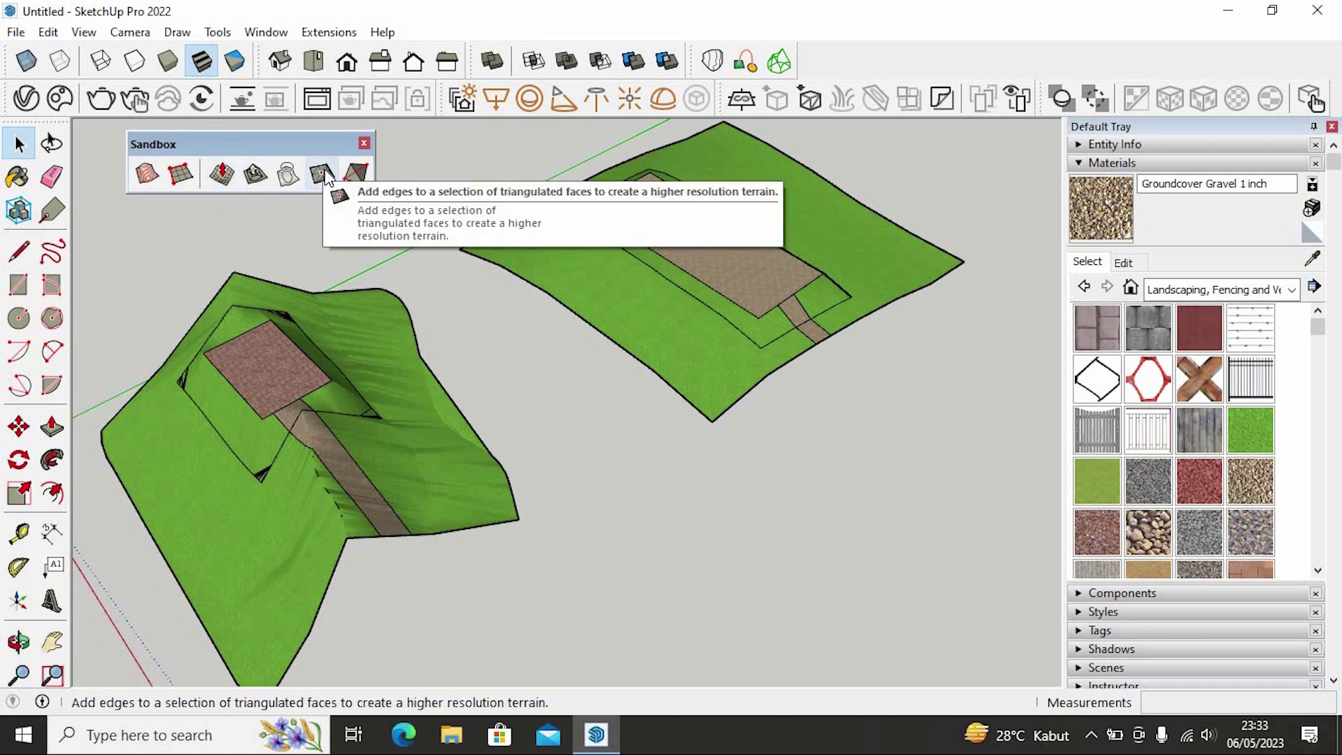
Step: Draw a flat sandbox grid of three by five cells at 3000 mm spacing in front of the two painted terrains
scroll(603, 206, "down", 2)
middle_click_drag(592, 496, 573, 447)
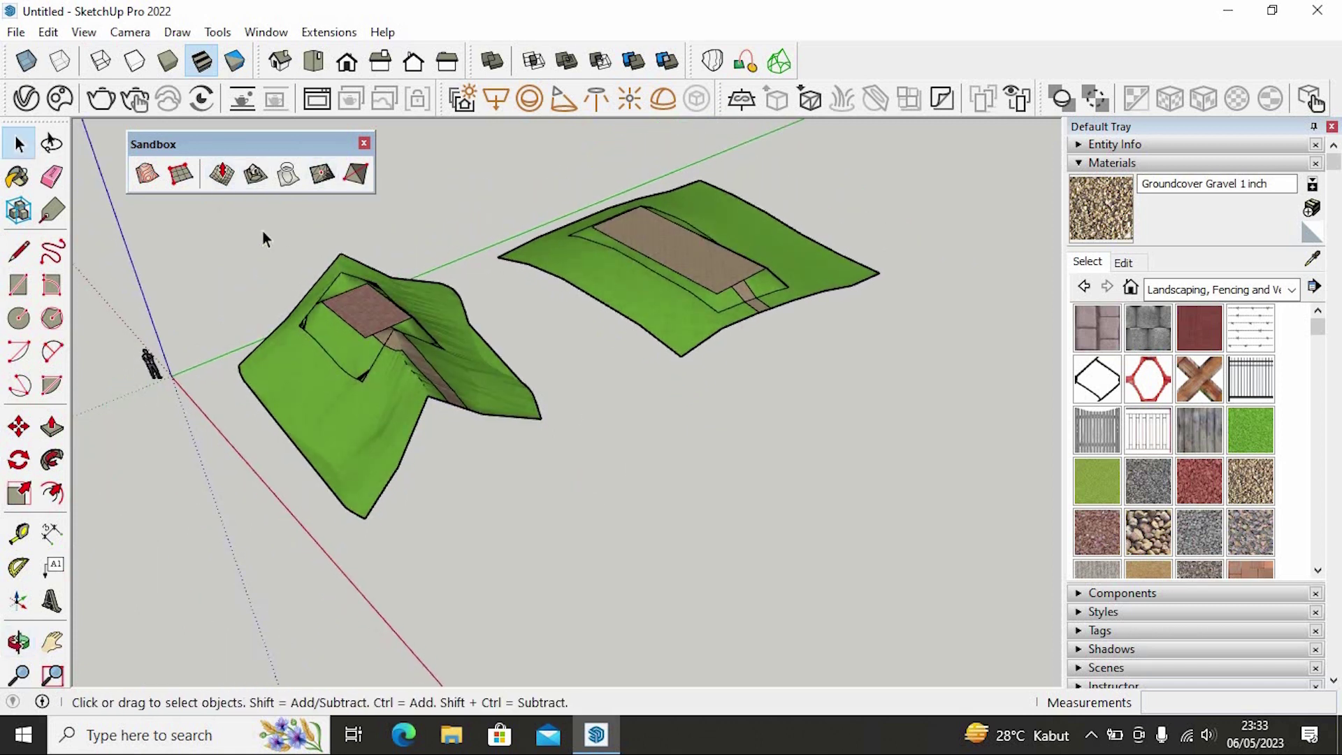
left_click(189, 181)
left_click(575, 604)
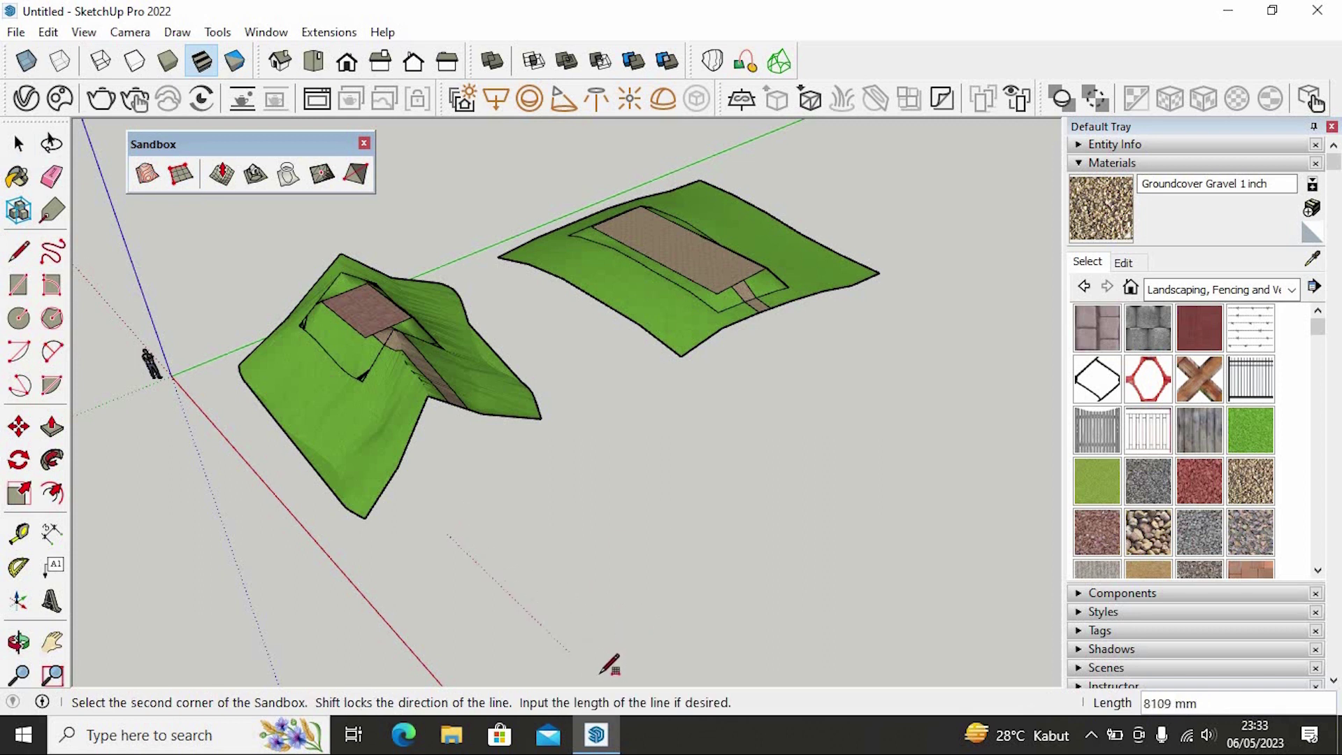
left_click(631, 632)
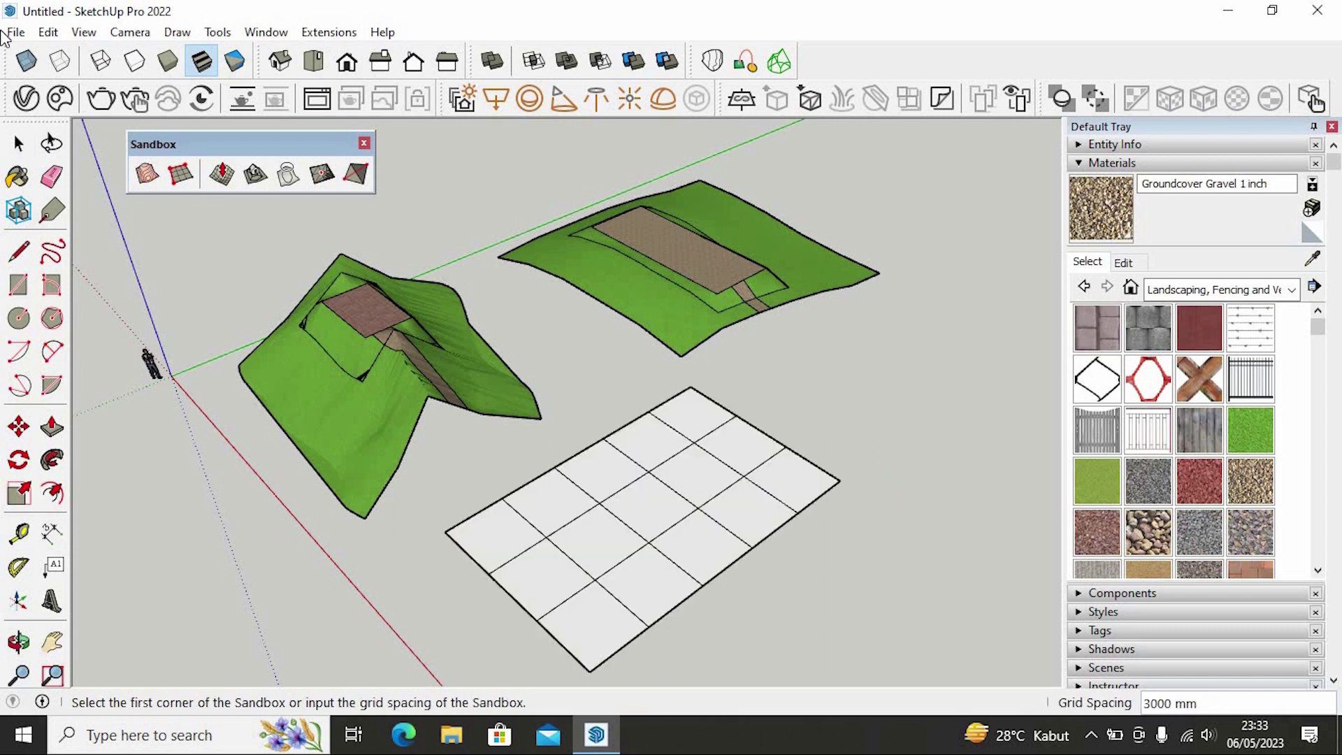
left_click(19, 143)
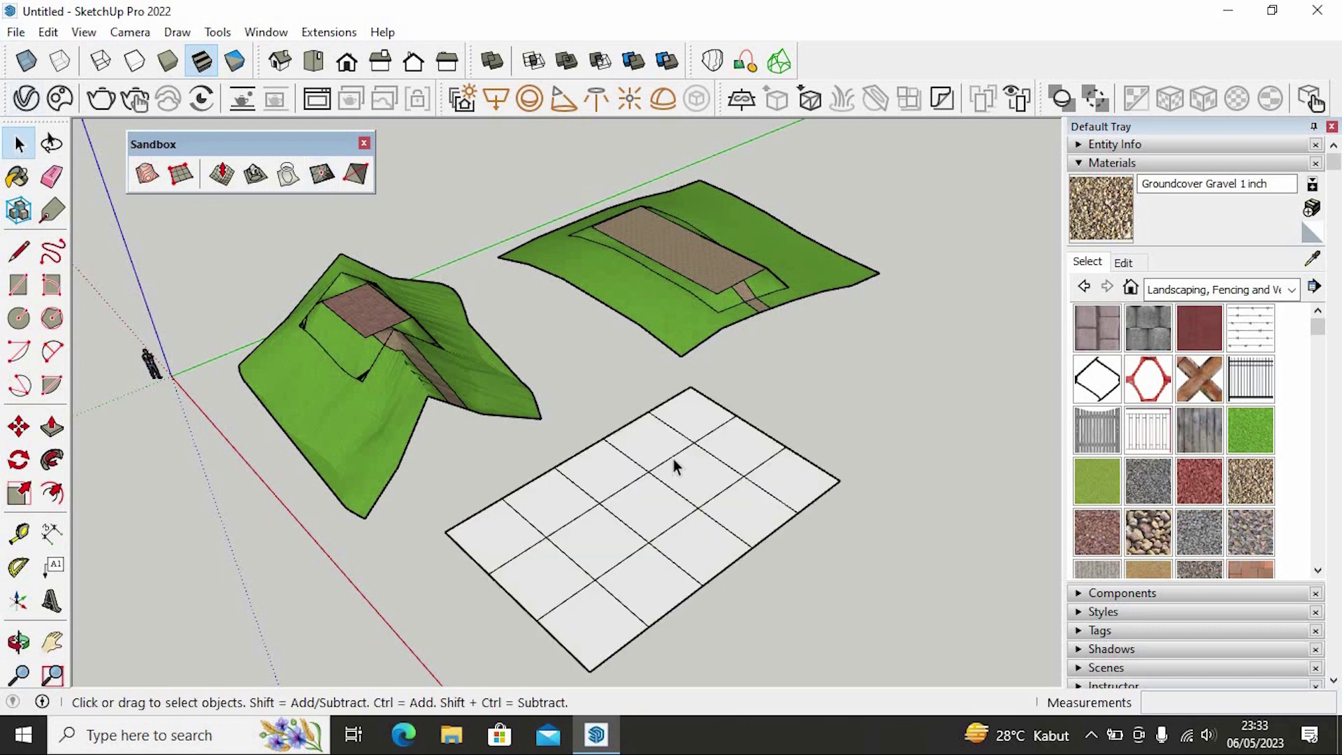
Step: Open the new grid's group and add detail to one of its middle cells to subdivide the surrounding mesh
left_click(671, 502)
double_click(669, 500)
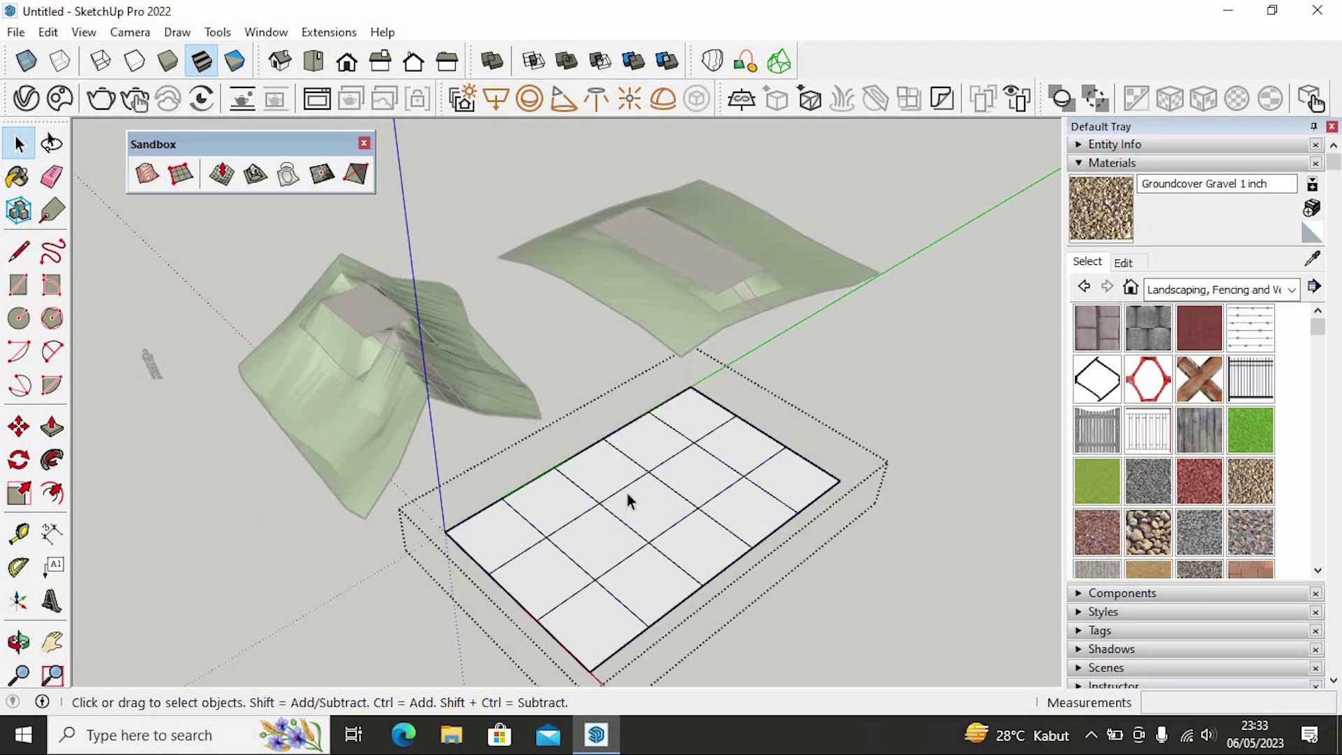
left_click(610, 549)
left_click(322, 173)
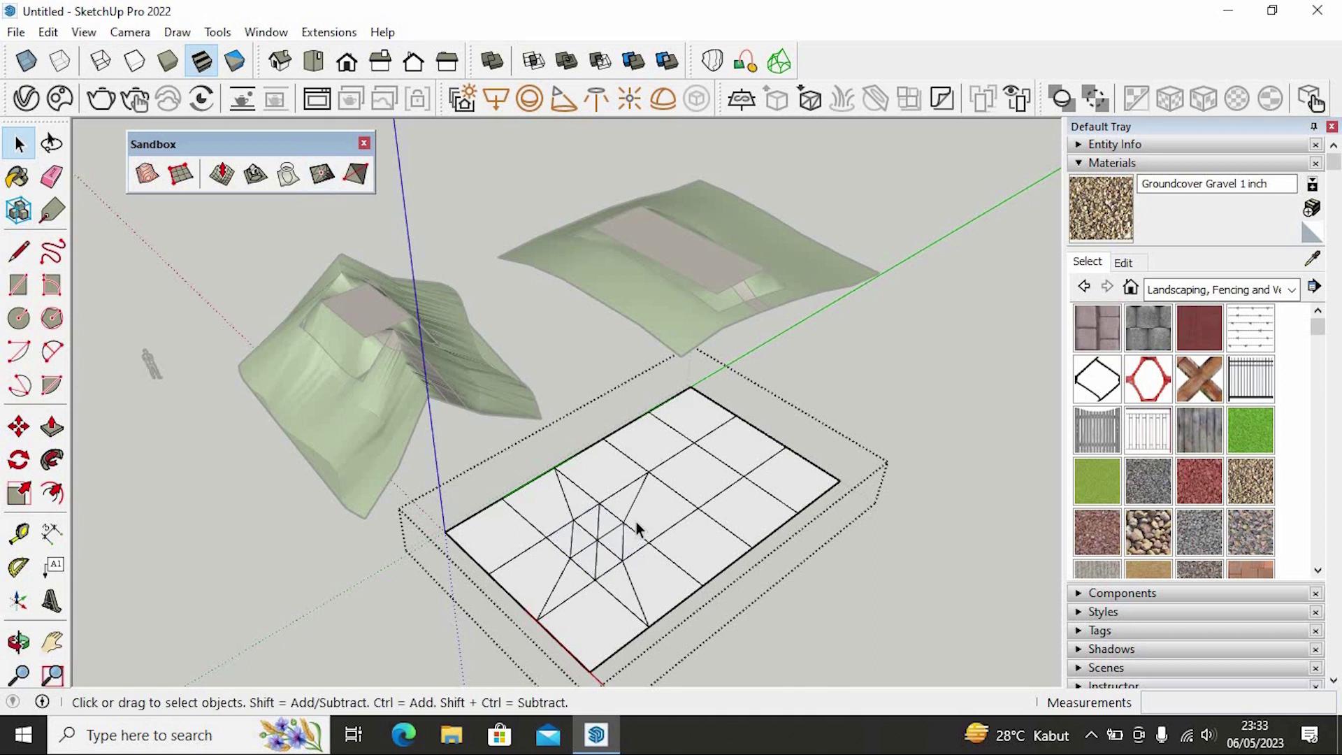
left_click(610, 532)
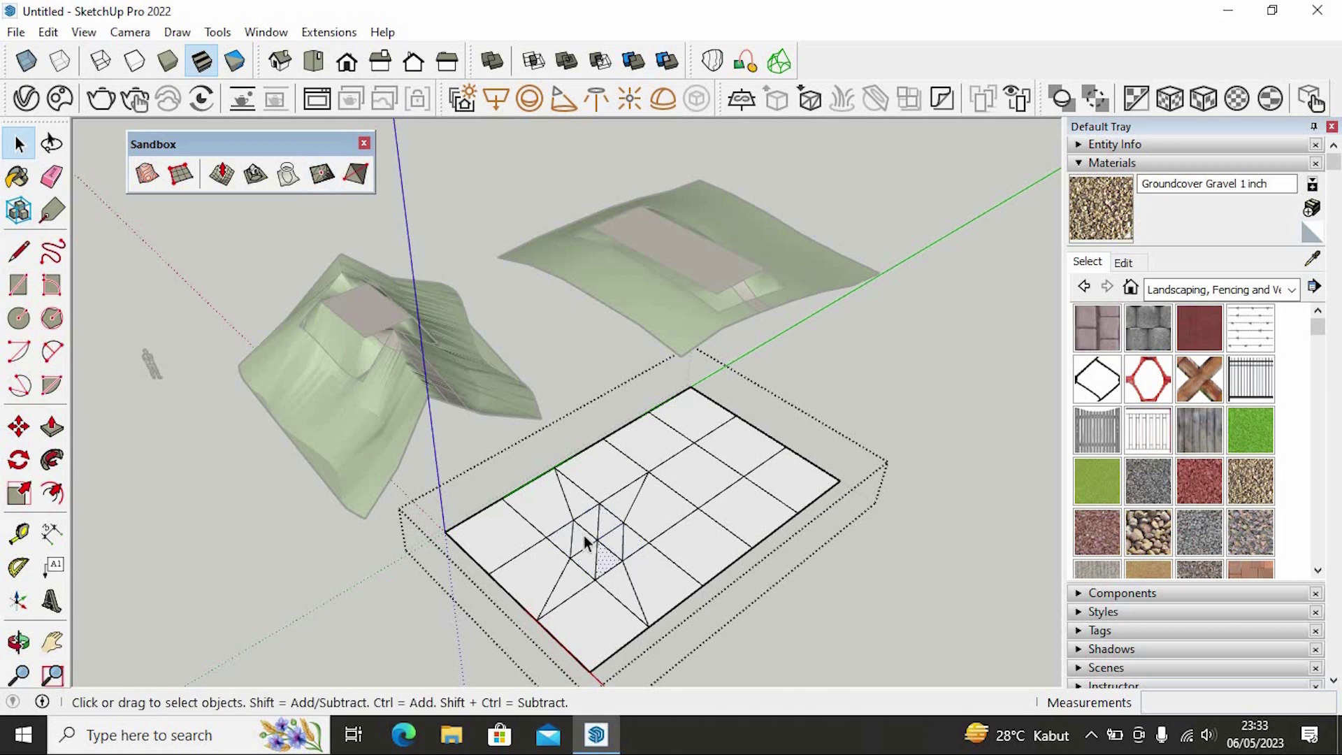
left_click(592, 556)
Step: Flip two interior edges meeting near the far end of the new grid, then close the group
left_click(703, 484)
left_click(353, 179)
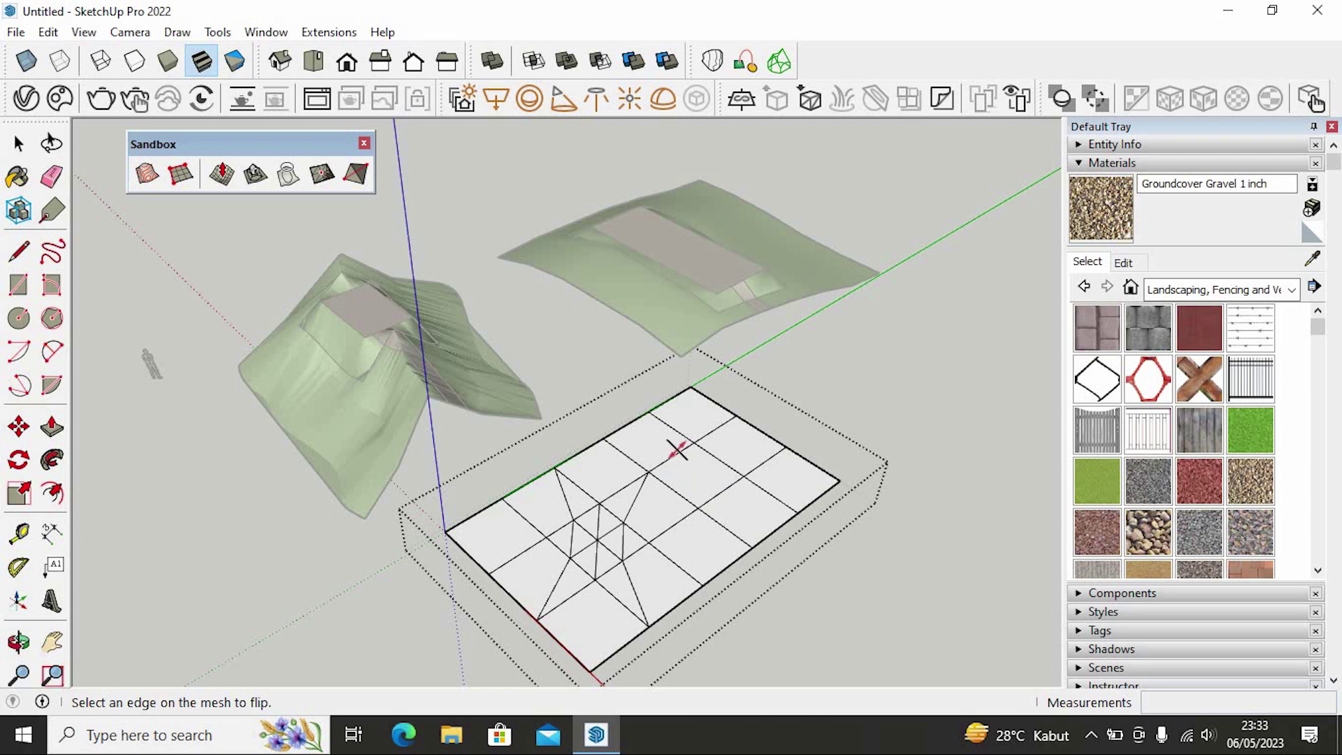
left_click(732, 495)
left_click(683, 469)
key("space")
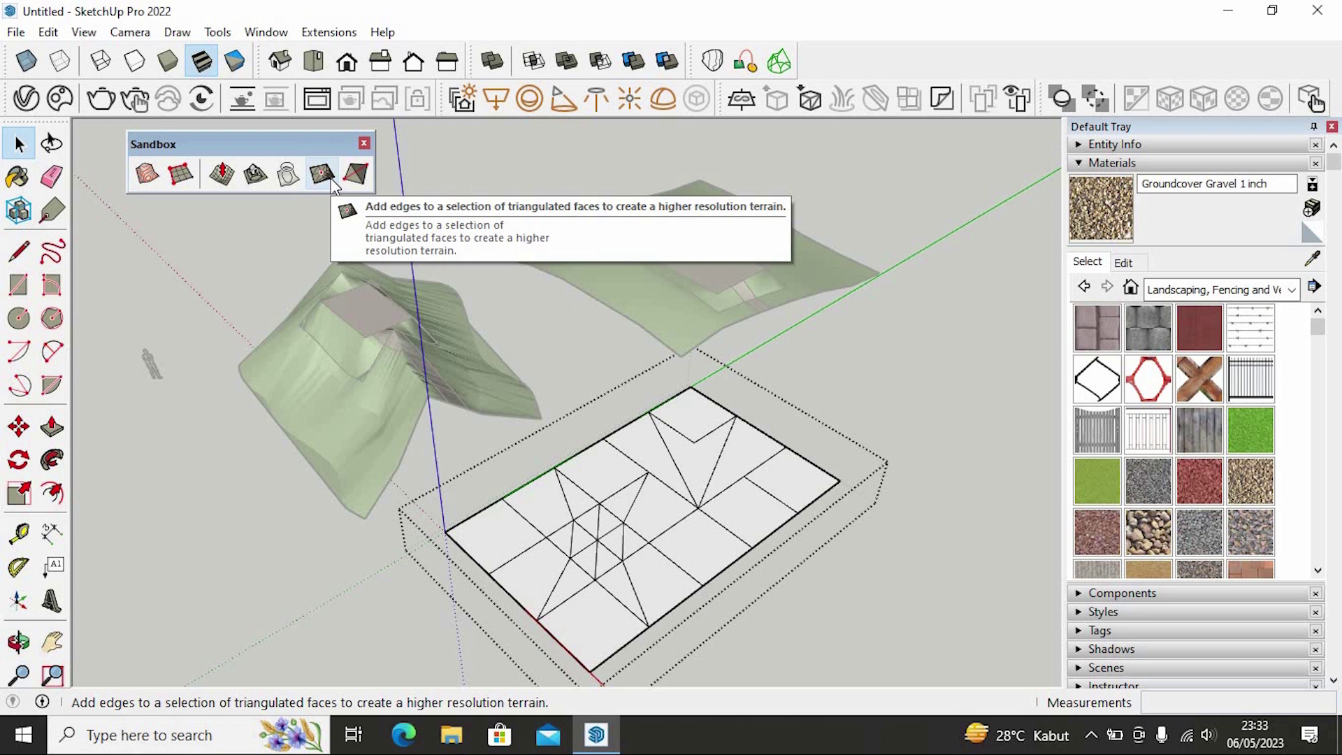
left_click(443, 241)
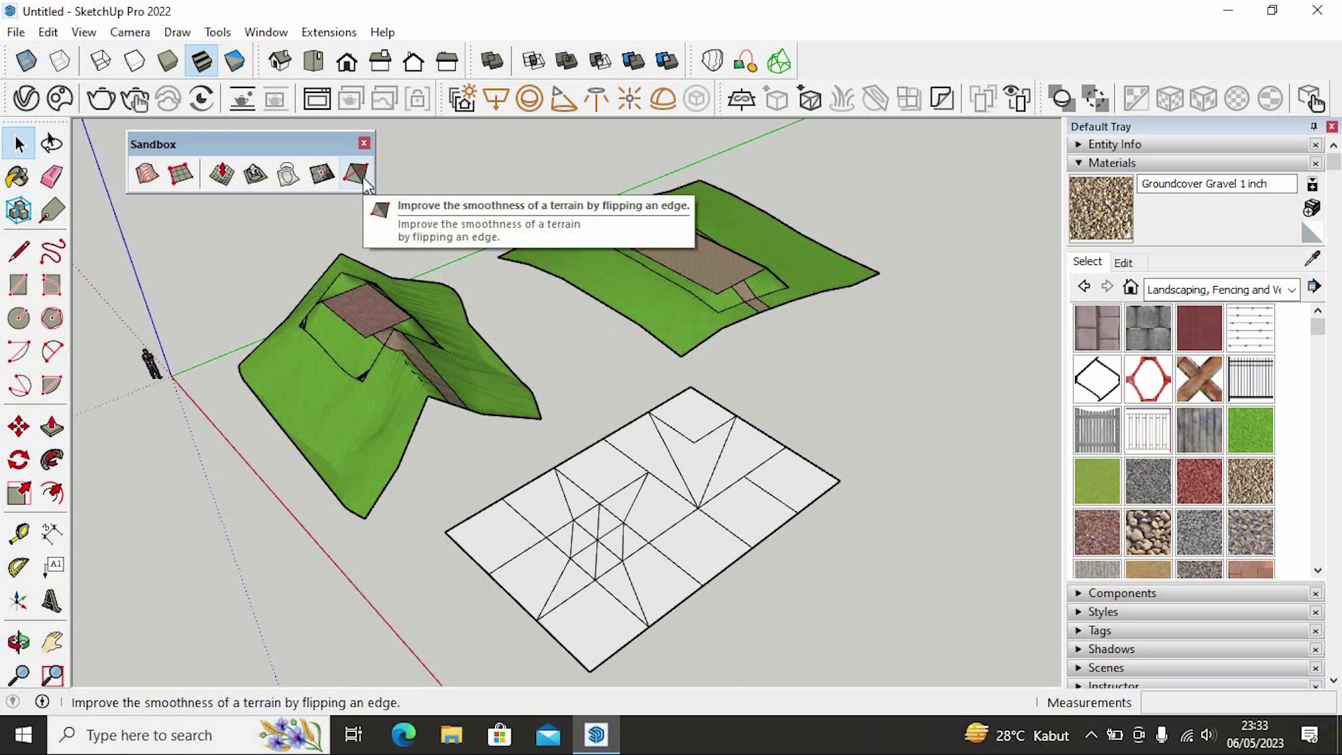
Step: Reopen the grid group and raise the selected arrow-shaped face with Smoove at a 10000 mm radius
middle_click_drag(687, 568, 686, 534, "shift")
left_click(698, 431)
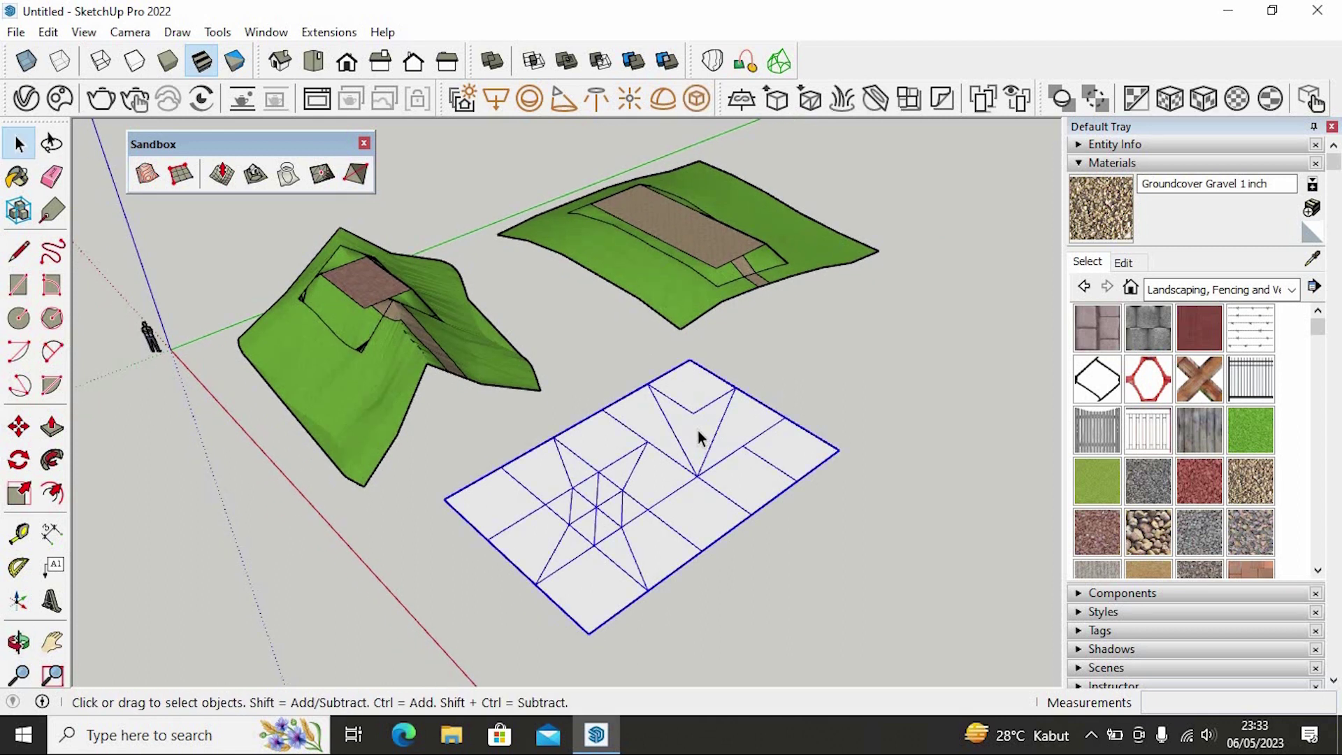
double_click(696, 430)
left_click(696, 426)
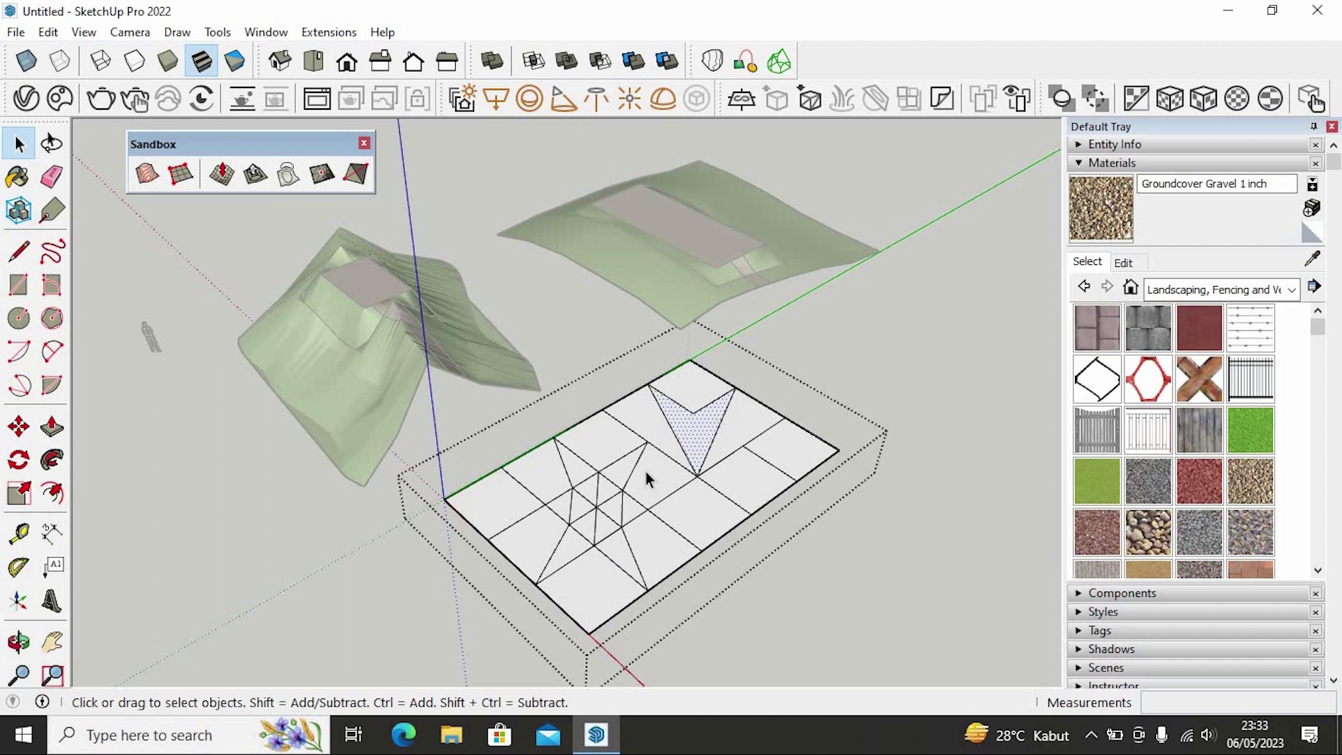
left_click(221, 173)
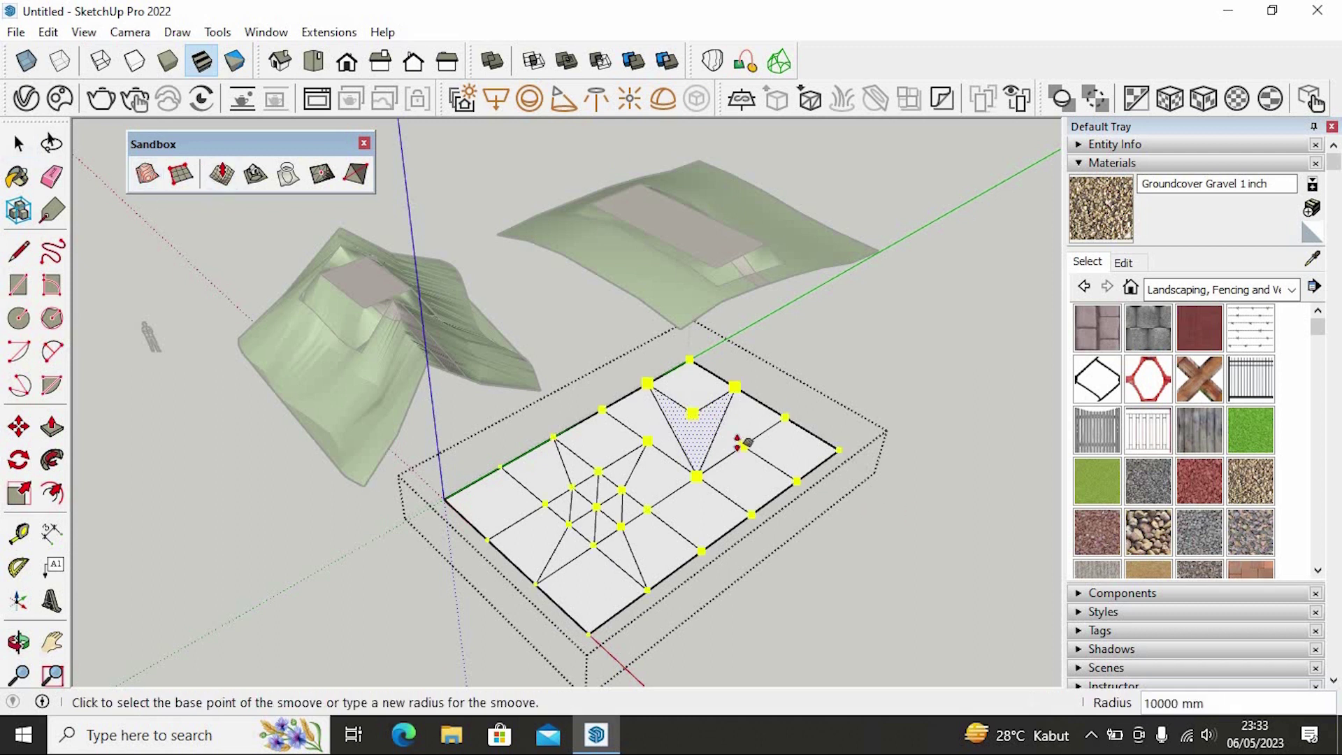
left_click(696, 414)
left_click(696, 370)
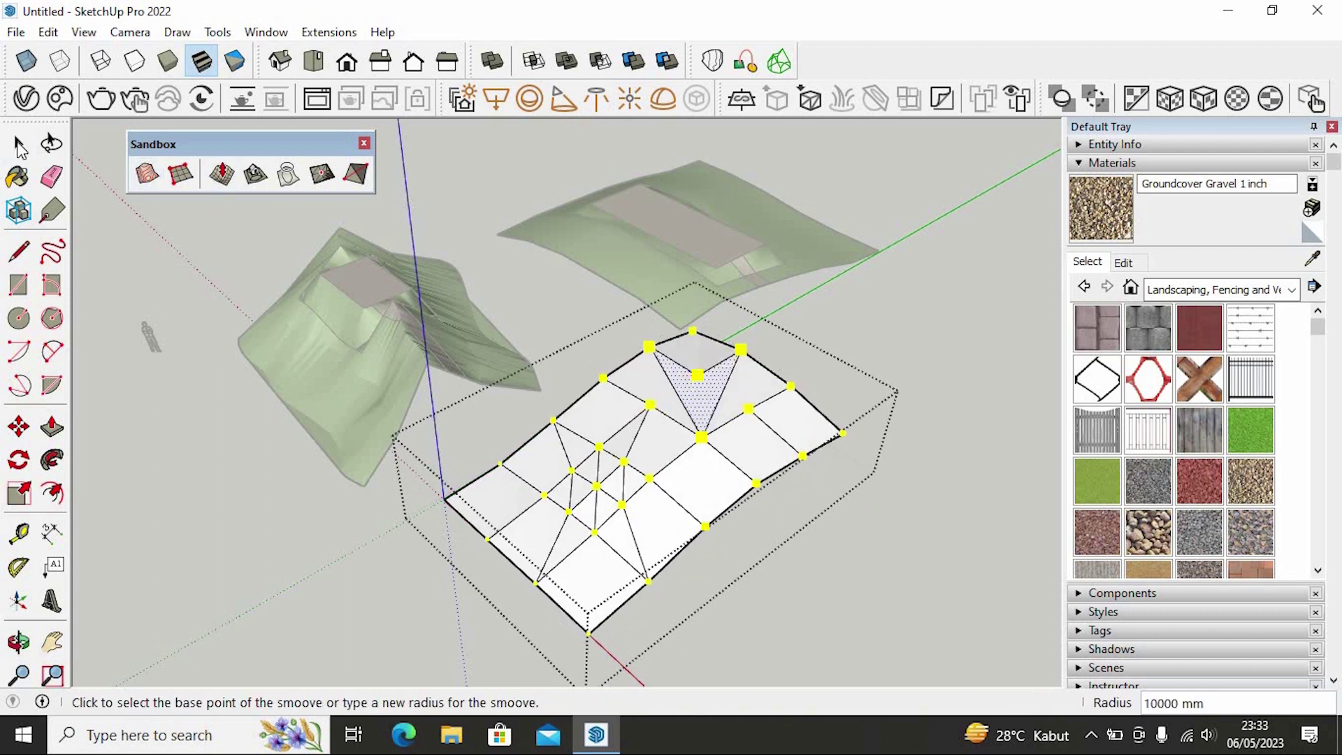
key("space")
Step: Close the raised grid's group and reposition the floating Sandbox toolbar beside the terrains
left_click(776, 470)
middle_click_drag(776, 469, 624, 502)
middle_click_drag(470, 509, 455, 343)
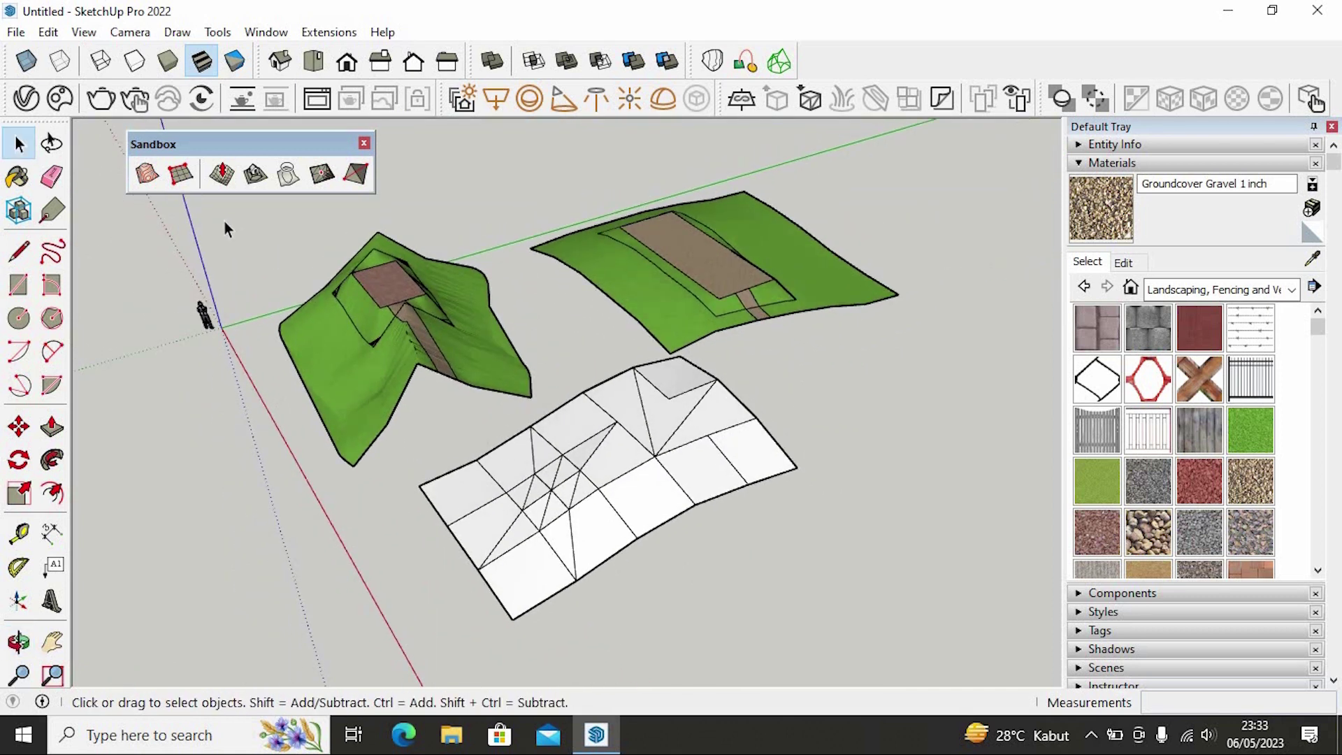
left_click_drag(178, 144, 281, 168)
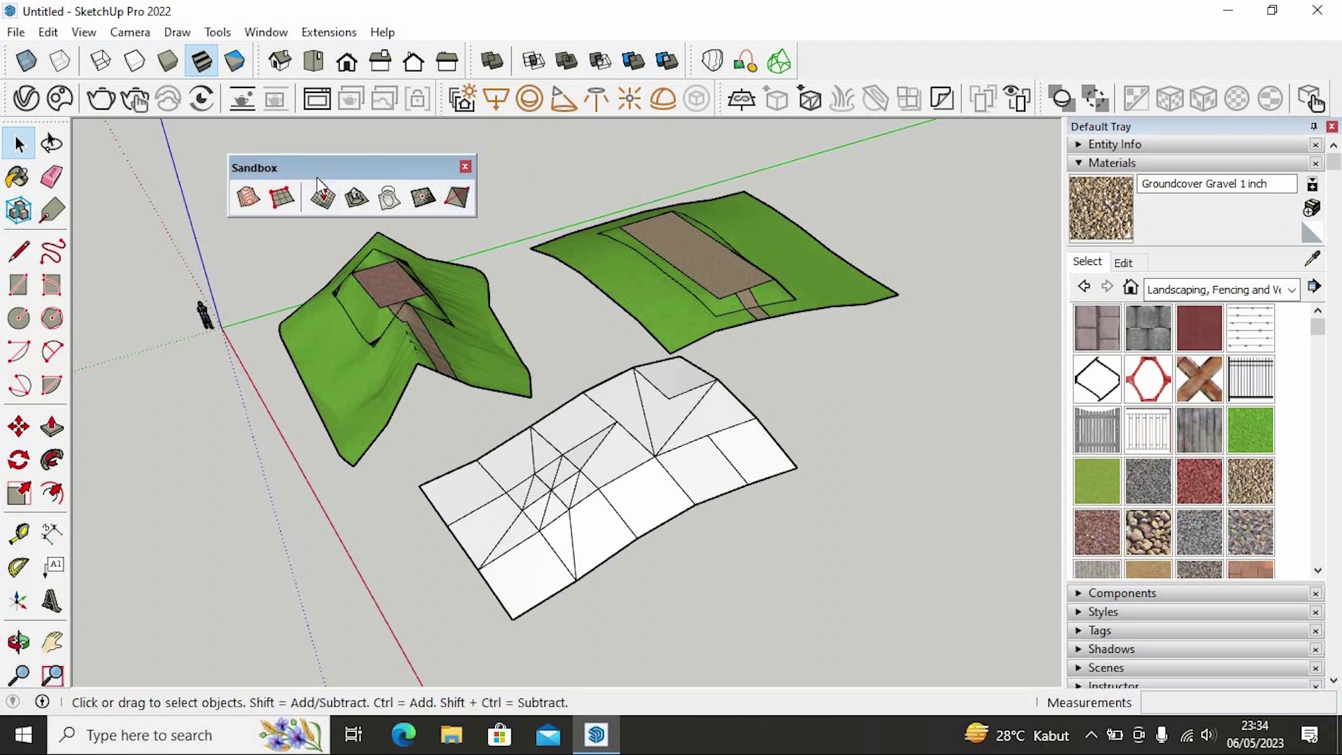